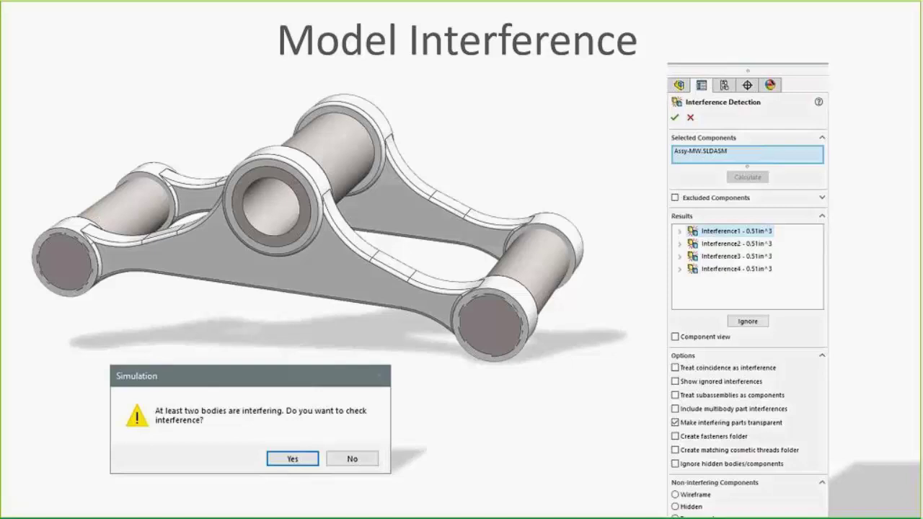
- Switch to SOLIDWORKS, open the Interference Model study of the Assy assembly and list its parts
key(super+Tab)
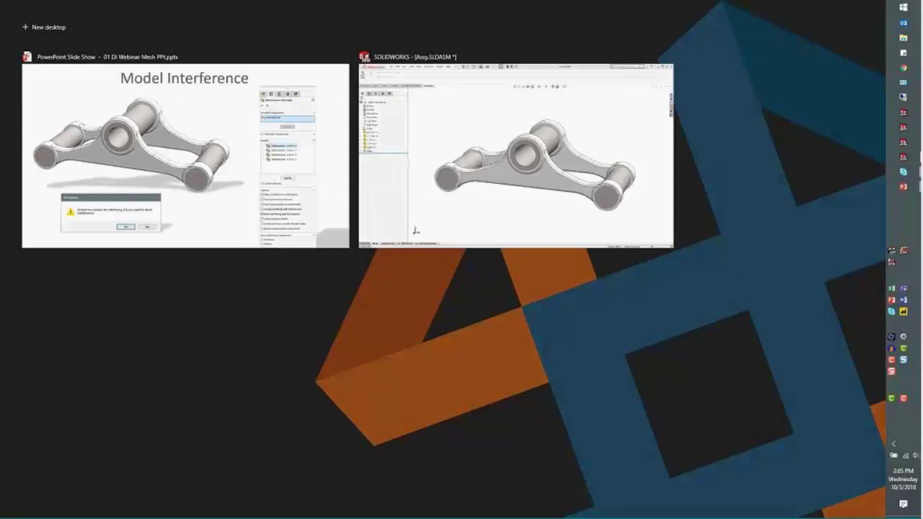
click(537, 228)
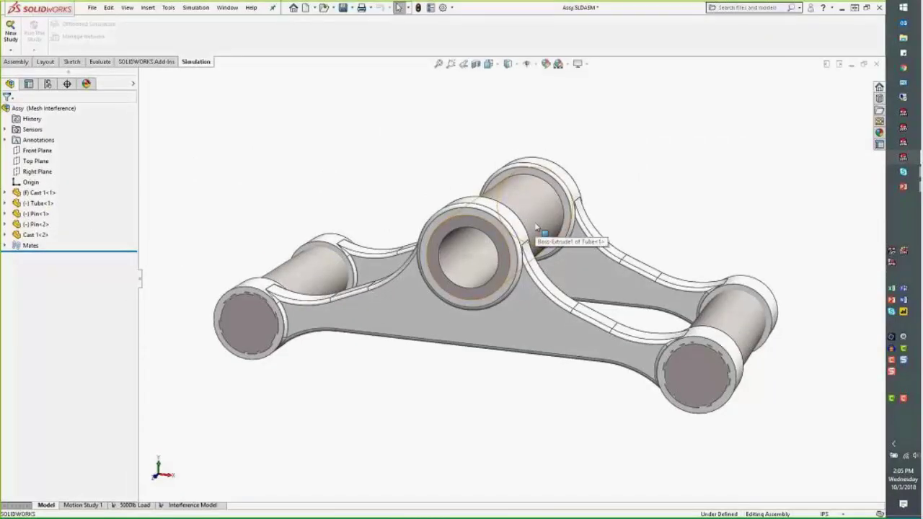
click(193, 505)
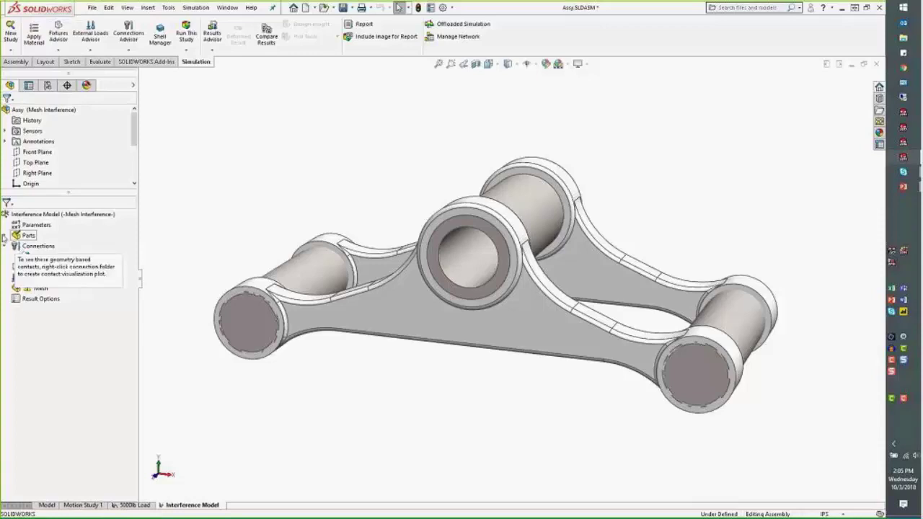
click(6, 236)
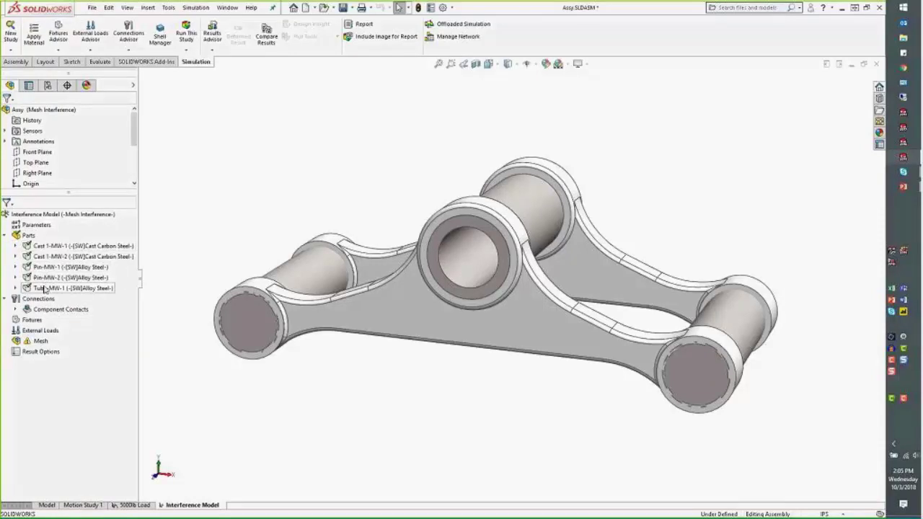
- Try to mesh the Interference Model study at the default mesh density
right_click(36, 342)
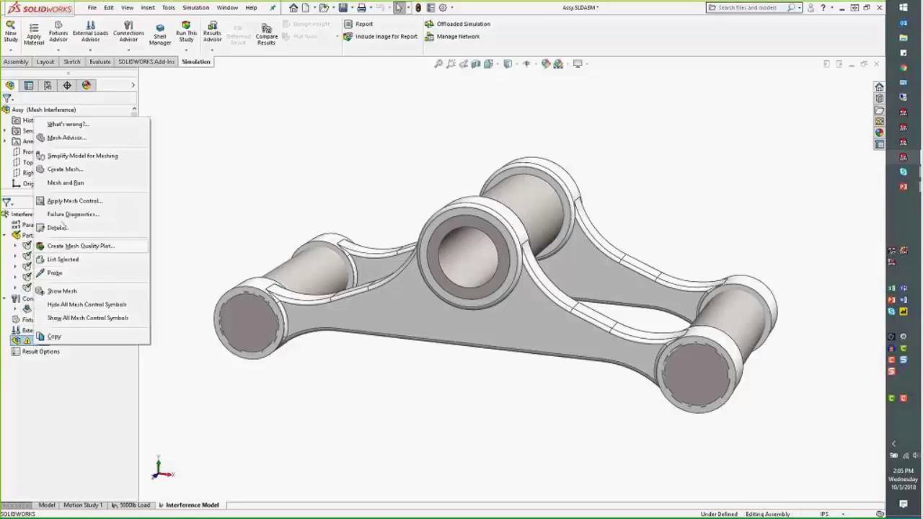
click(64, 169)
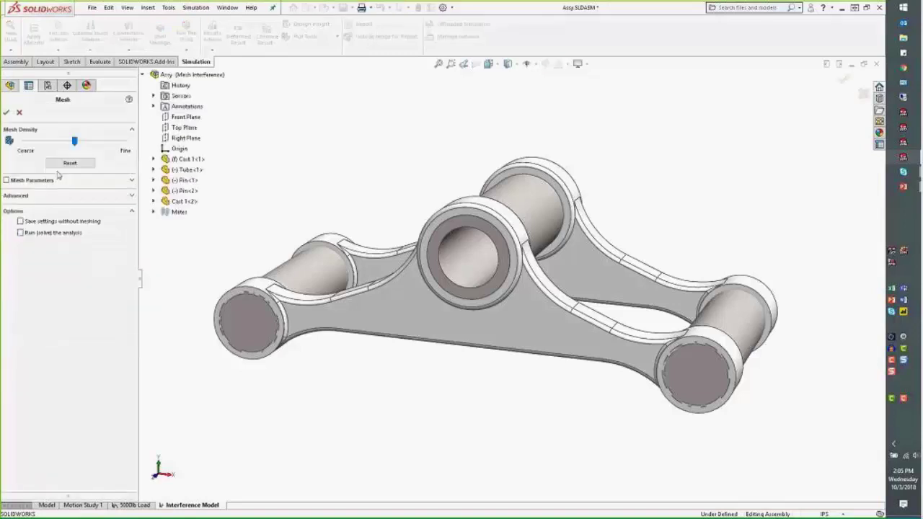
click(6, 113)
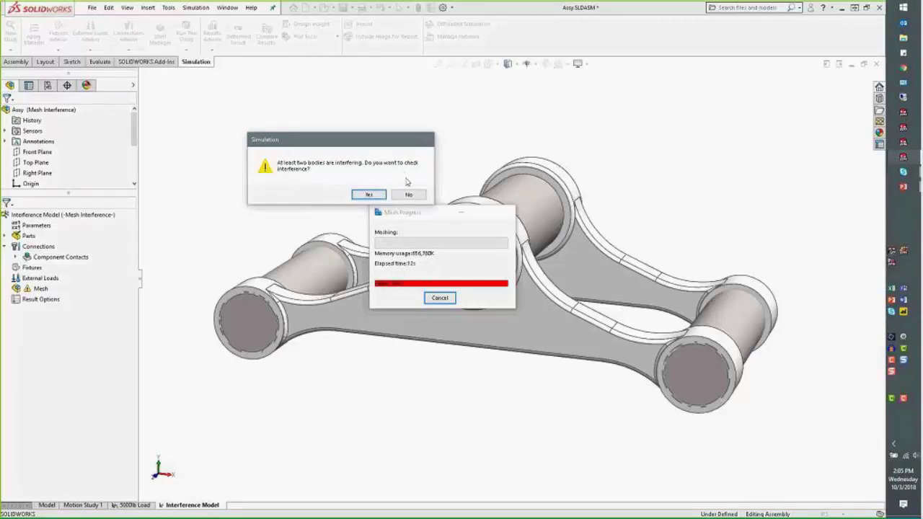
- Accept the interference check, calculate interferences for the whole assembly and highlight each result in the model before leaving the check
click(372, 196)
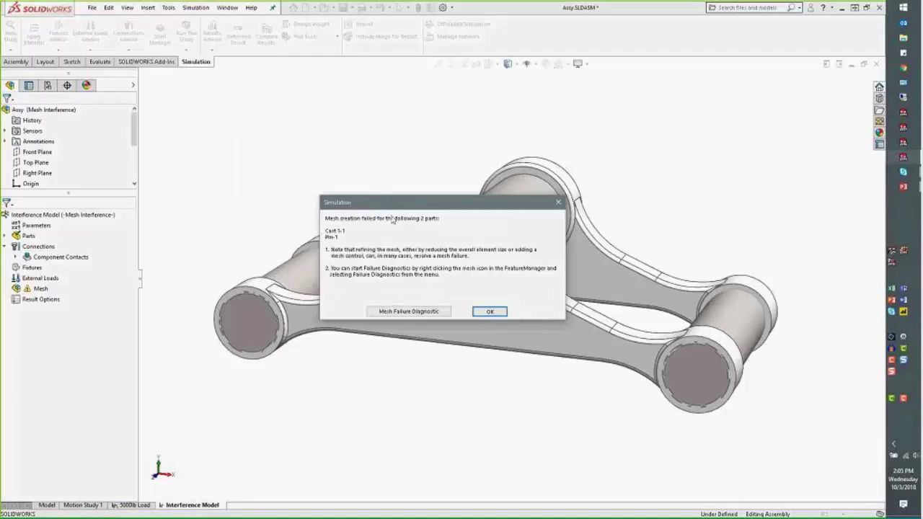
click(495, 316)
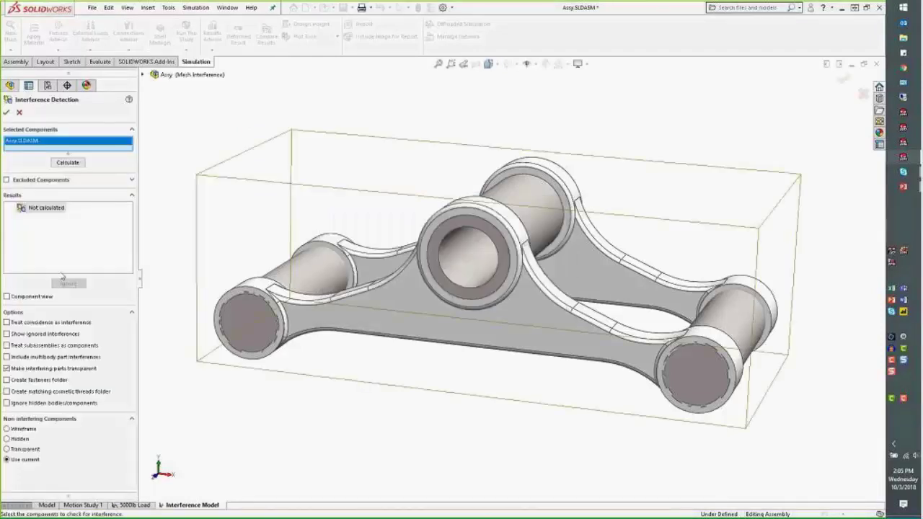
click(68, 163)
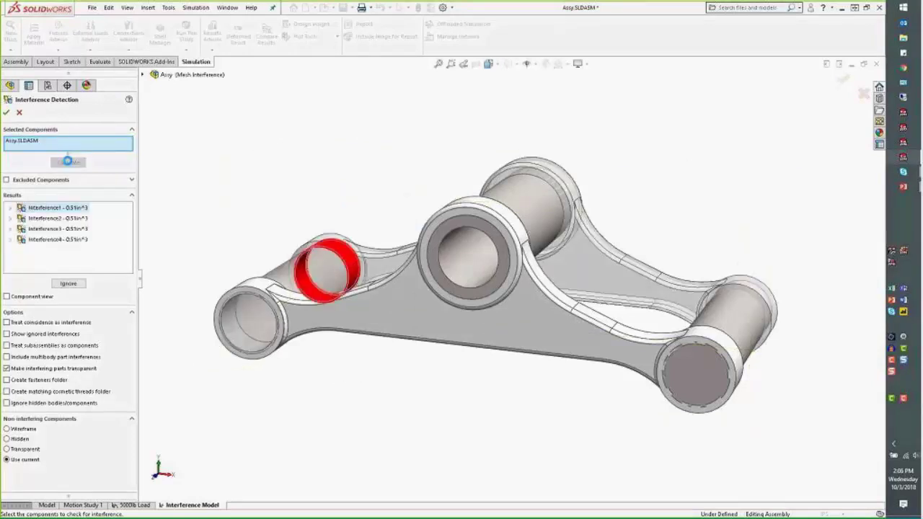
click(68, 218)
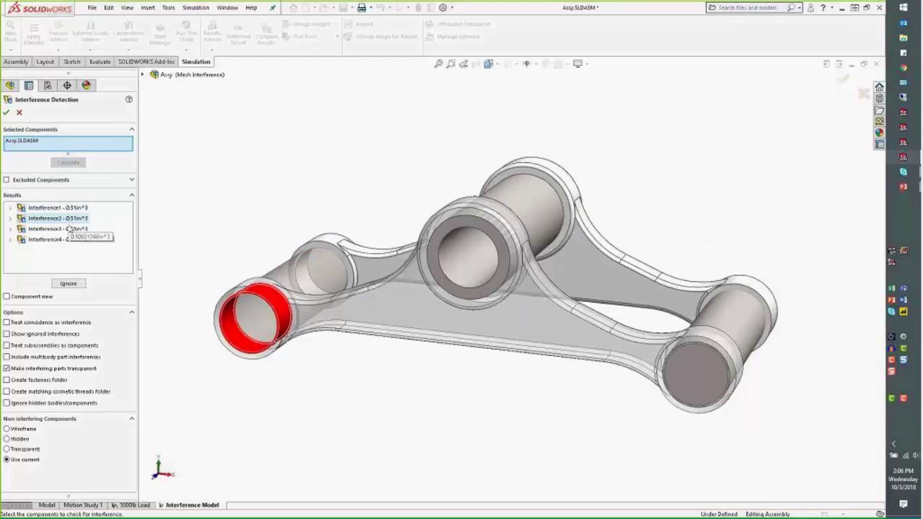
click(71, 229)
click(72, 239)
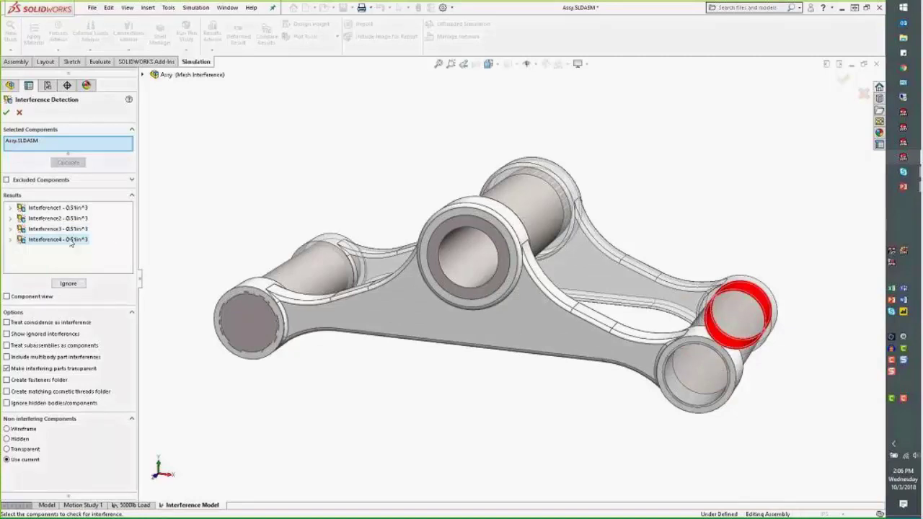
click(20, 114)
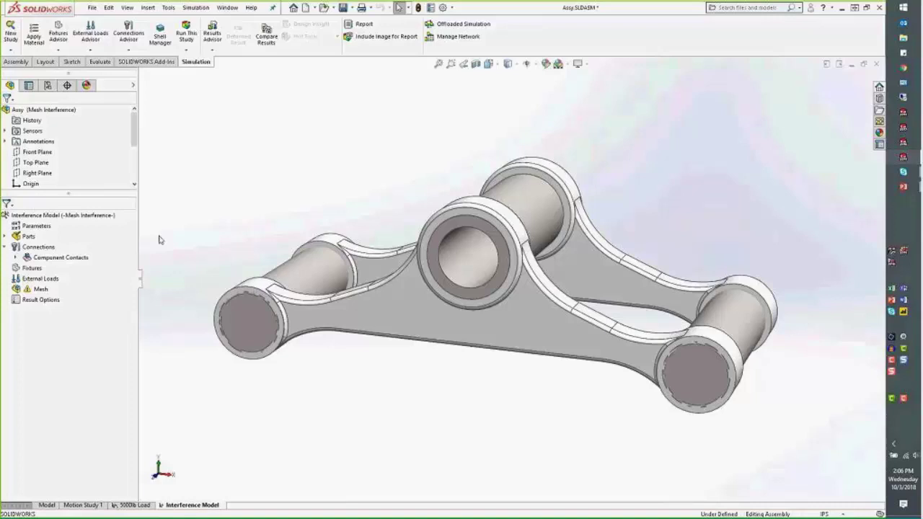
right_click(42, 249)
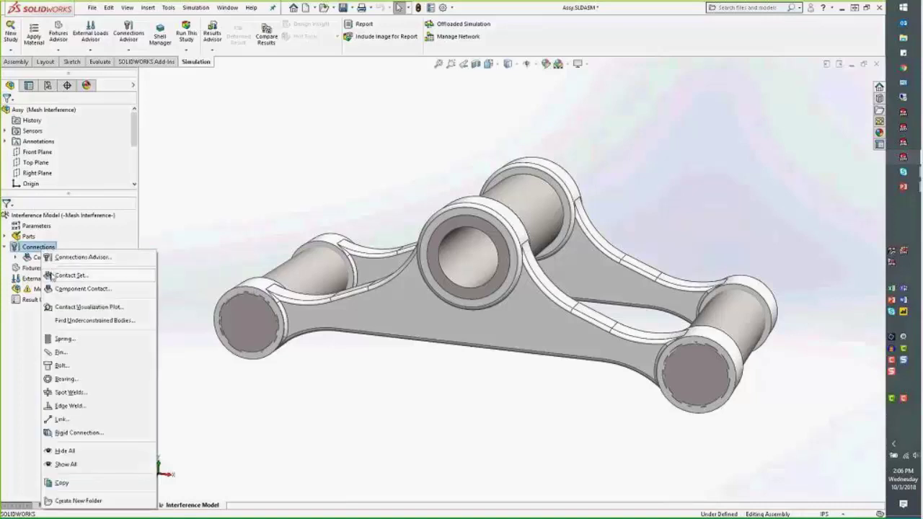
click(70, 274)
click(62, 205)
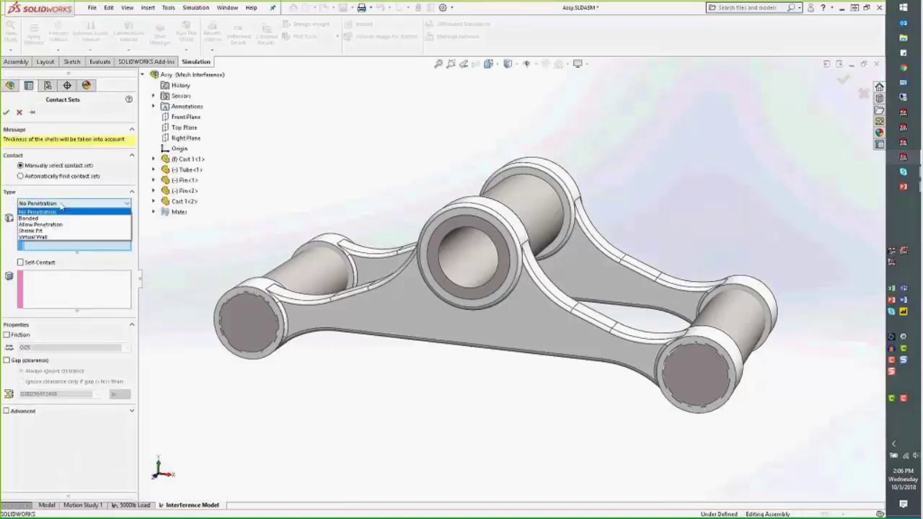
click(59, 231)
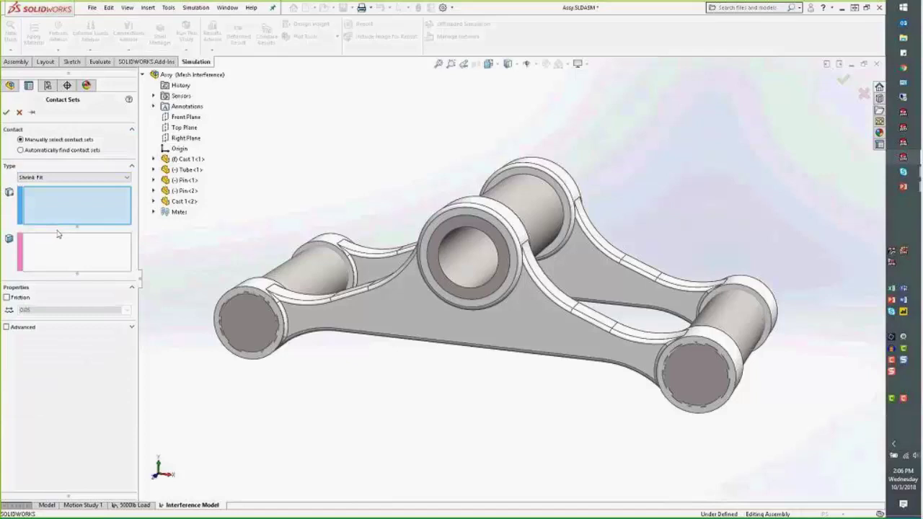
scroll(245, 311, down, 5)
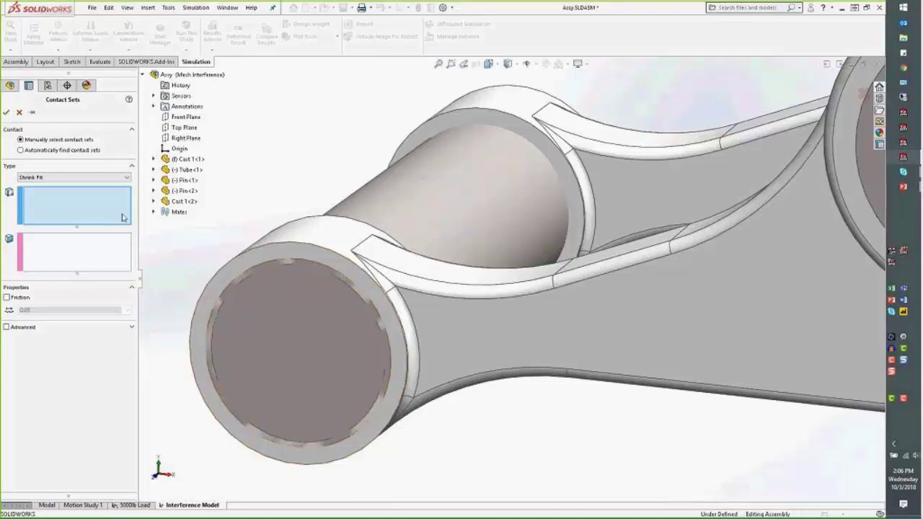
click(20, 112)
click(439, 63)
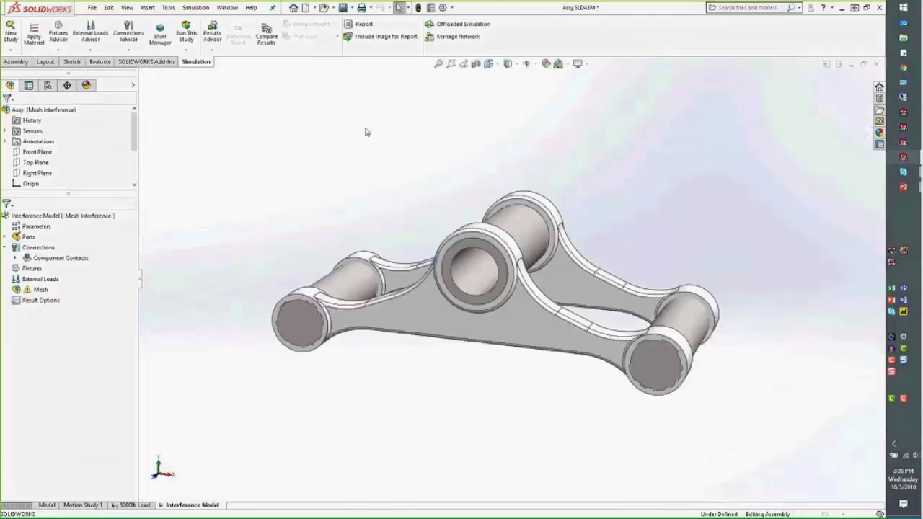
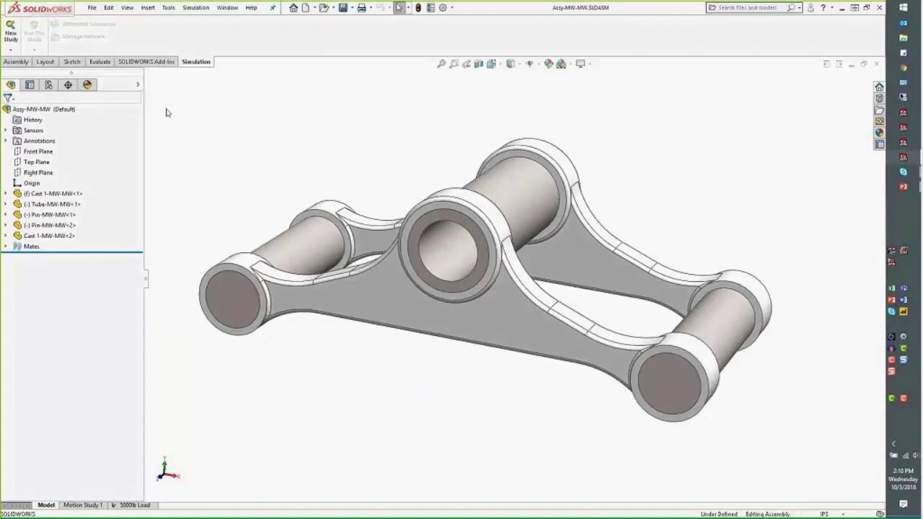
- Run Interference Detection on the whole Assy-MW-MW assembly
click(100, 61)
click(49, 37)
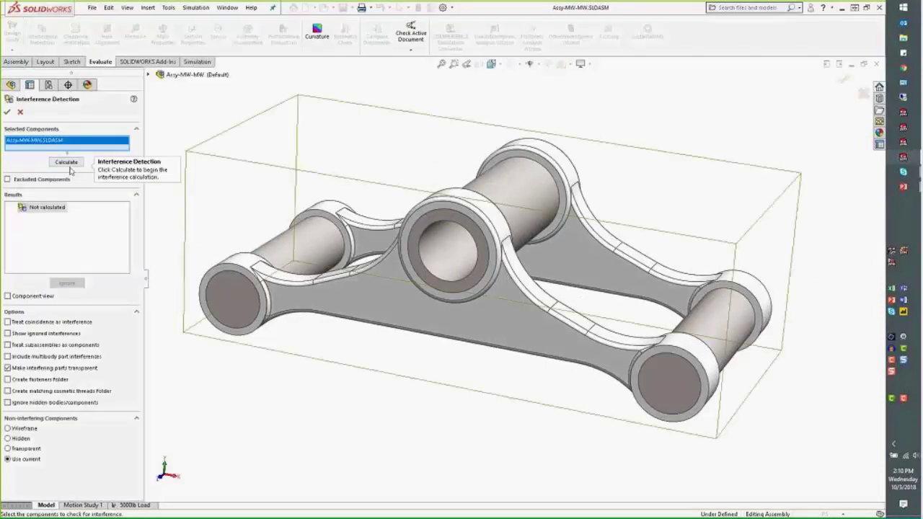
click(63, 163)
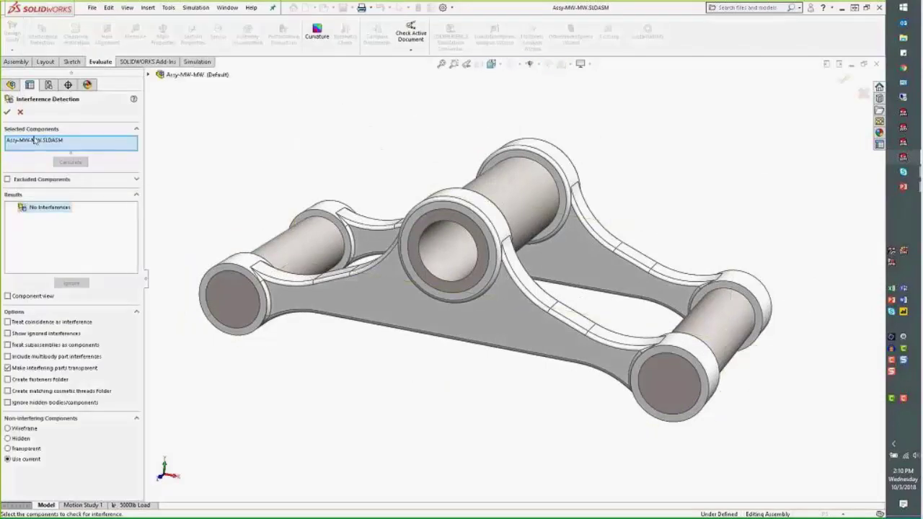
click(8, 112)
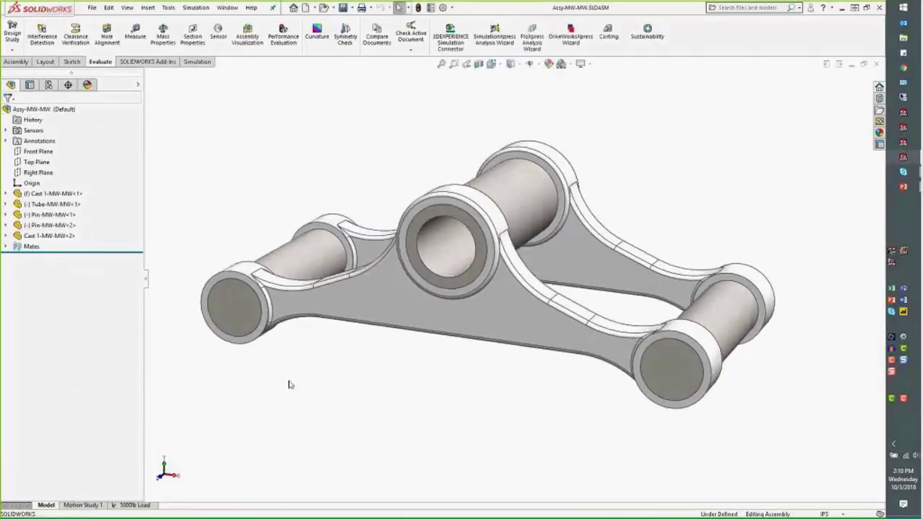
- Open the 5000lb Load study of the Assy-MW-MW assembly
click(134, 505)
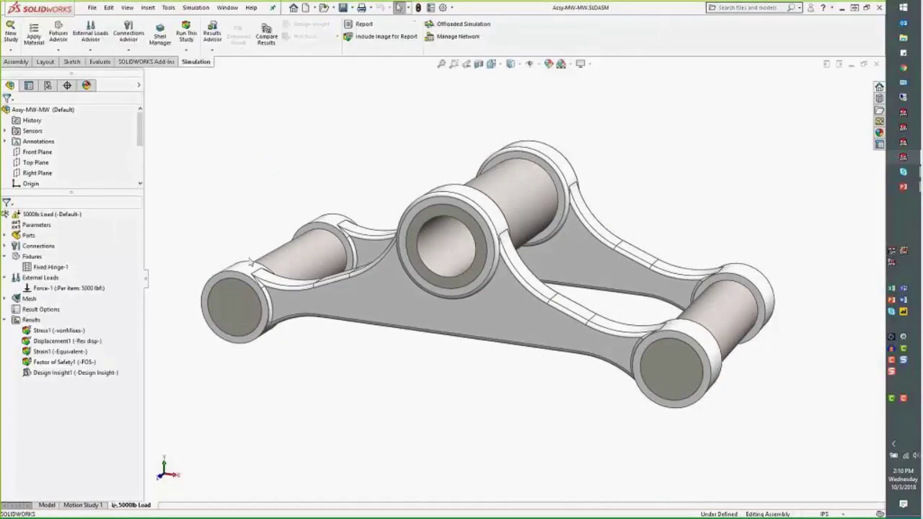
scroll(245, 274, down, 4)
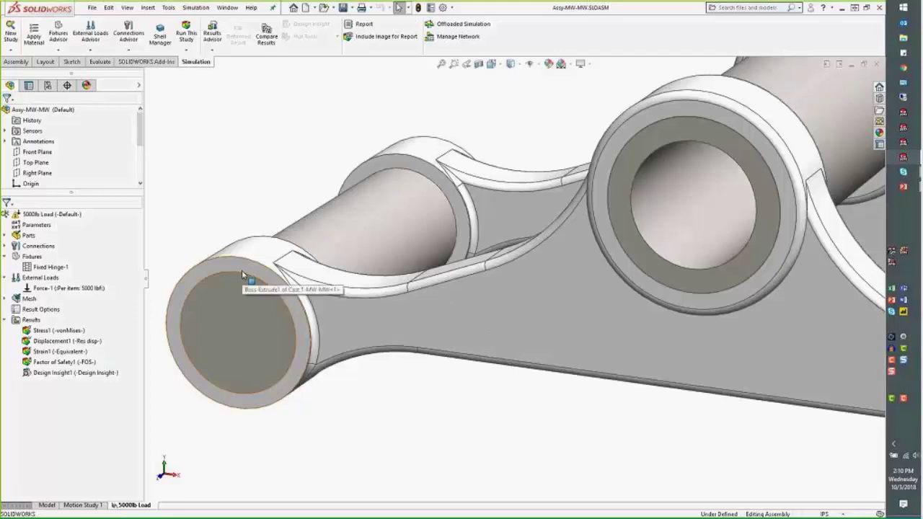
- Switch to the PowerPoint slide on Geometry Appropriate Mesh Elements, view it and return to SOLIDWORKS
key(super+Tab)
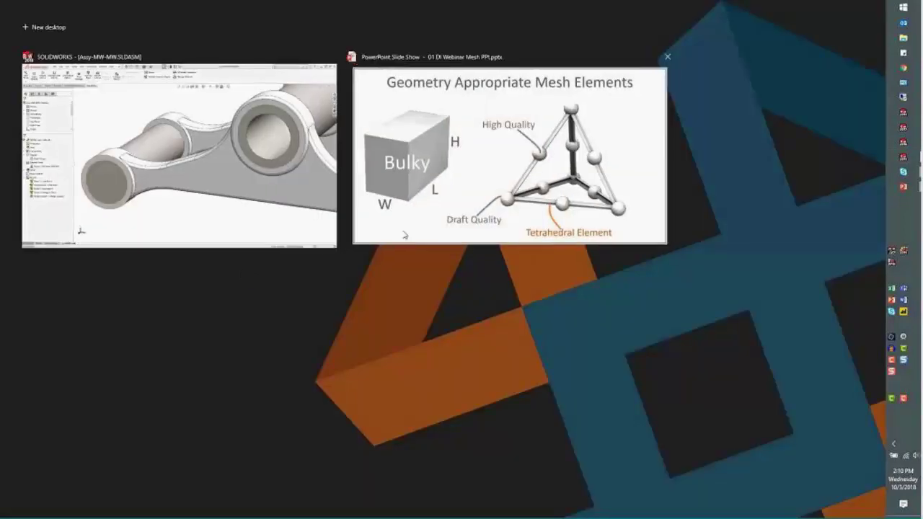
click(404, 233)
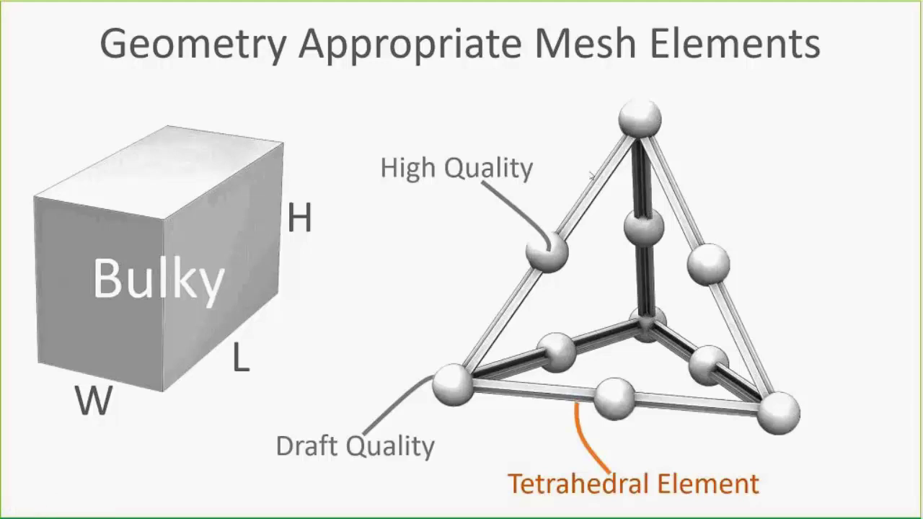
key(super+Tab)
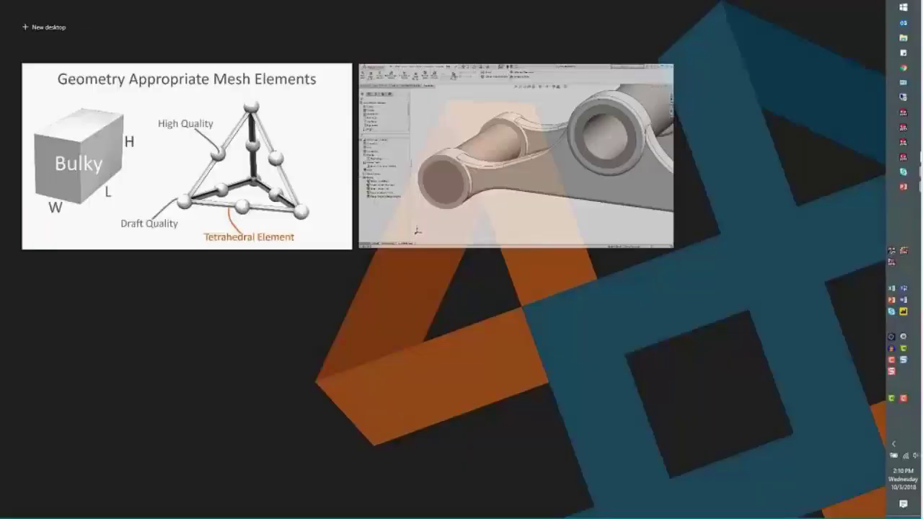
click(531, 227)
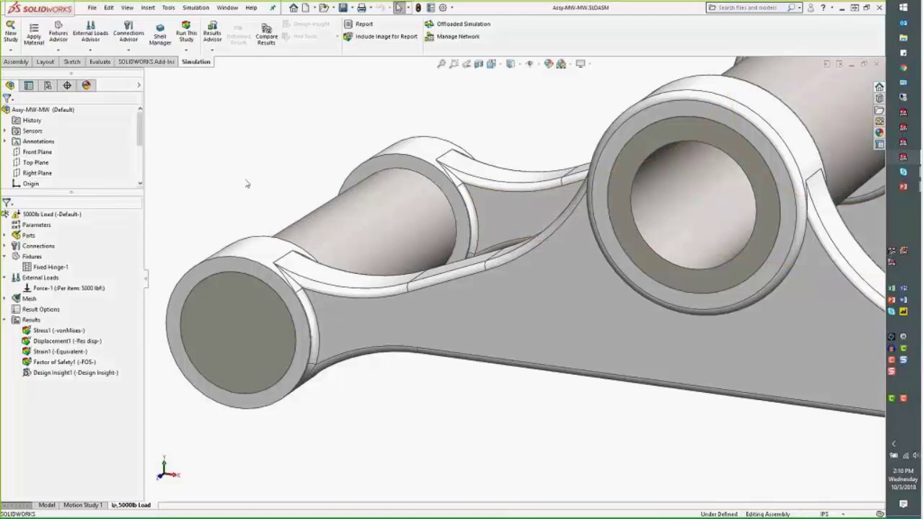
- Mesh the assembly in the 5000lb Load study at the default mesh density
click(6, 300)
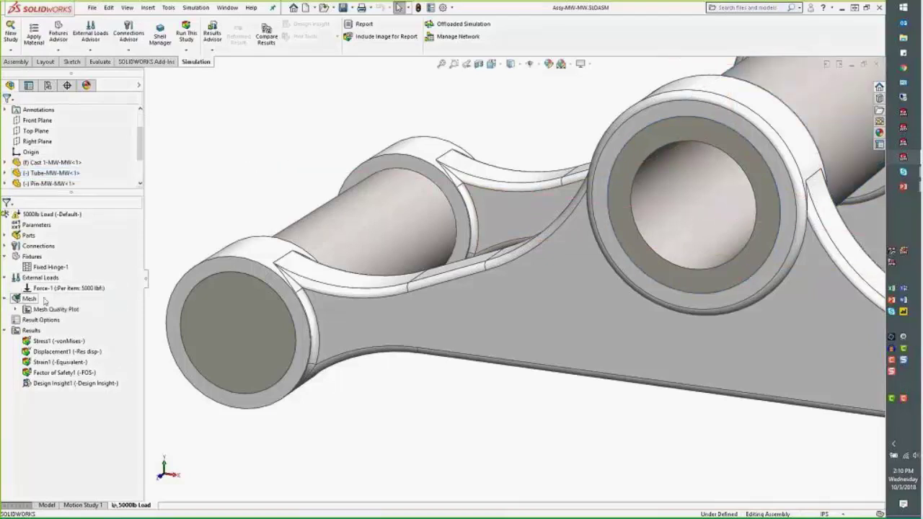
right_click(30, 300)
click(61, 336)
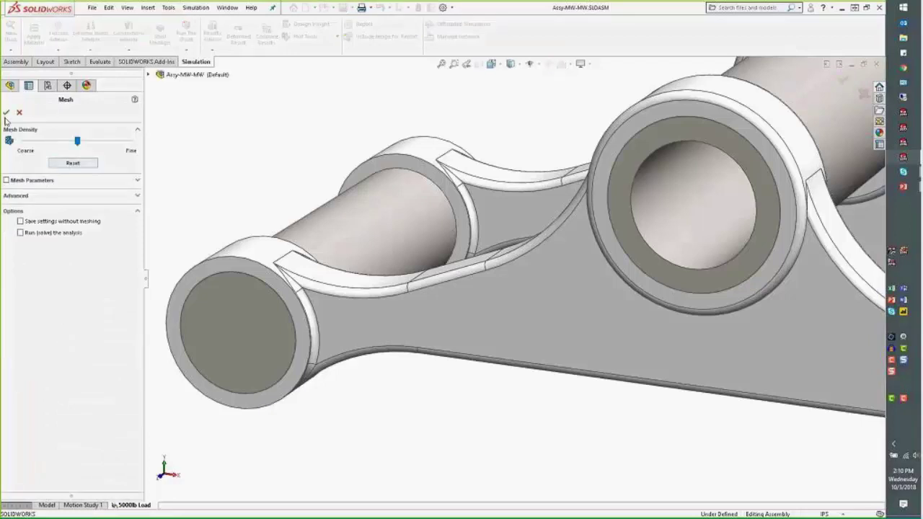
click(6, 114)
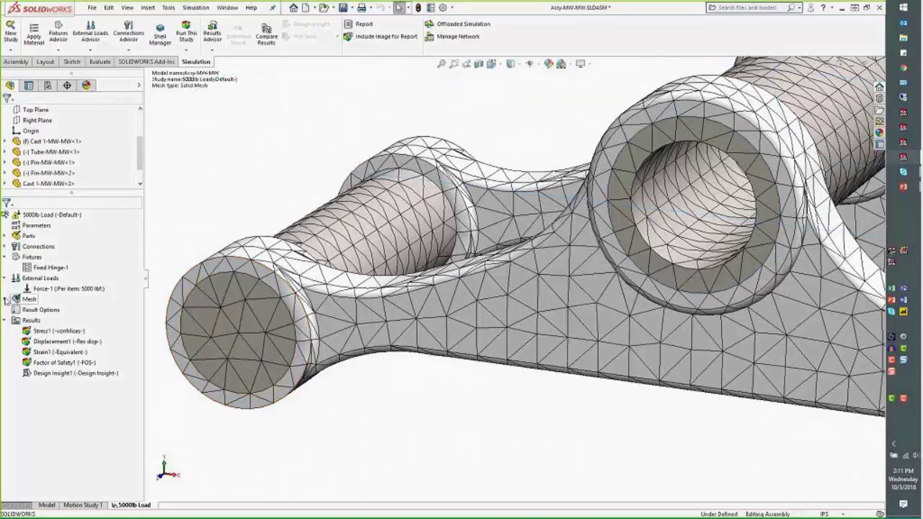
- Review the advanced mesh settings of the 5000lb Load study, including Jacobian points and Draft Quality Mesh, without remeshing
right_click(26, 300)
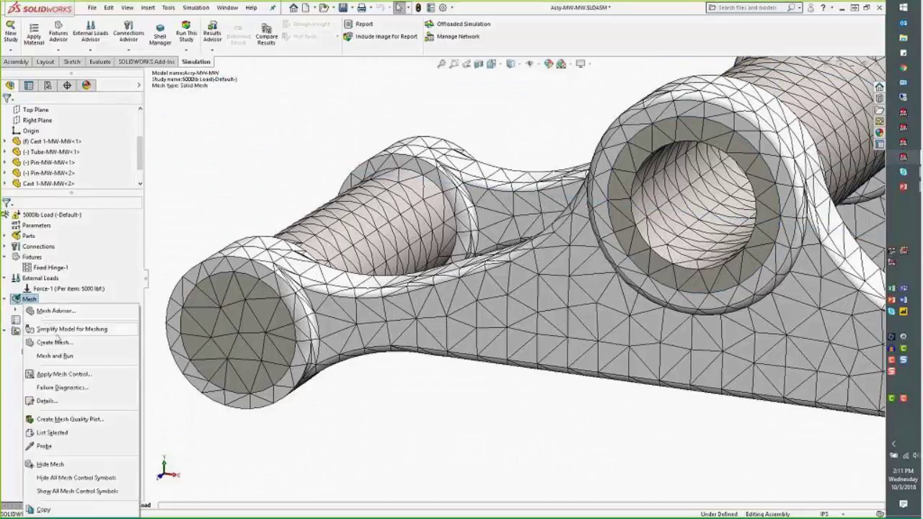
click(58, 343)
click(22, 200)
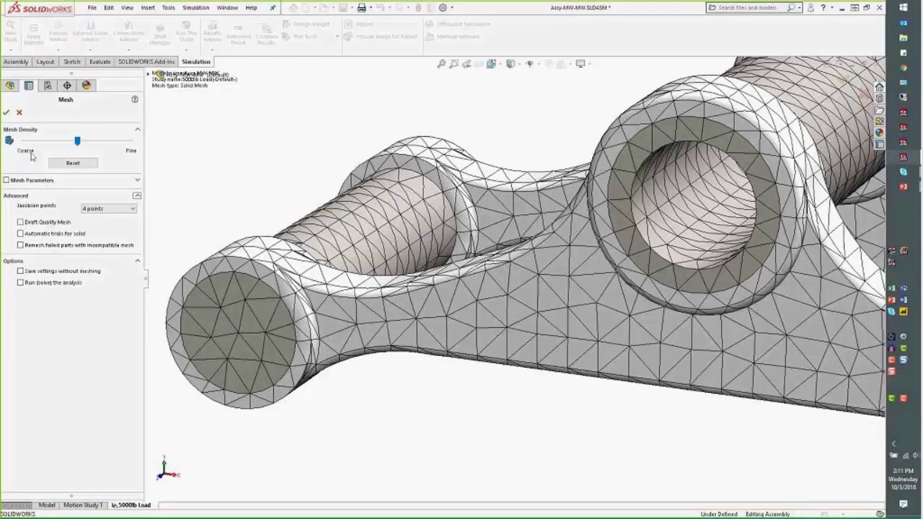
click(19, 113)
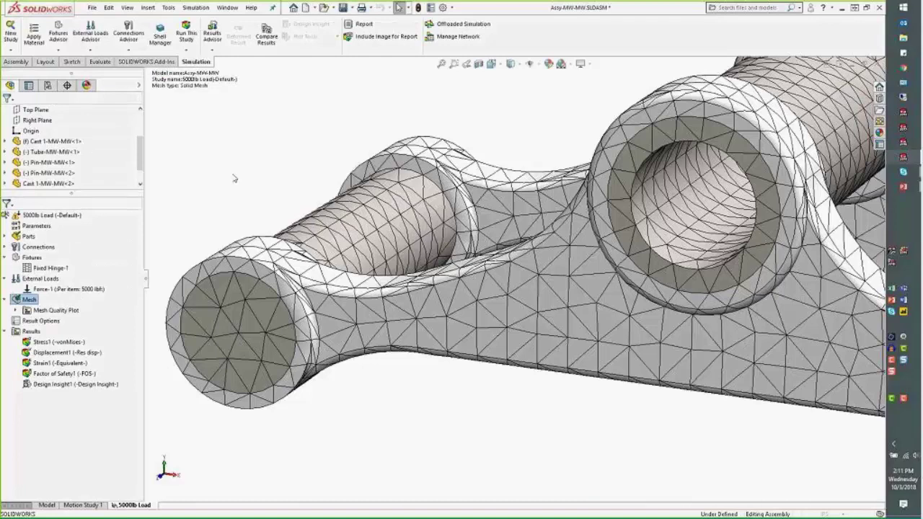
- Show the Aspect Ratio mesh quality plot of the 5000lb Load study and examine the element shapes around the assembly
click(15, 310)
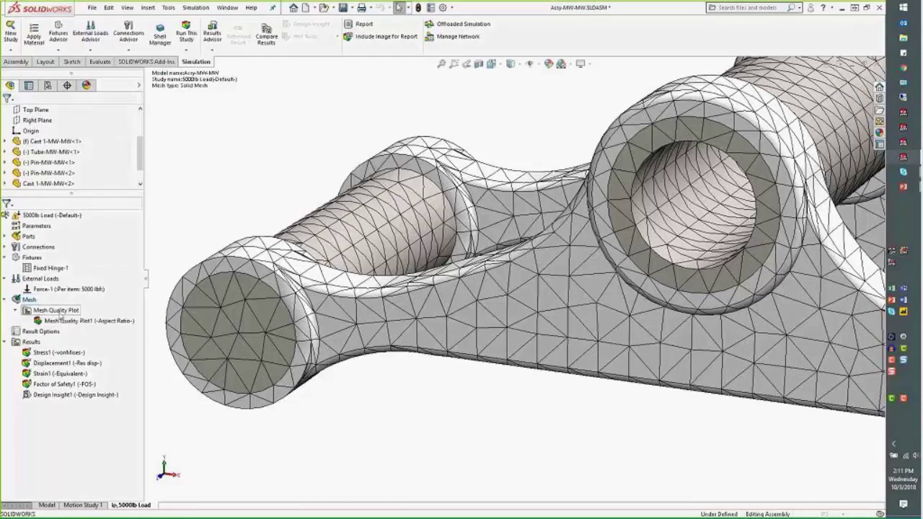
click(62, 321)
right_click(62, 321)
click(75, 332)
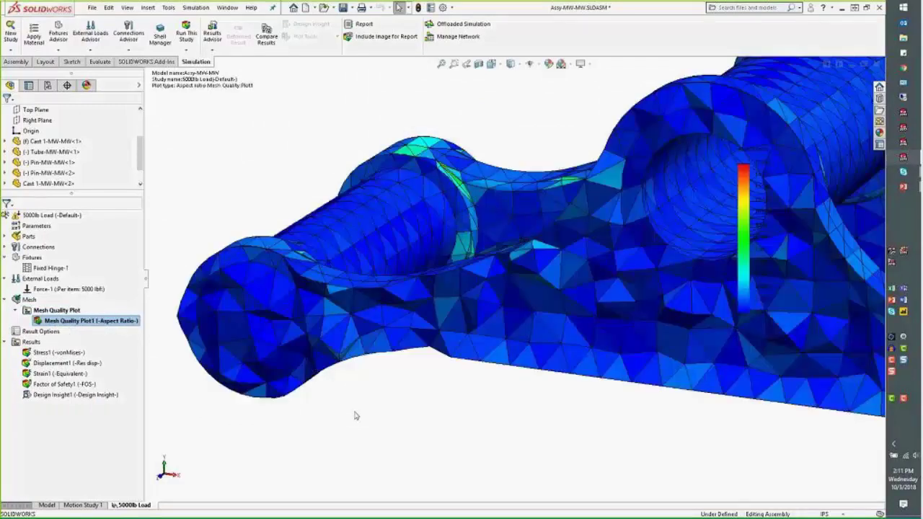
scroll(505, 400, up, 5)
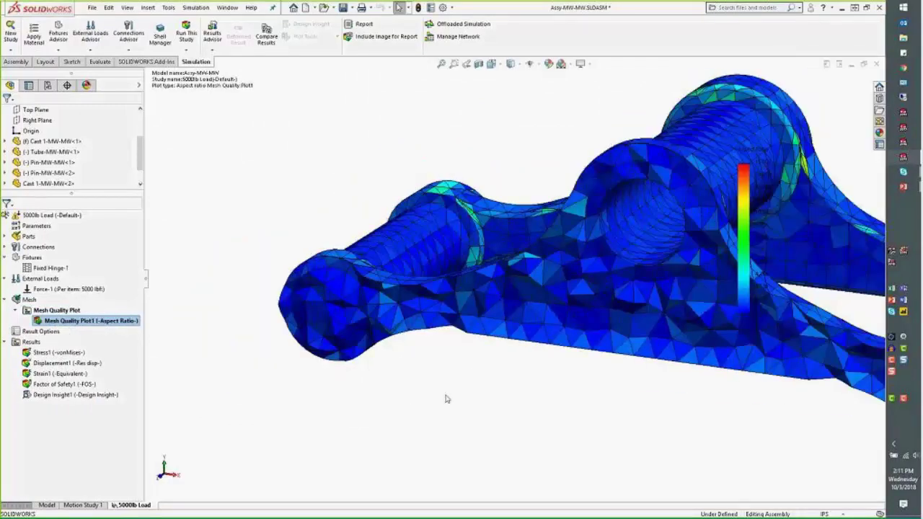
scroll(503, 347, down, 4)
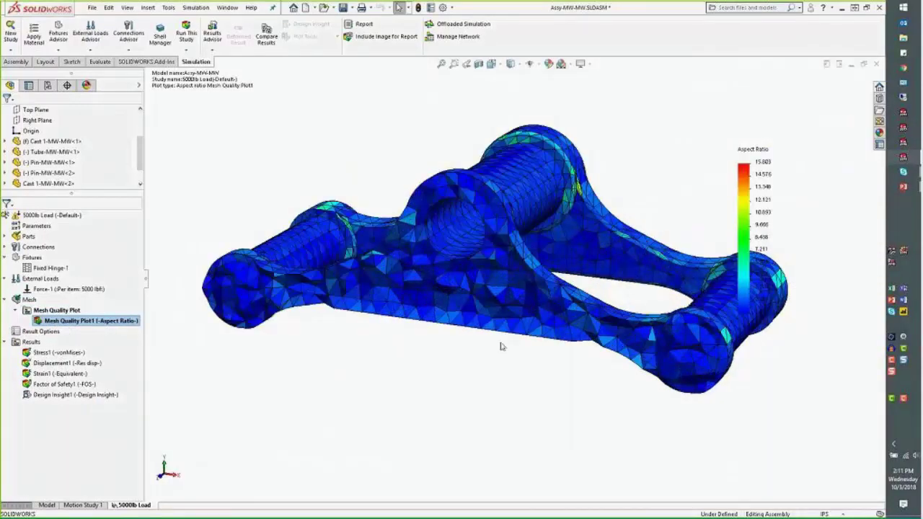
middle_drag(502, 347, 466, 340)
scroll(588, 299, down, 5)
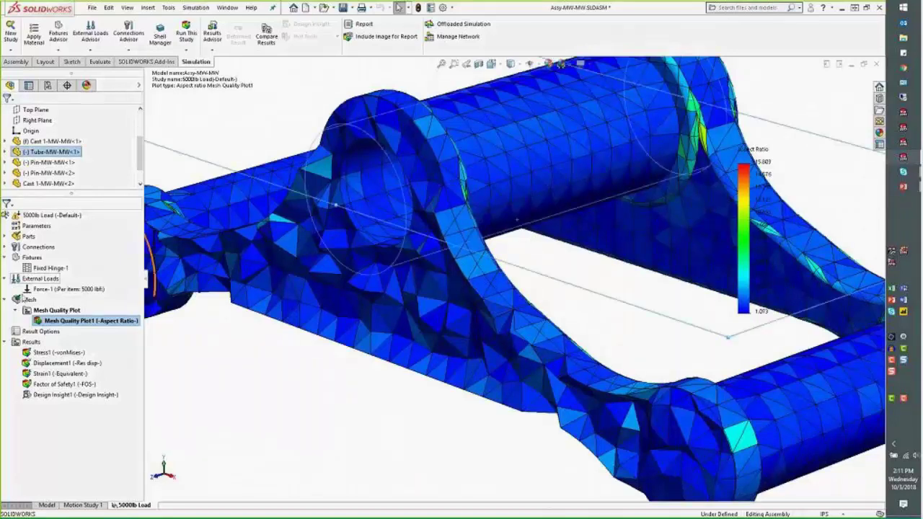
- Hide the Aspect Ratio plot and show the plain solid mesh on the assembly
right_click(50, 322)
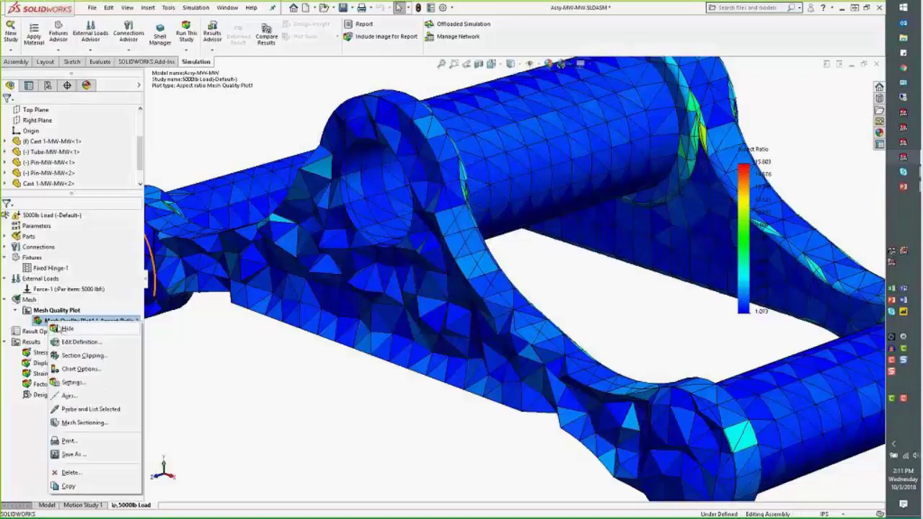
click(61, 331)
right_click(31, 299)
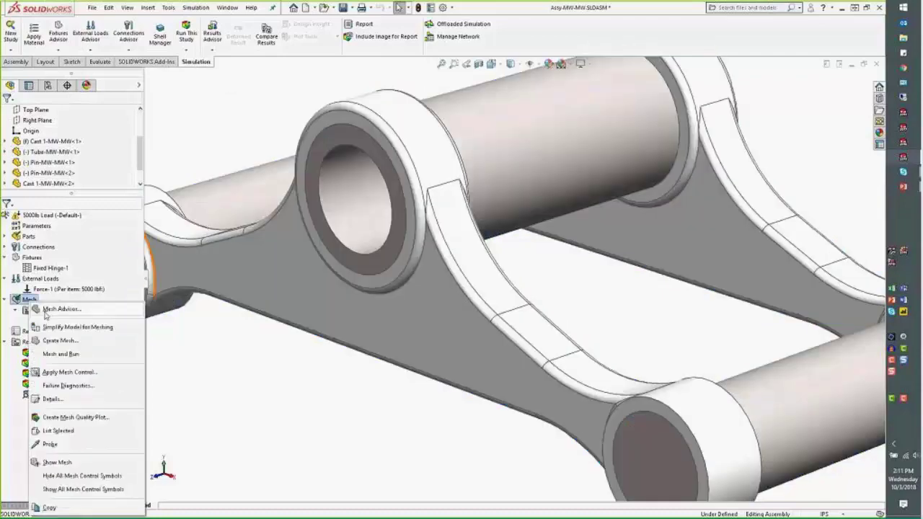
click(57, 462)
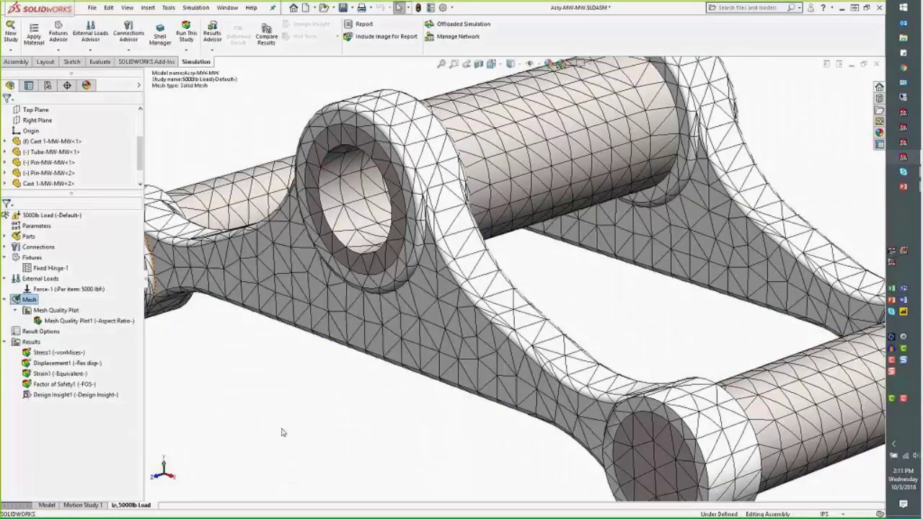
right_click(33, 301)
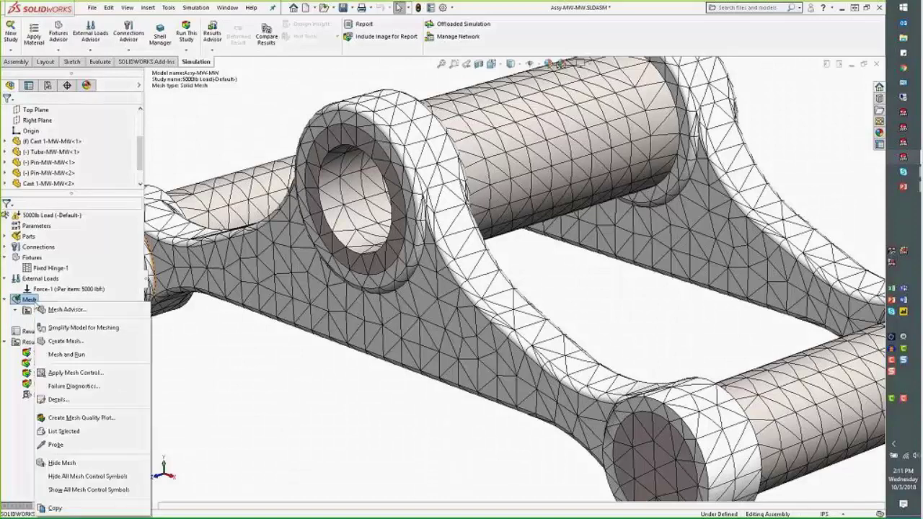
click(206, 416)
- Show the Aspect Ratio plot again and inspect its interior with a Front Plane mesh section offset about -0.15 in
right_click(108, 321)
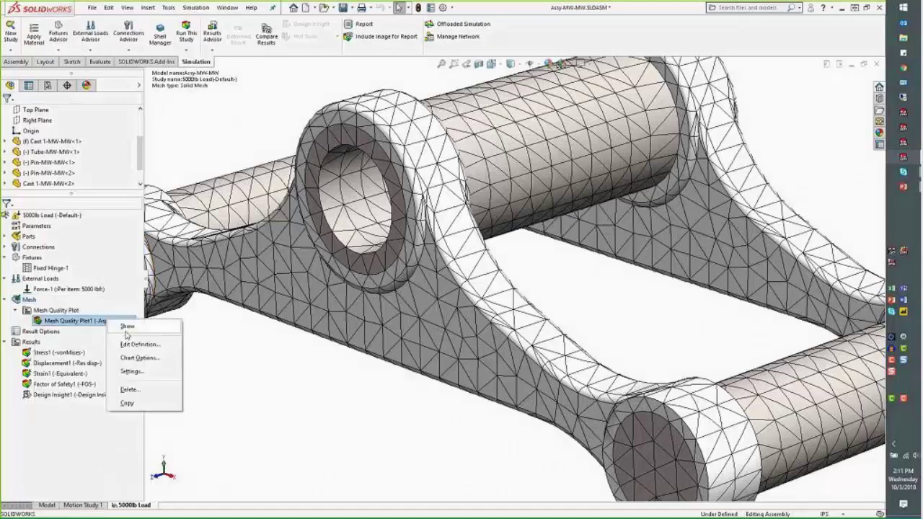
click(127, 327)
right_click(123, 325)
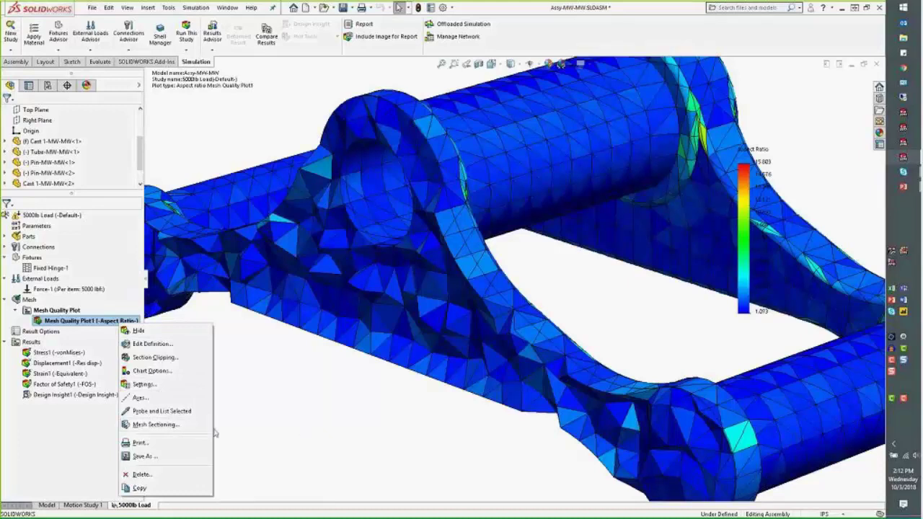
click(179, 426)
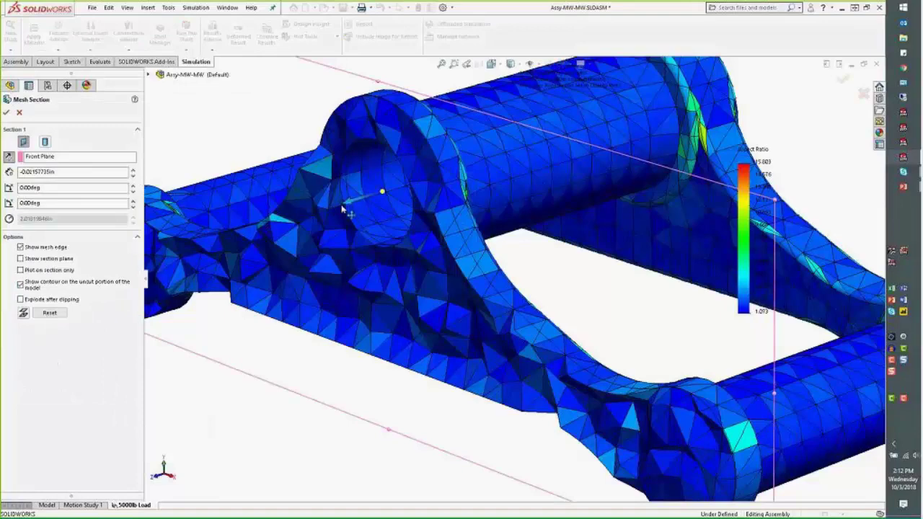
drag(348, 203, 370, 232)
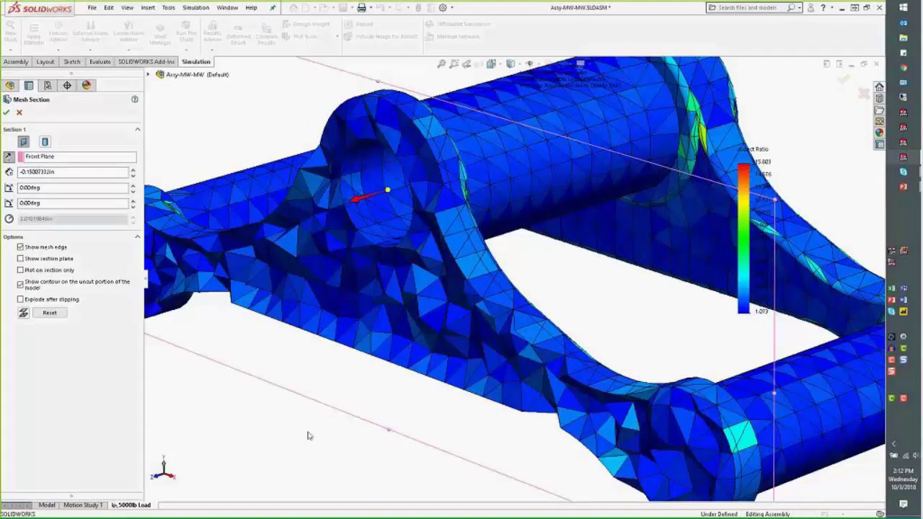
middle_drag(308, 436, 324, 435)
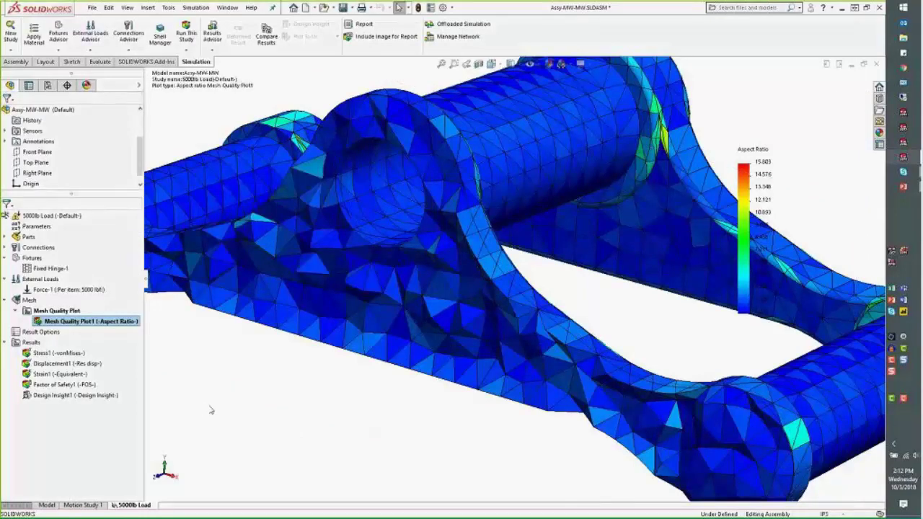
- Close the assembly, switch to the PowerPoint slide show and advance it to the Shell Element illustration for thin geometry
key(f)
key(ctrl+w)
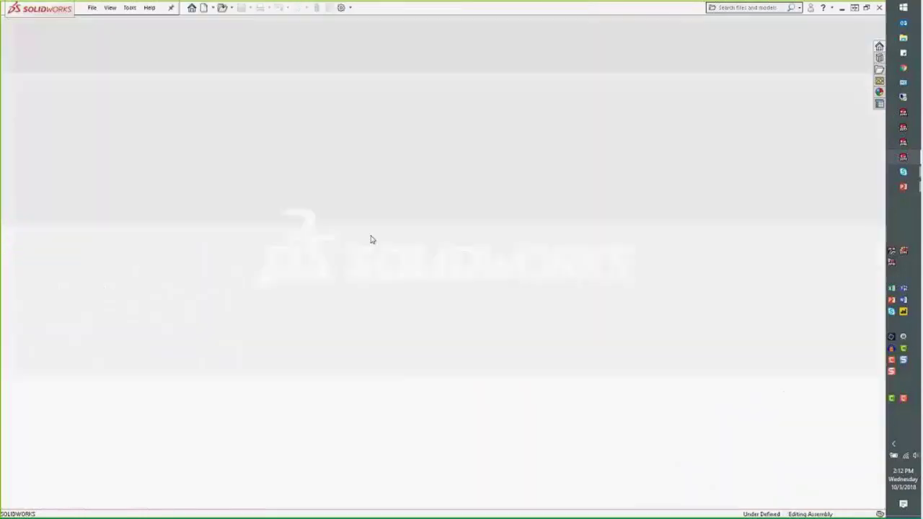
key(super+Tab)
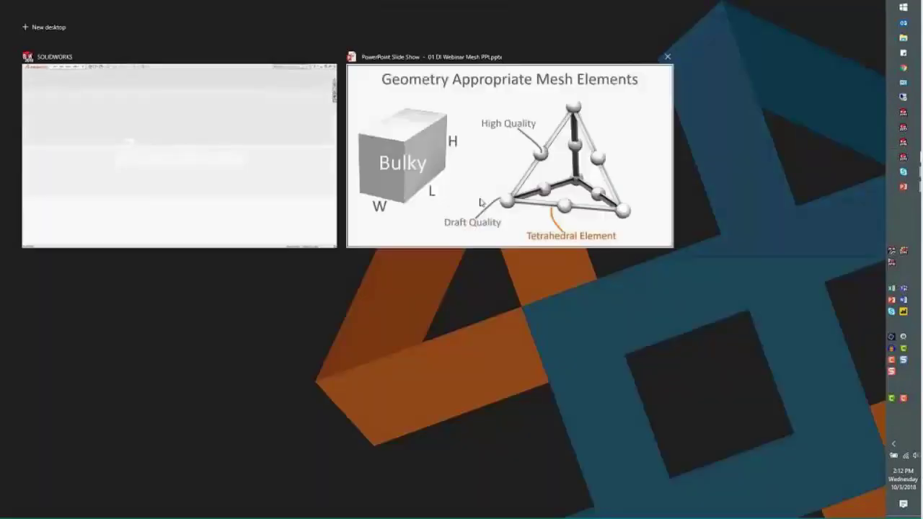
click(371, 239)
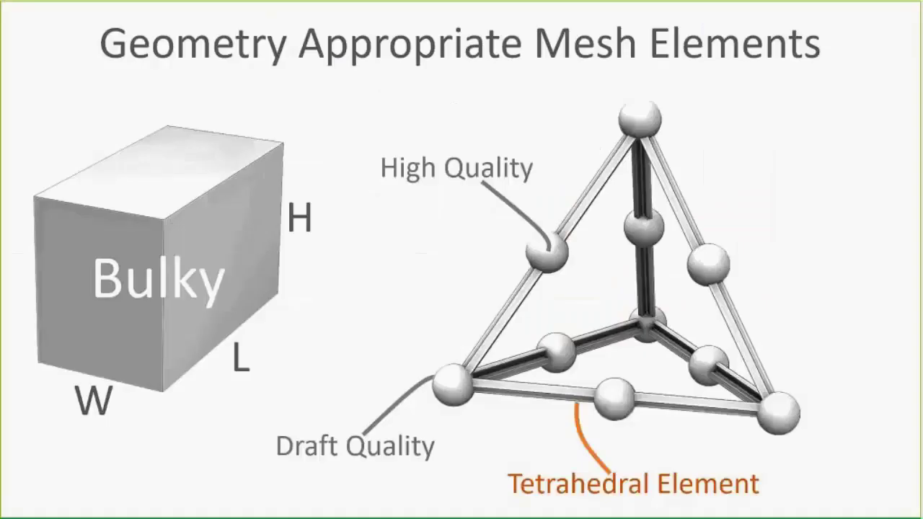
key(Right)
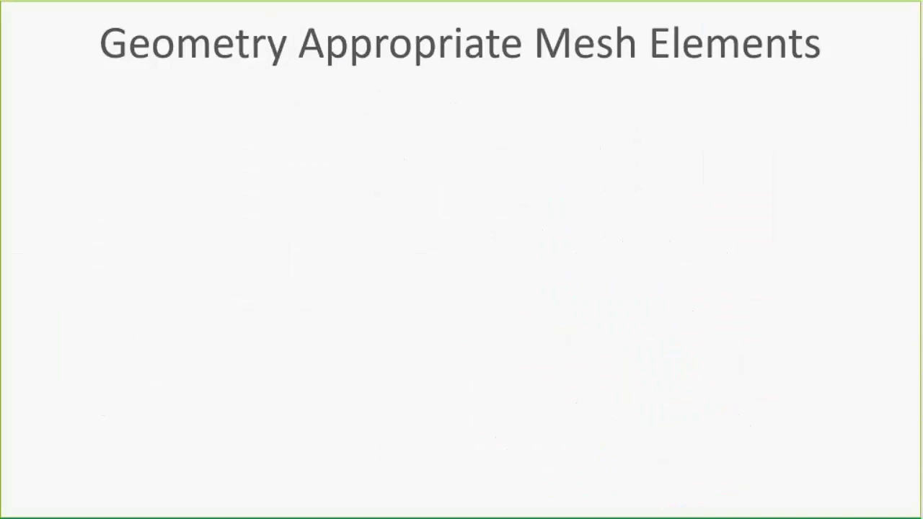
key(Right)
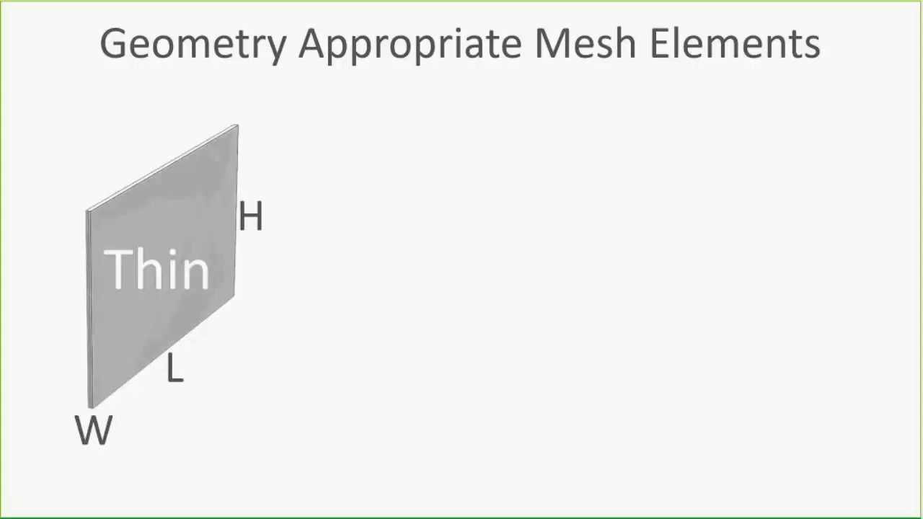
key(Right)
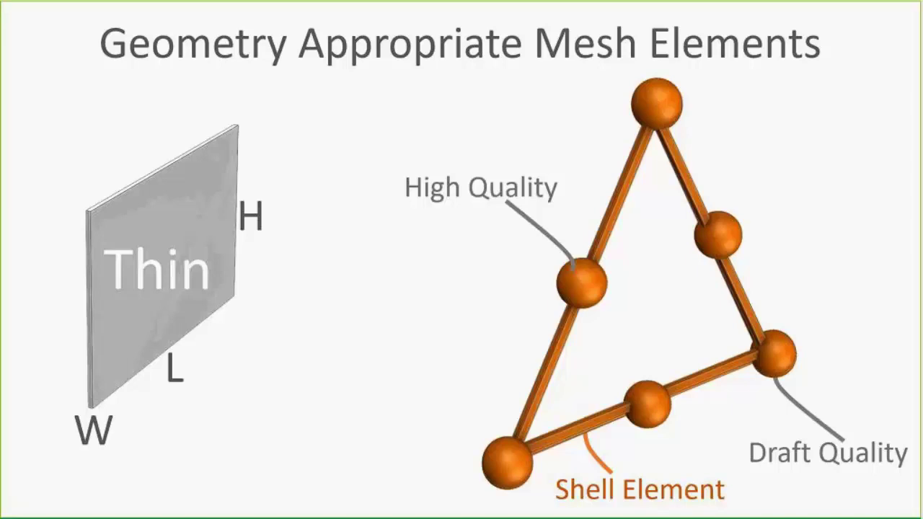
- Return to SOLIDWORKS, open the recent part 8a2 Sheetmetal.SLDPRT and bring up its Solid study
key(super+Tab)
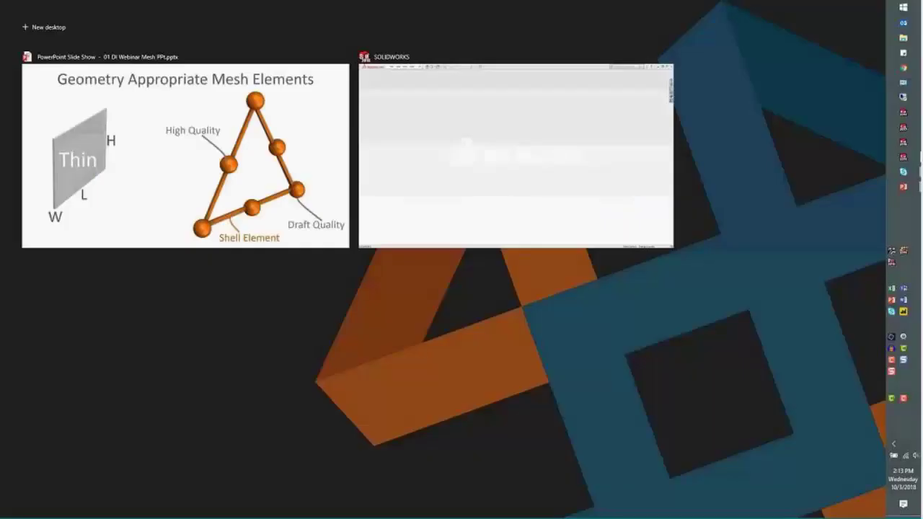
click(515, 144)
click(92, 9)
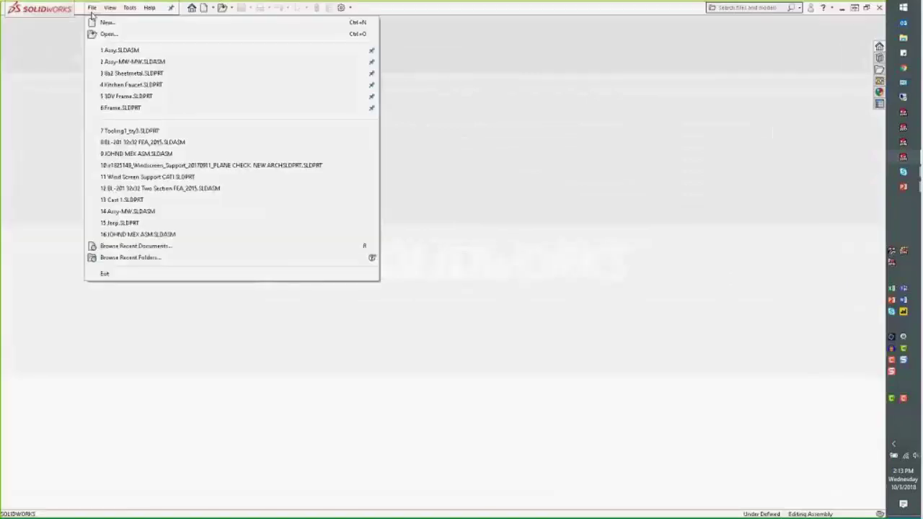
click(131, 74)
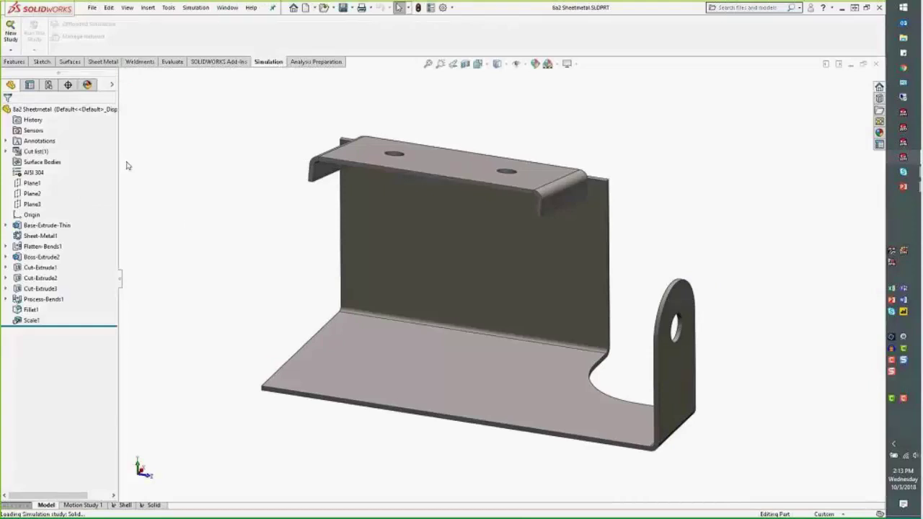
mouse_move(245, 328)
middle_down()
mouse_move(267, 332)
mouse_move(243, 300)
mouse_move(239, 318)
middle_up()
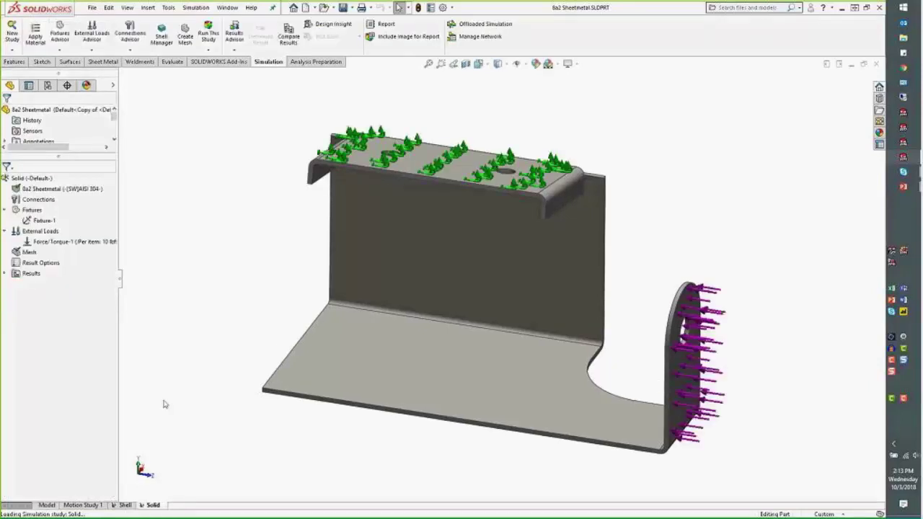
mouse_move(185, 292)
middle_down()
mouse_move(196, 255)
mouse_move(183, 284)
middle_up()
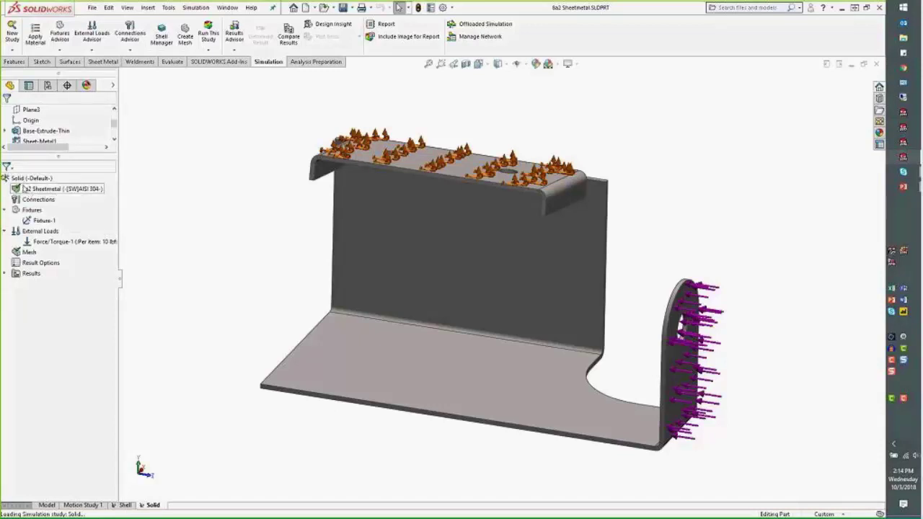
- Show the solid mesh of the sheet metal part and examine the elements through the thickness of its base and upright tab
right_click(32, 253)
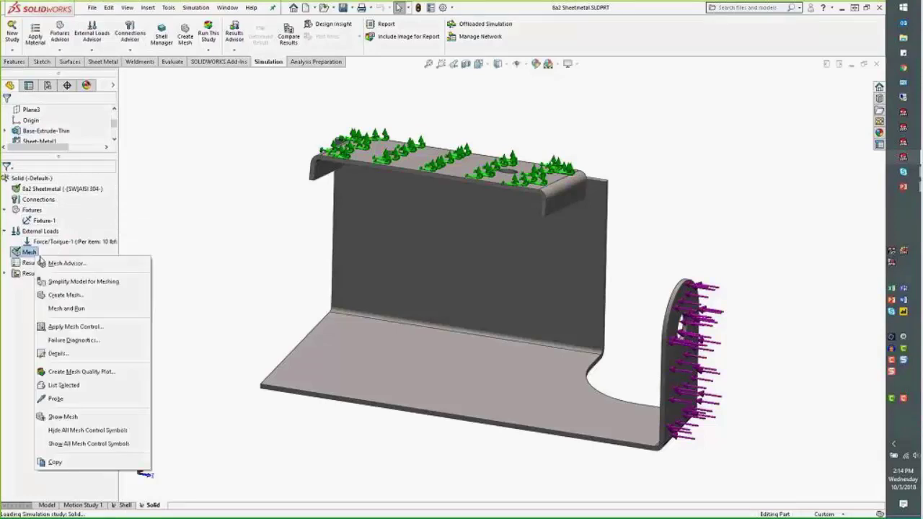
click(63, 417)
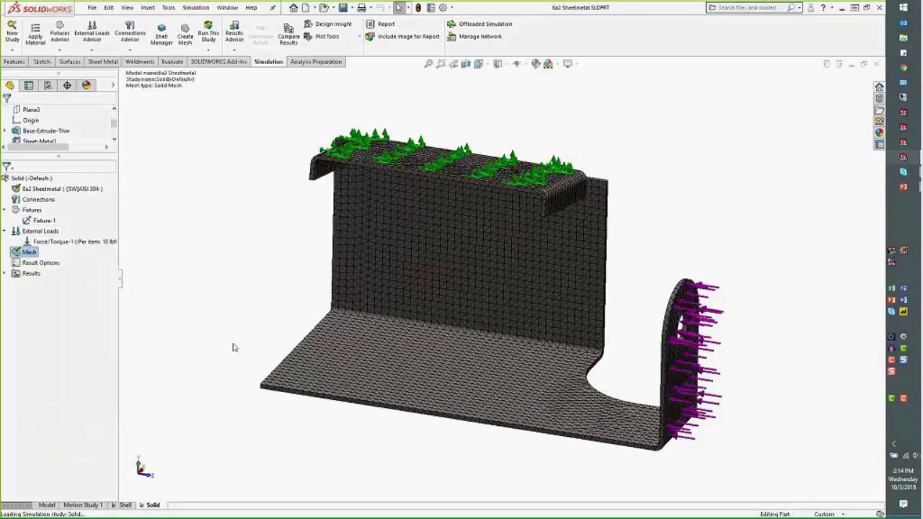
middle_drag(224, 325, 310, 396)
scroll(310, 396, down, 5)
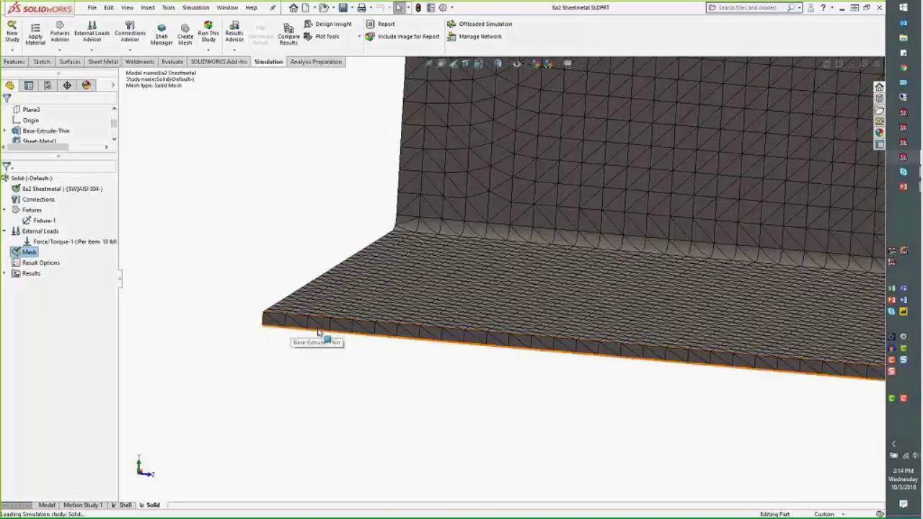
scroll(626, 305, up, 5)
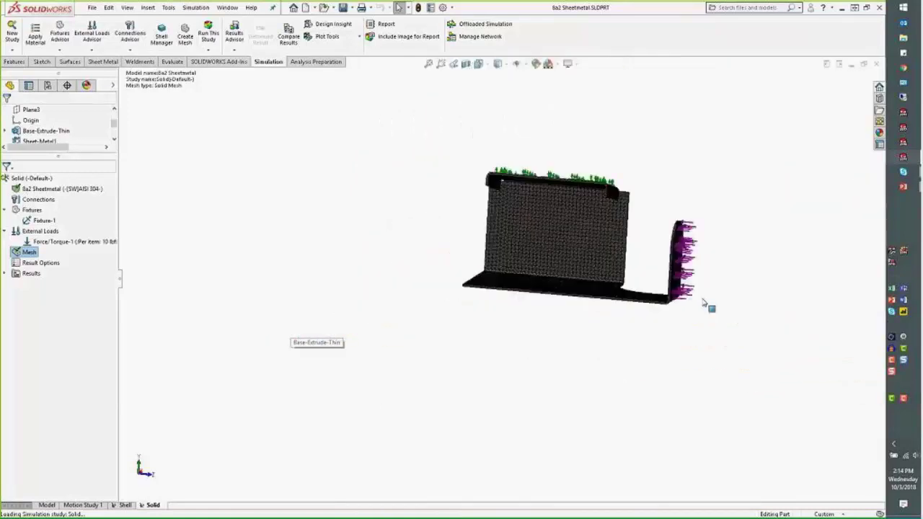
scroll(587, 307, down, 6)
middle_drag(578, 304, 541, 257)
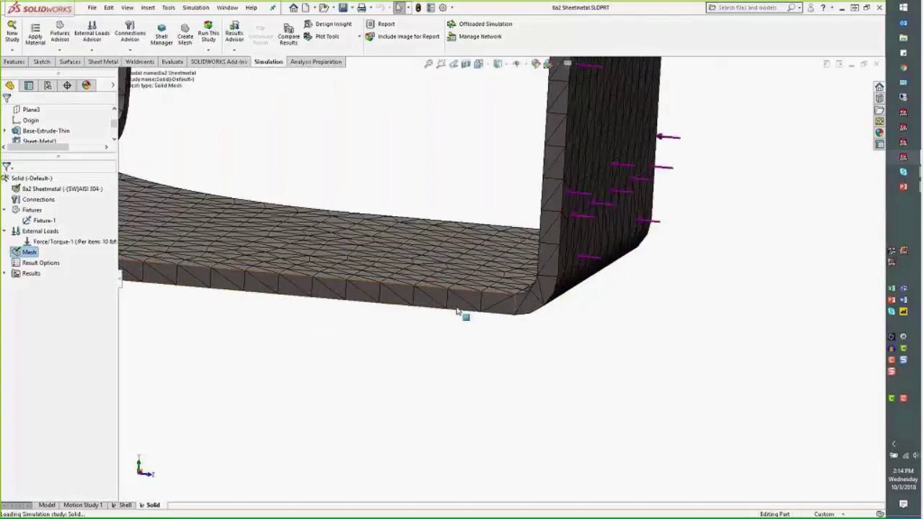
middle_drag(356, 309, 380, 232)
key(ctrl+7)
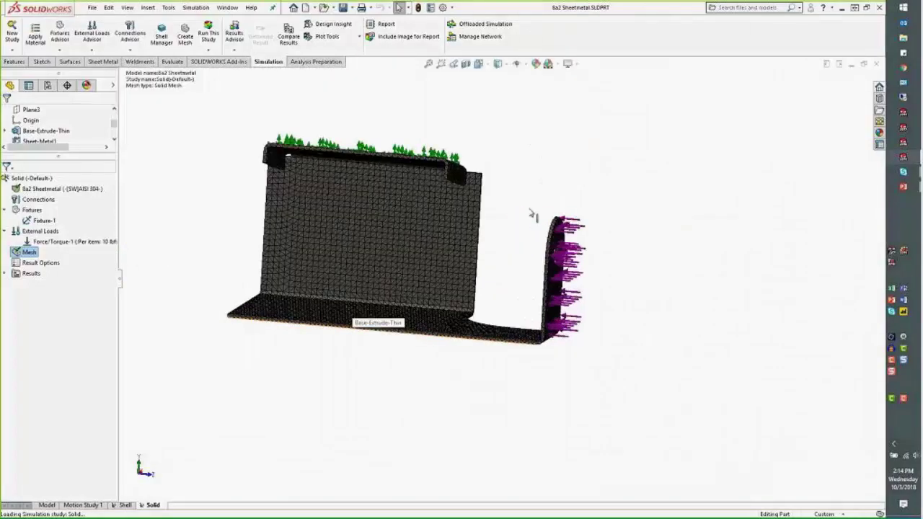
- Show the Displacement1 plot of the Solid study and look closely at the loaded upright tab
click(5, 274)
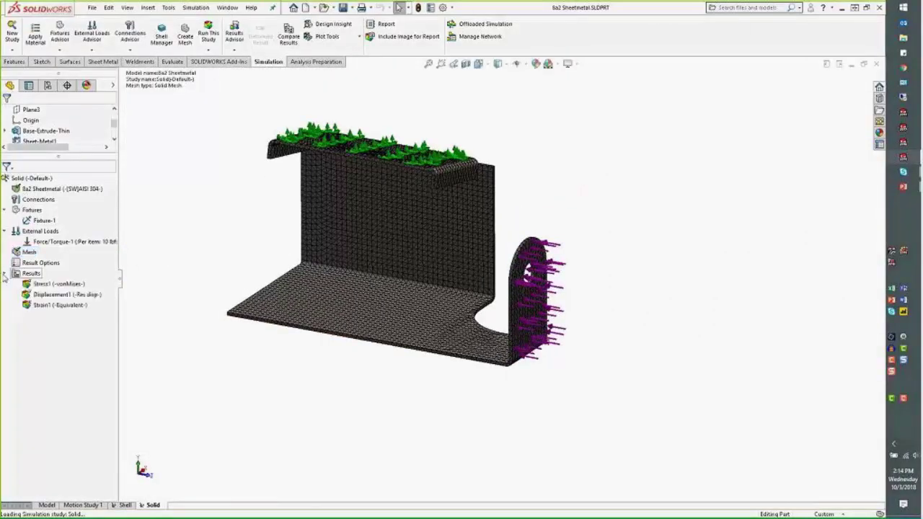
double_click(67, 294)
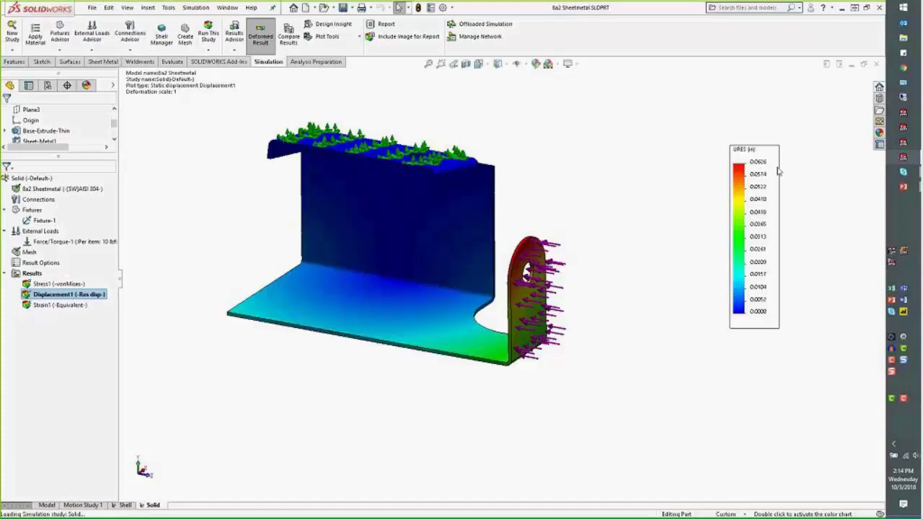
scroll(541, 216, down, 3)
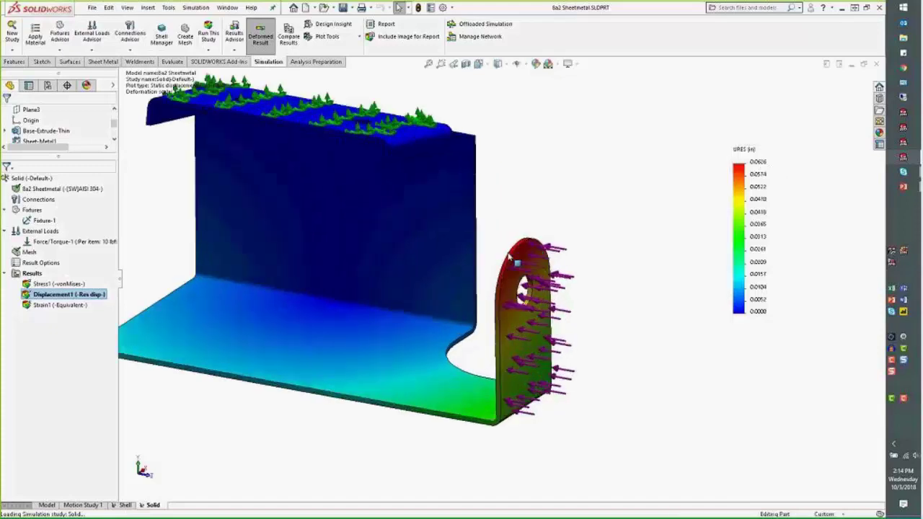
- Animate the Solid study's displacement plot, watch the upright tab deflect, and close the animation
right_click(94, 294)
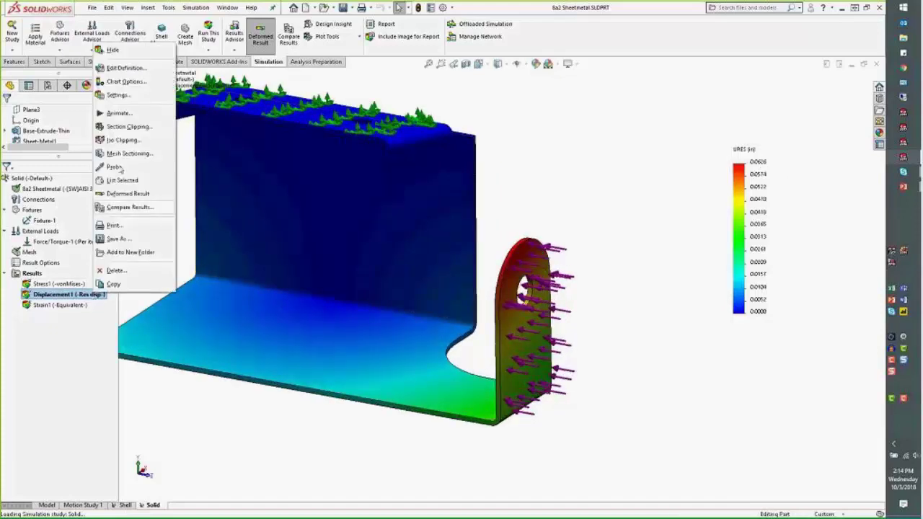
click(123, 121)
scroll(573, 150, down, 4)
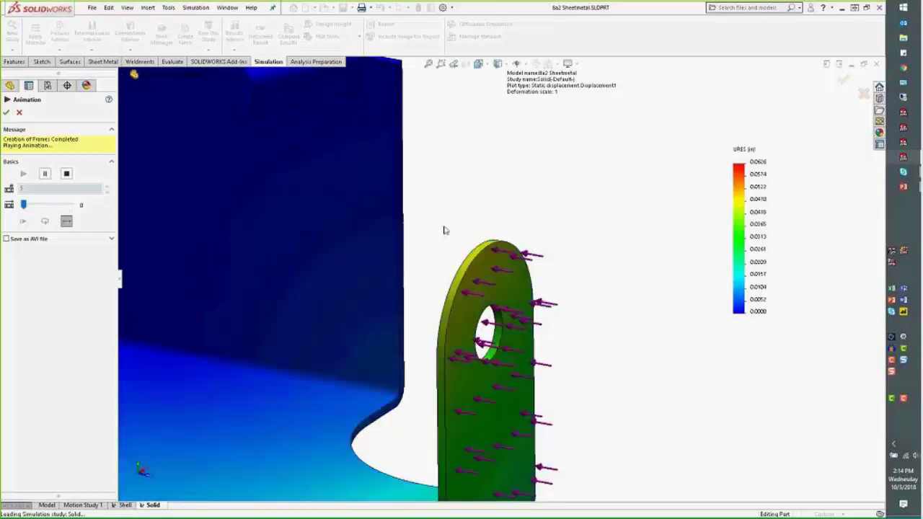
click(19, 112)
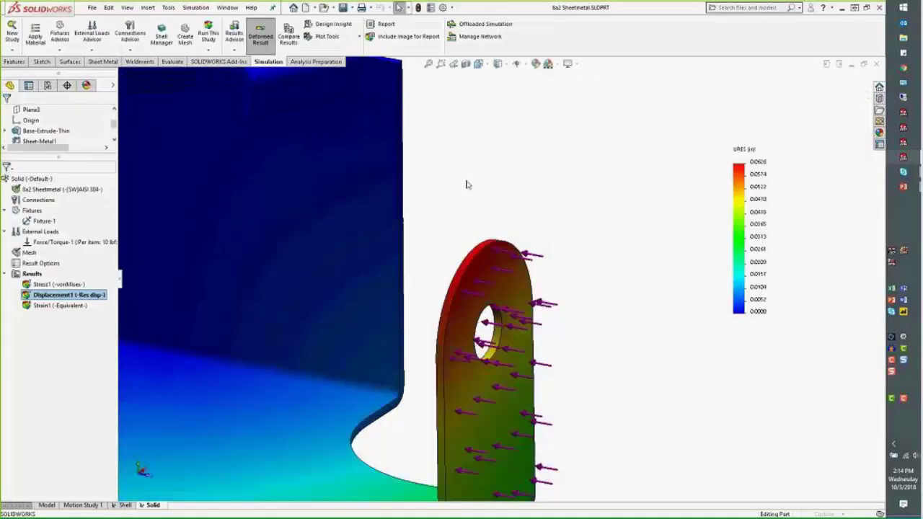
middle_drag(238, 260, 220, 261)
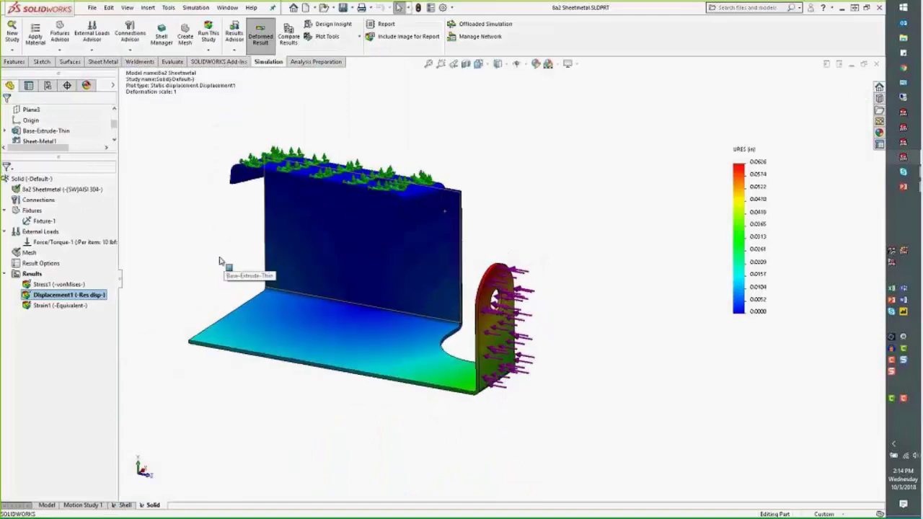
- Switch to the Shell study and review the sheet metal body's shell definition, keeping the Thin type
click(127, 506)
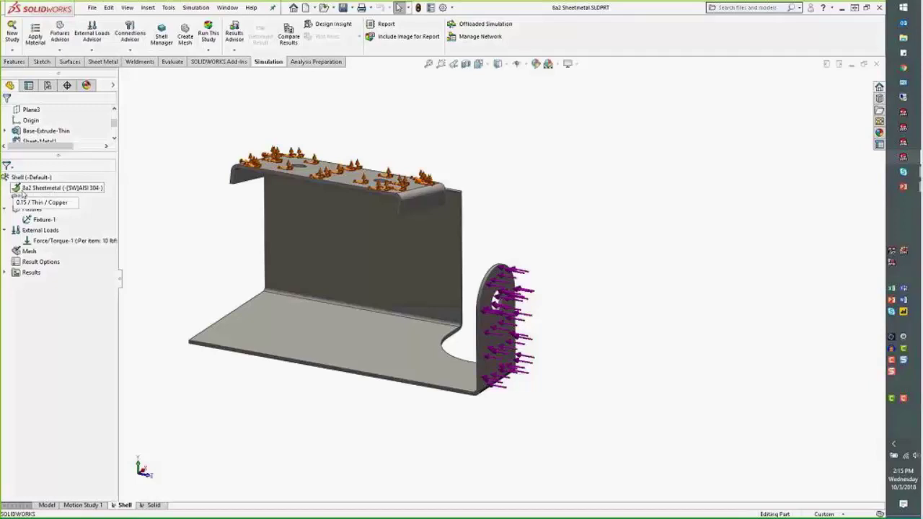
right_click(33, 189)
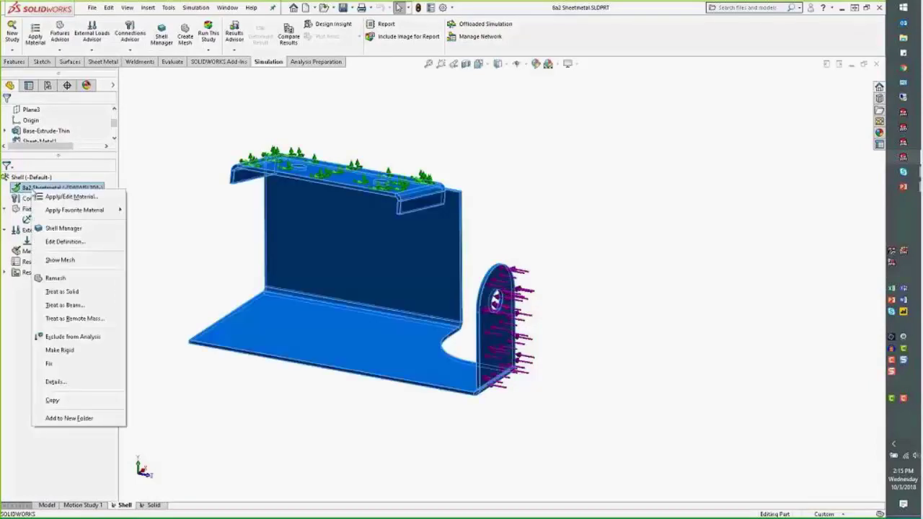
click(92, 242)
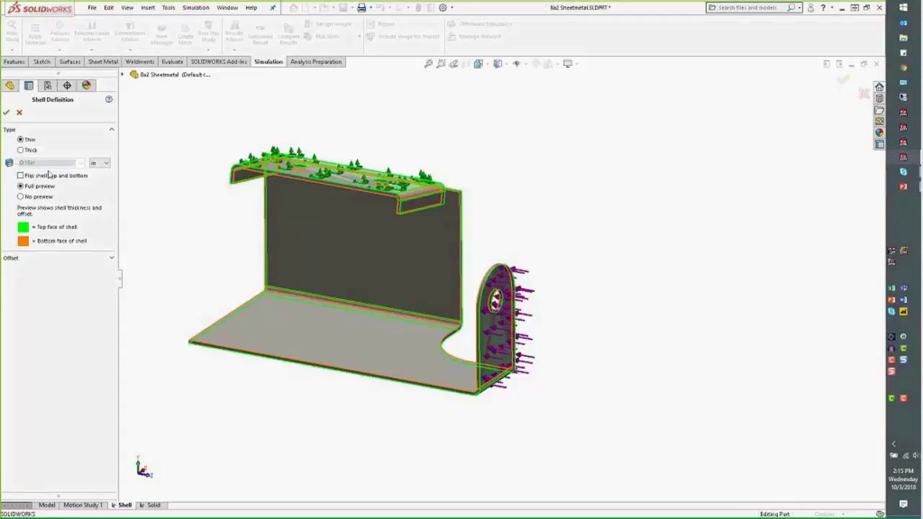
click(8, 112)
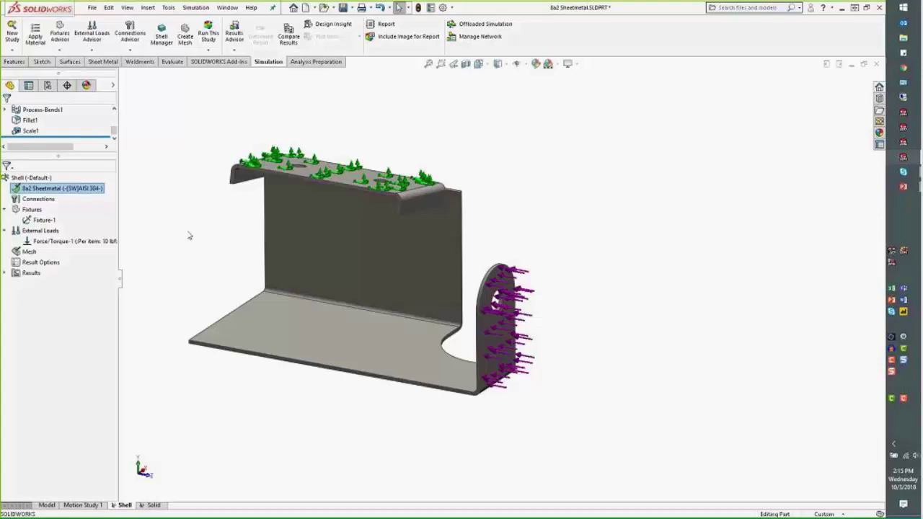
- Show the Shell study's mesh and examine edge-on where the shell elements lie within the upright tab's thickness
right_click(26, 256)
click(205, 423)
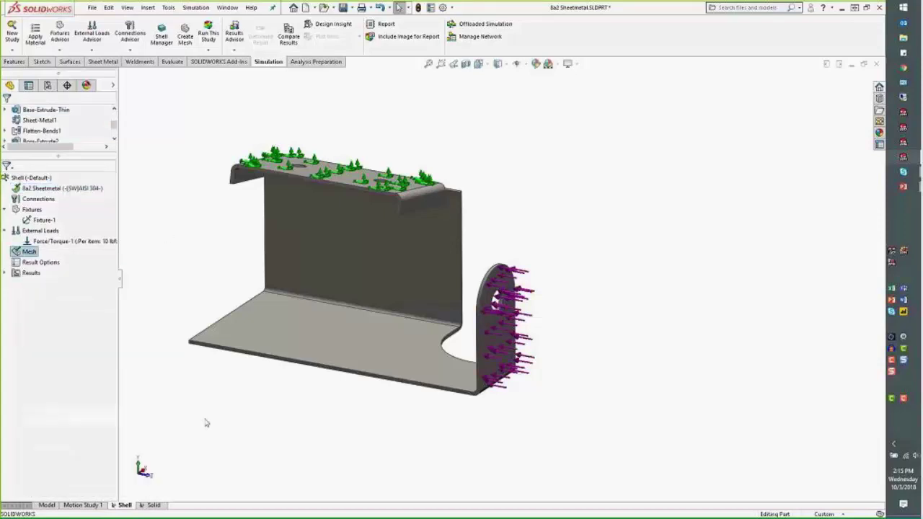
middle_drag(220, 420, 308, 387)
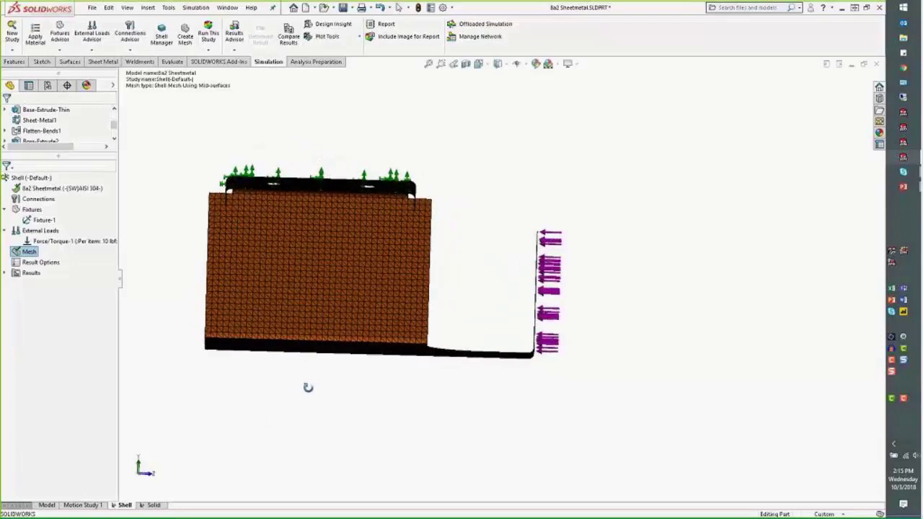
scroll(520, 261, down, 5)
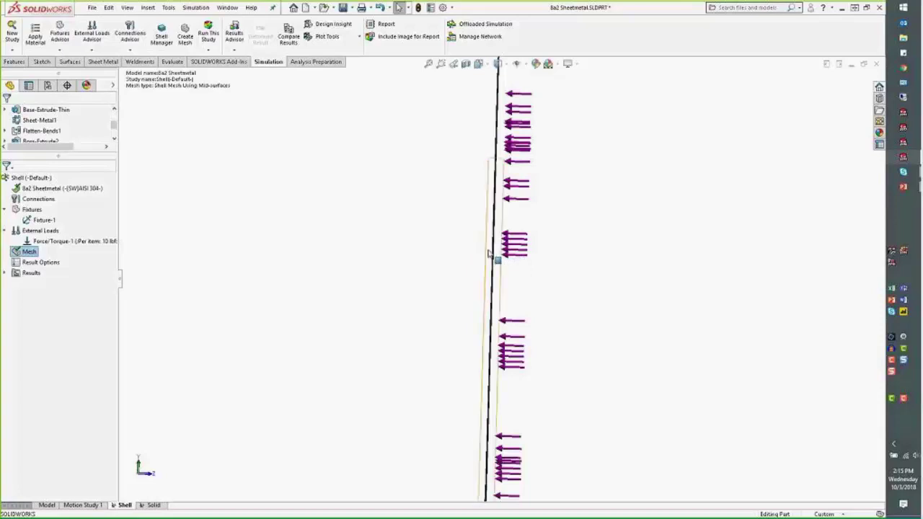
scroll(490, 252, down, 3)
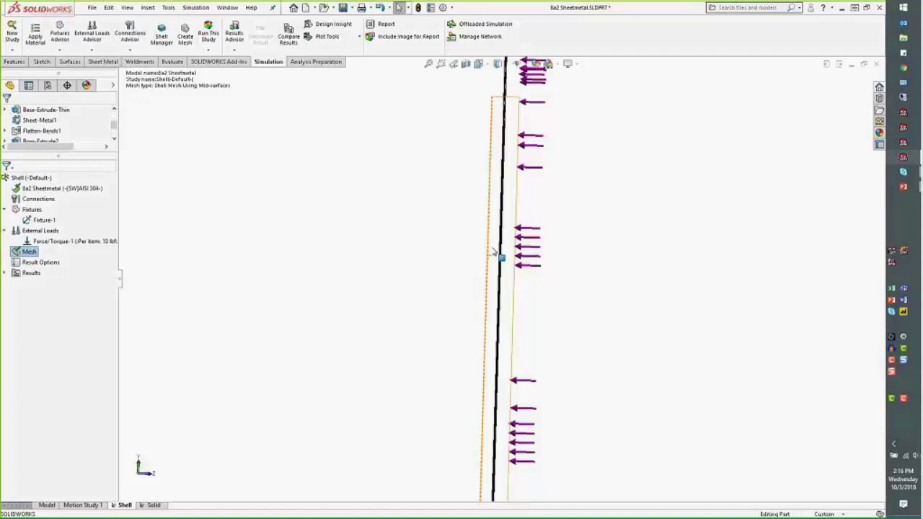
middle_drag(495, 253, 277, 272)
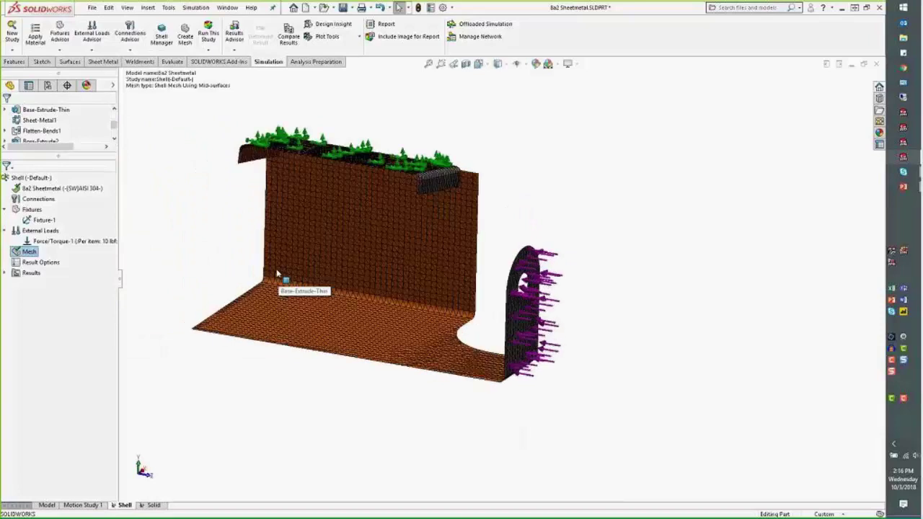
- Show the Displacement1 plot of the Shell study for comparison with the solid result
click(5, 273)
click(77, 295)
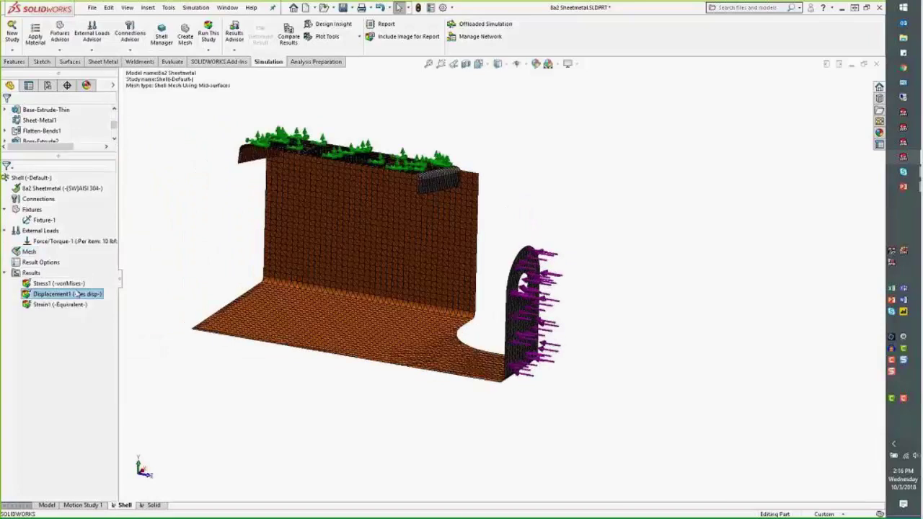
double_click(77, 295)
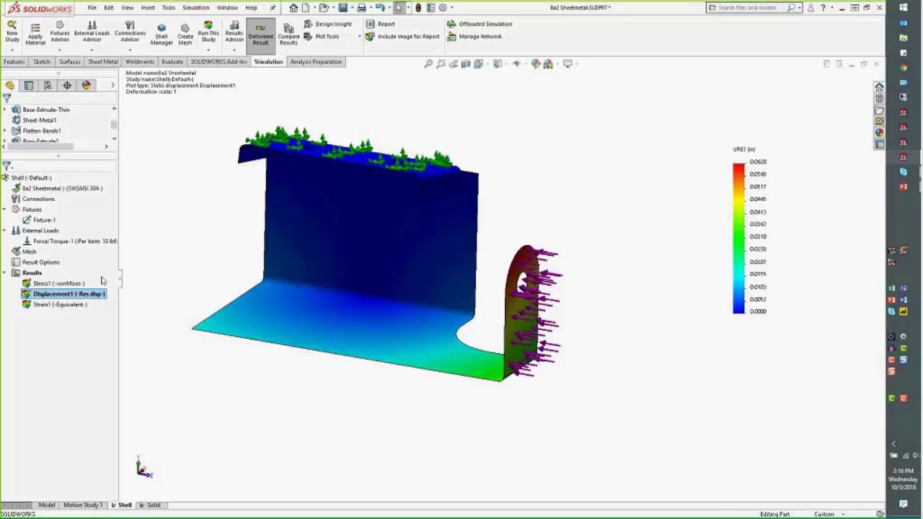
- Review the Shell study's mesh details, including its node and element totals, and close them
right_click(33, 251)
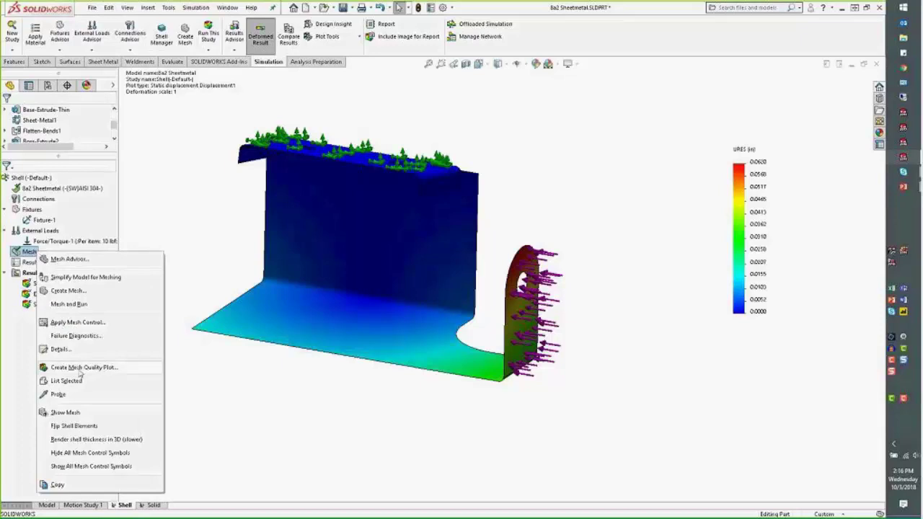
click(60, 349)
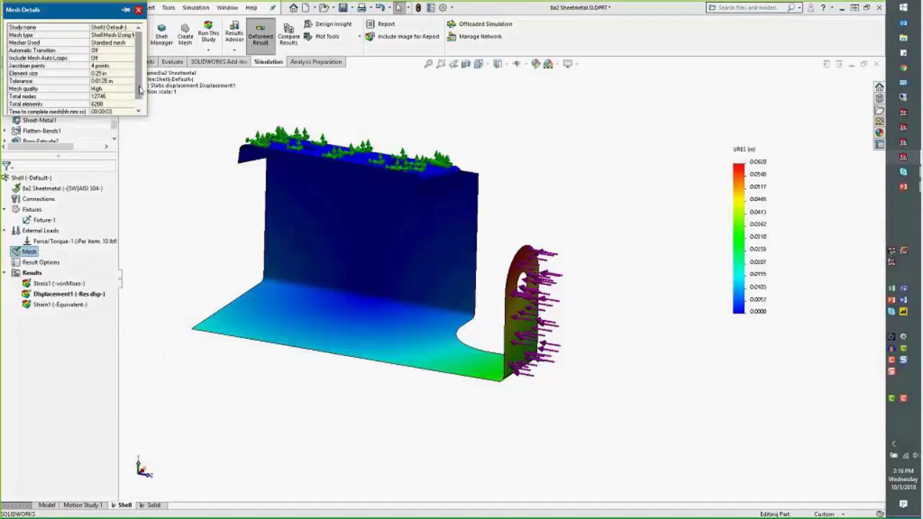
drag(141, 88, 137, 98)
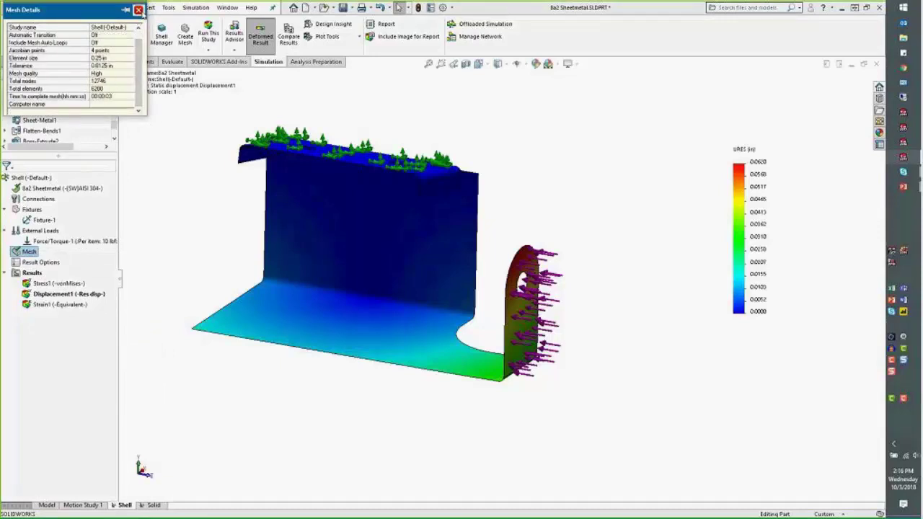
click(137, 9)
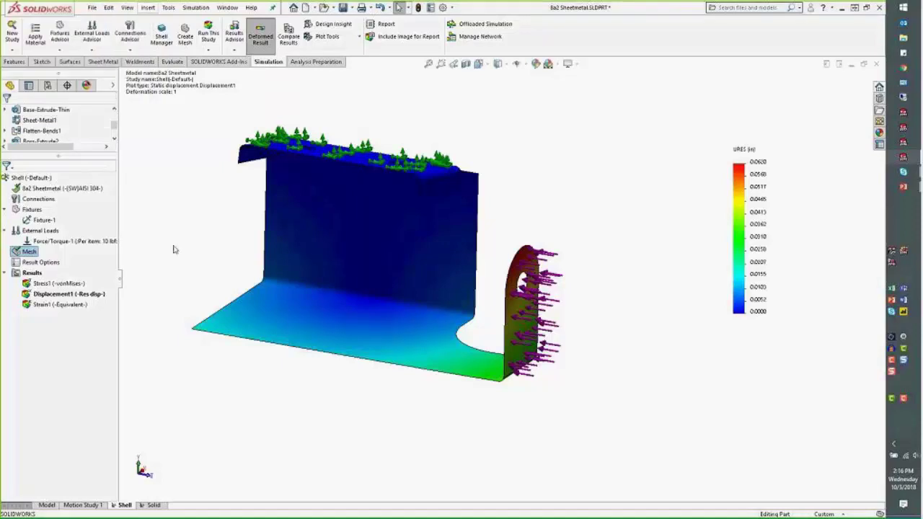
- Switch to the Solid study, review its mesh details for node and element totals, and close them
click(154, 505)
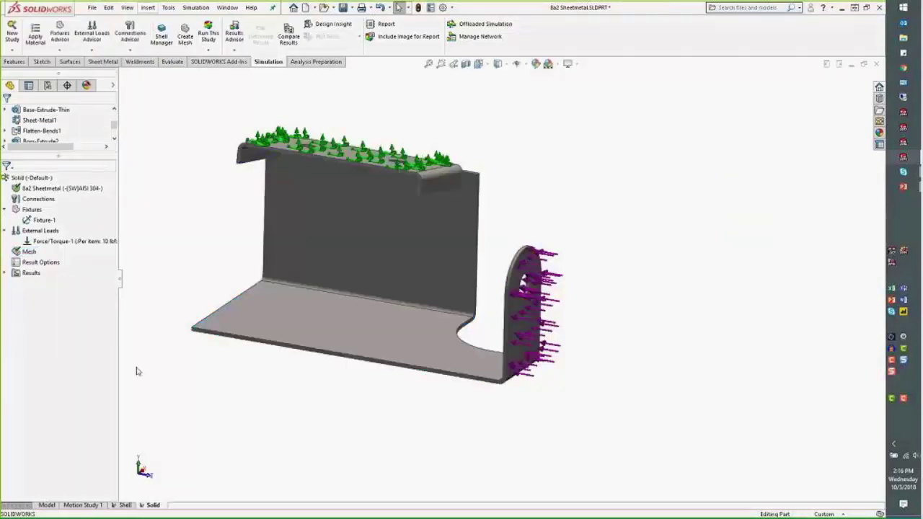
right_click(29, 253)
click(49, 350)
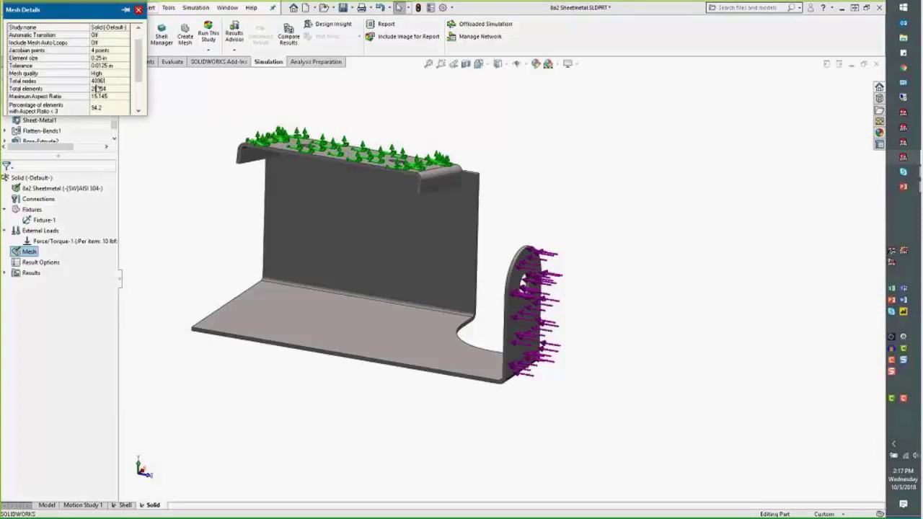
click(138, 10)
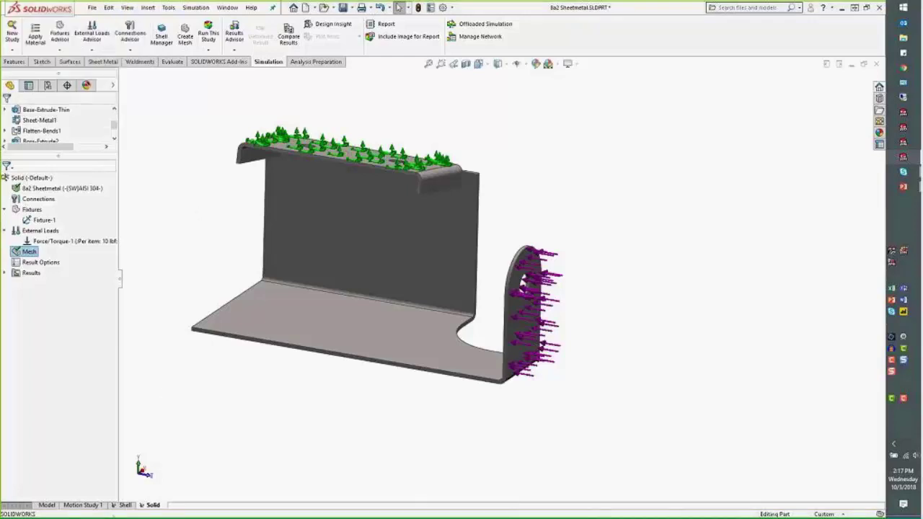
- Show the Shell study's Displacement1 plot again and set it to render shell thickness in 3D
click(125, 505)
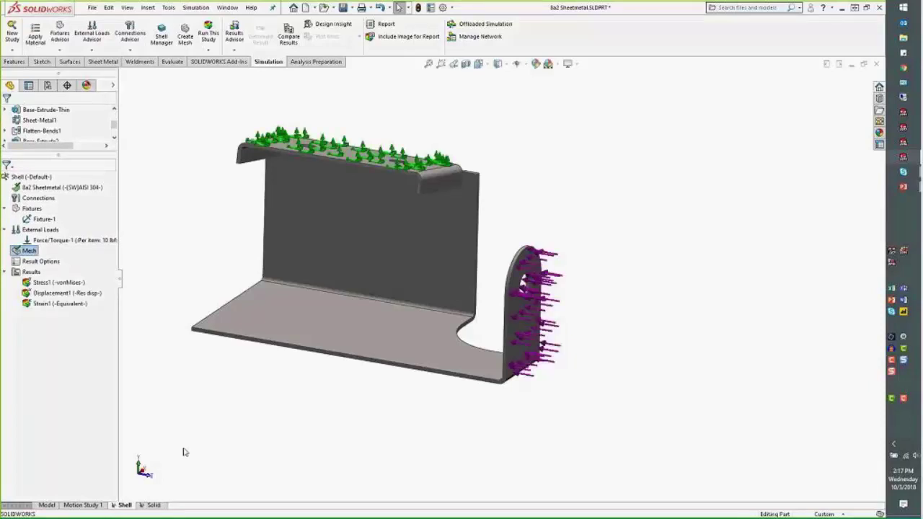
double_click(86, 293)
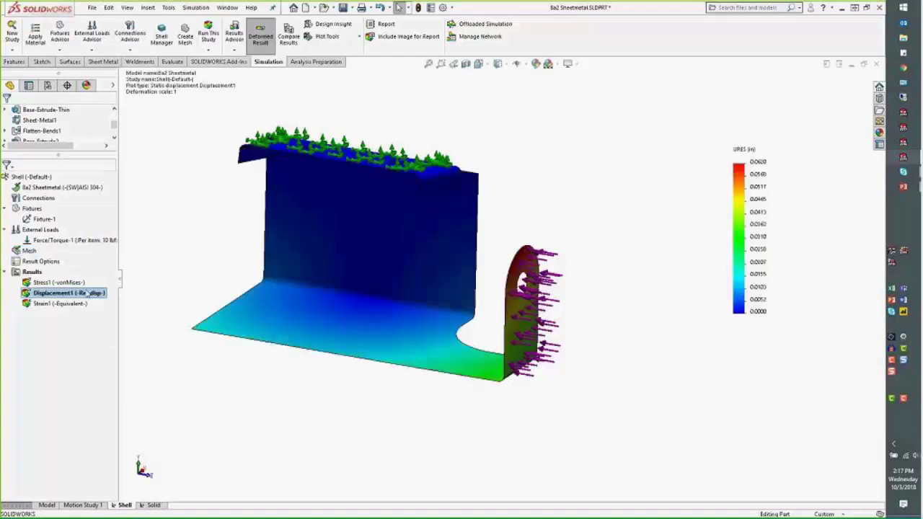
right_click(96, 293)
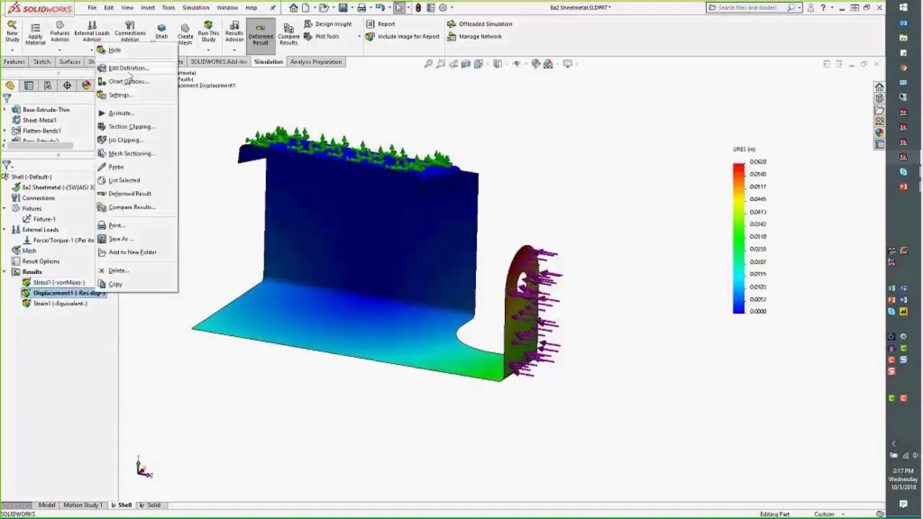
click(128, 69)
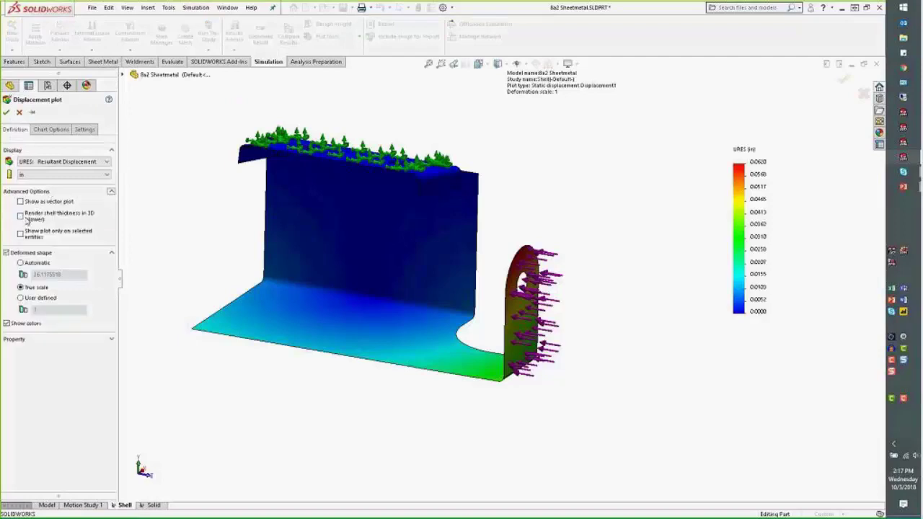
click(7, 113)
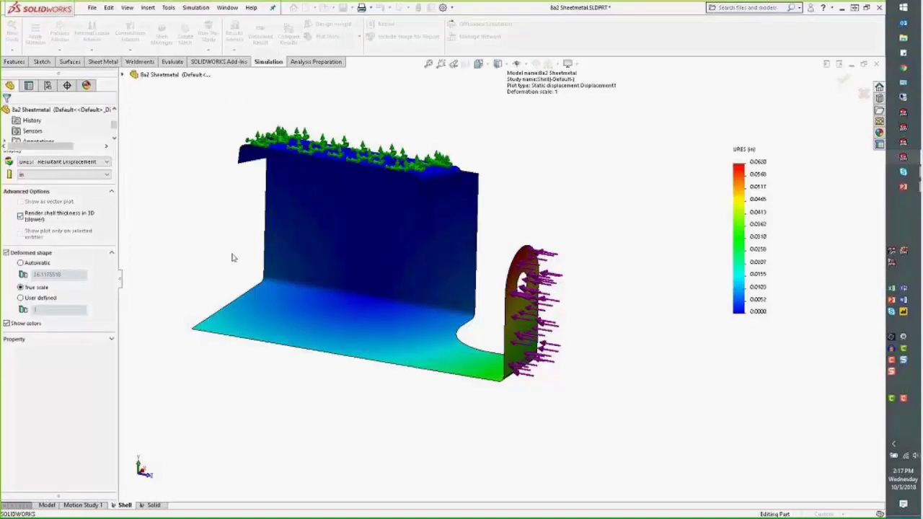
- Inspect the rendered shell thickness edge-on at the upright tab's bend, and close the sheet metal part
key(ctrl+1)
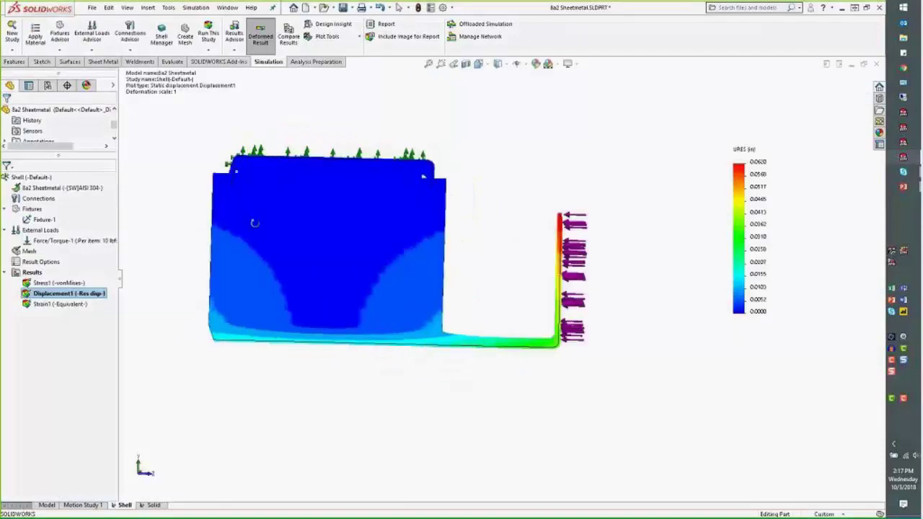
scroll(253, 221, down, 3)
scroll(554, 317, down, 5)
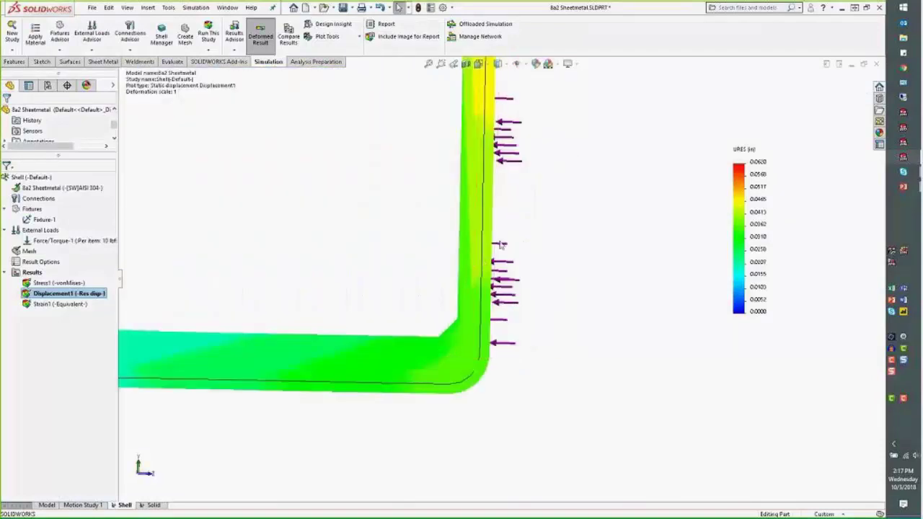
middle_drag(542, 243, 337, 209)
key(ctrl+7)
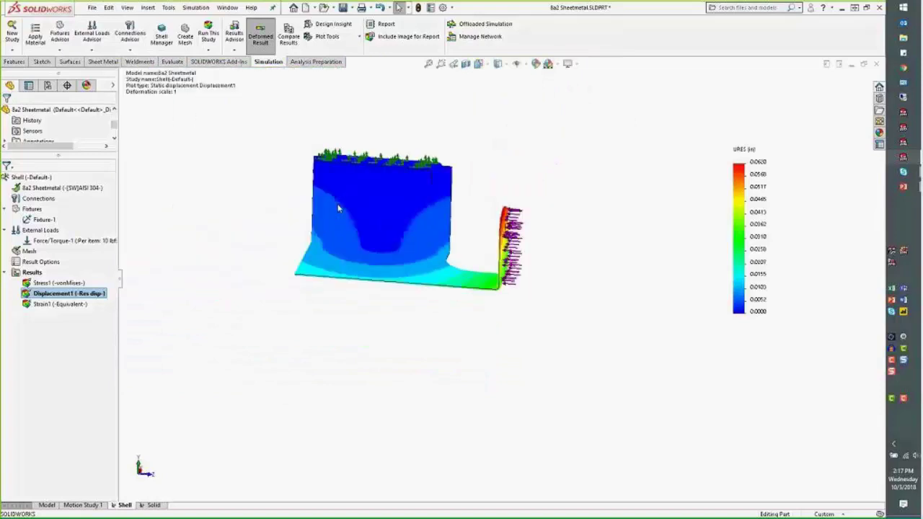
scroll(339, 200, down, 3)
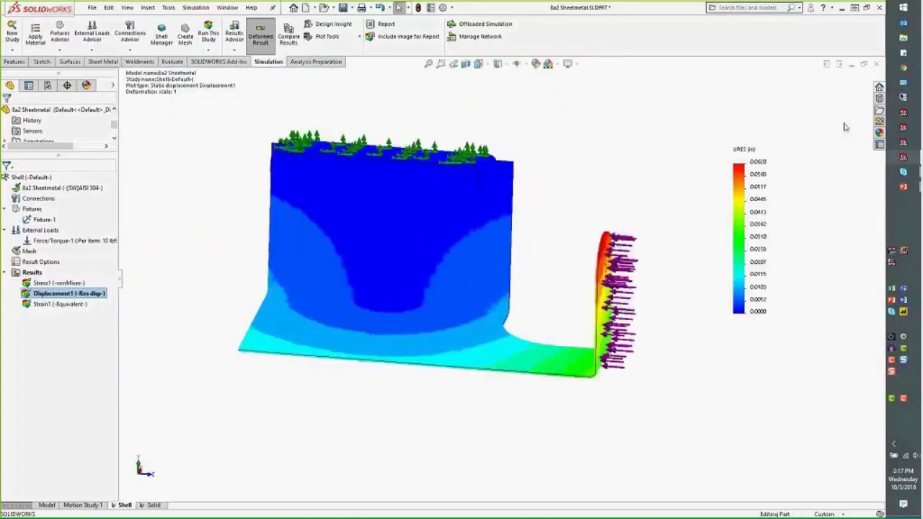
click(876, 65)
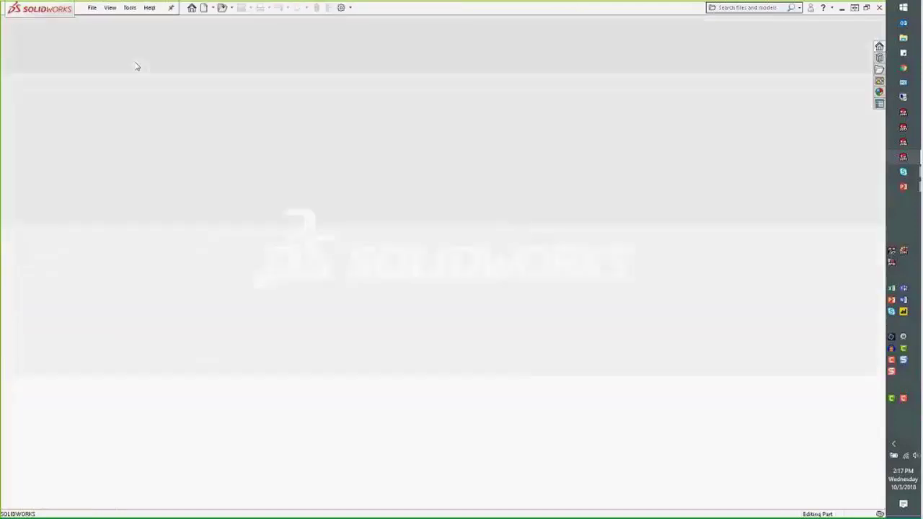
- Open the recent part Kitchen Faucet.SLDPRT
click(93, 8)
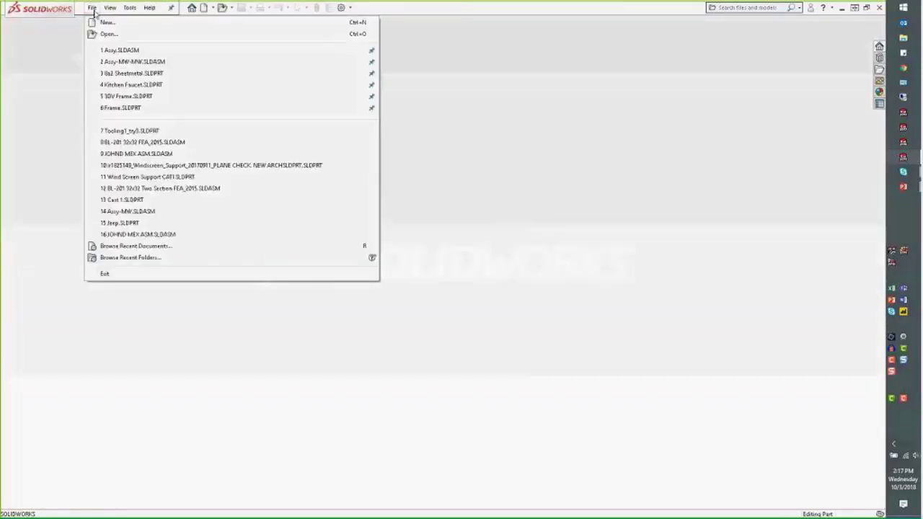
click(132, 84)
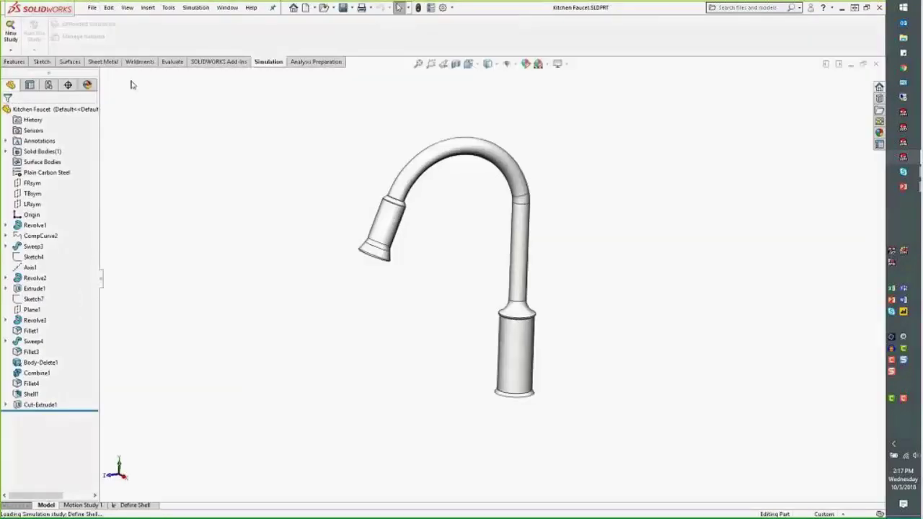
scroll(588, 245, down, 5)
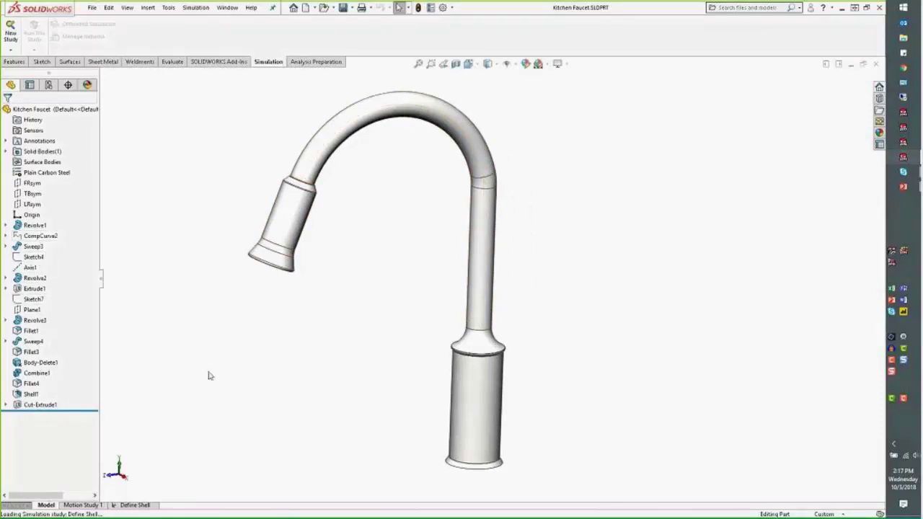
- Cut the faucet lengthwise with a section view on the LRsym plane to expose its hollow interior
click(456, 65)
click(37, 287)
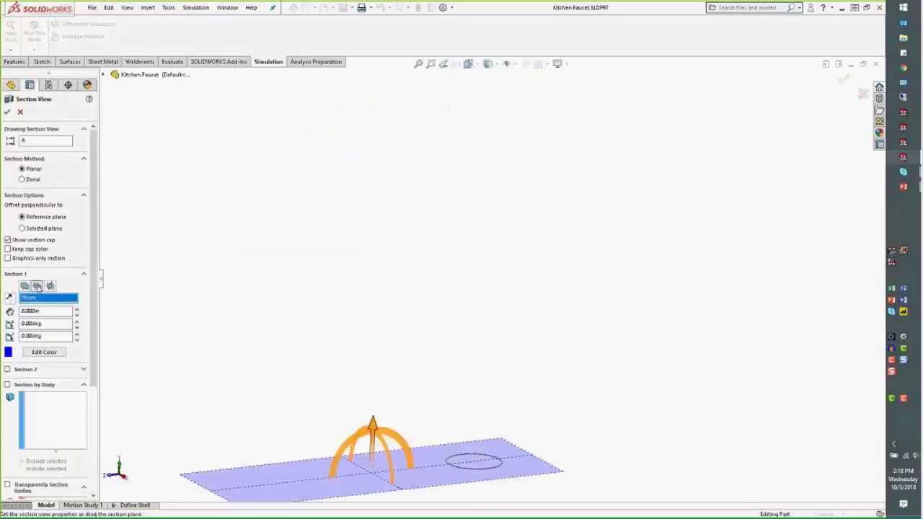
click(49, 286)
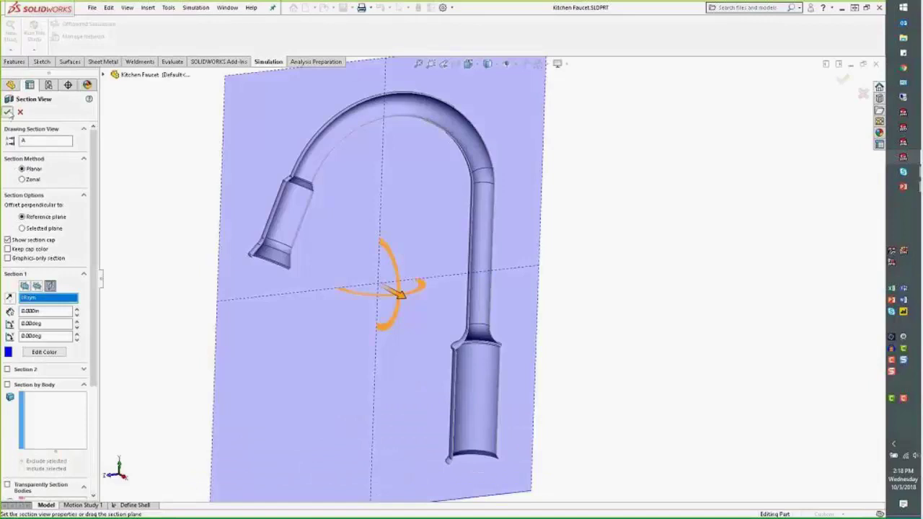
click(7, 111)
- Examine the faucet's wall thickness at the base's lower lip, and turn off the section view
scroll(632, 310, down, 6)
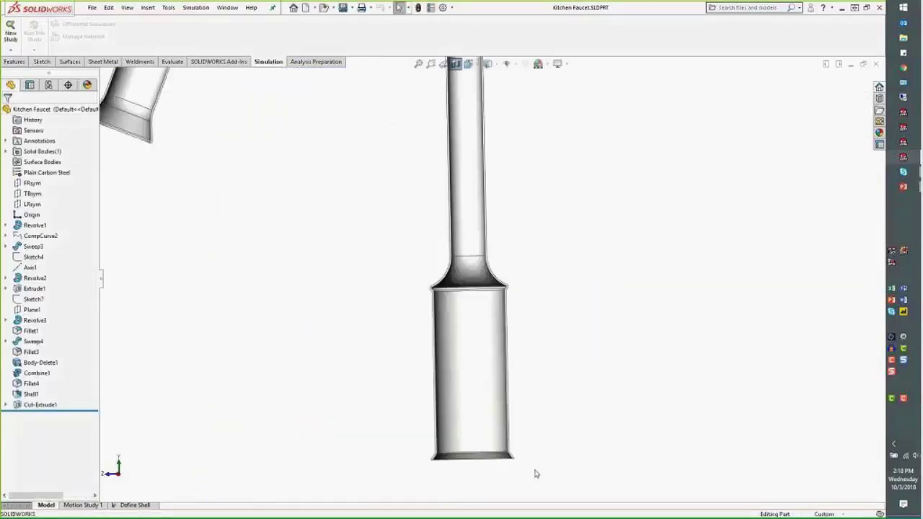
scroll(495, 430, down, 6)
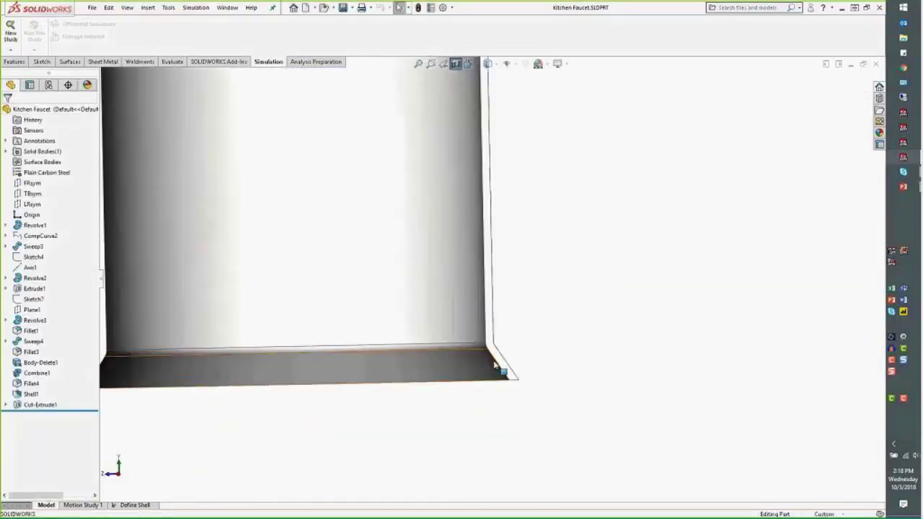
scroll(534, 286, up, 10)
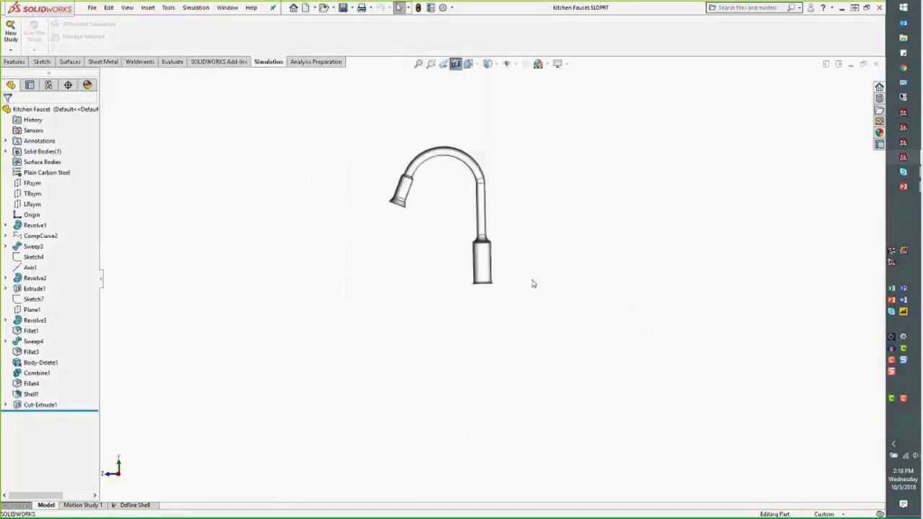
scroll(493, 183, down, 5)
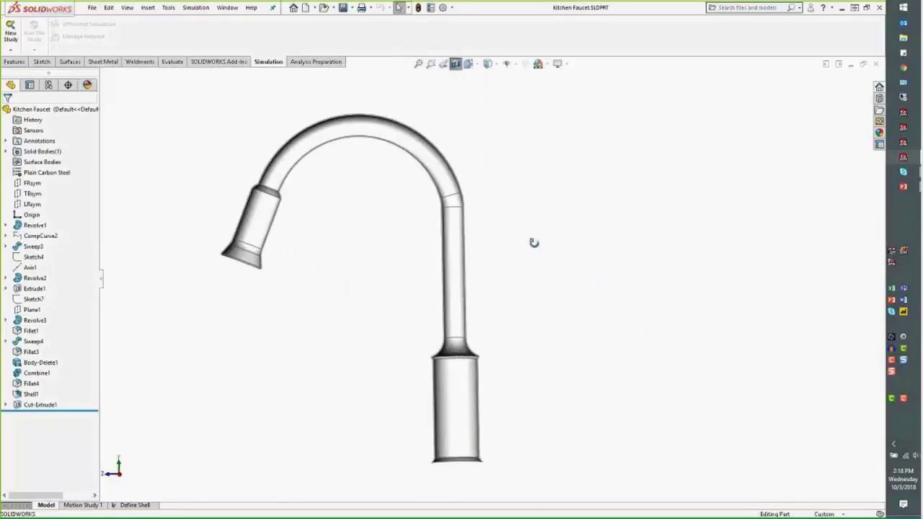
middle_drag(534, 243, 491, 140)
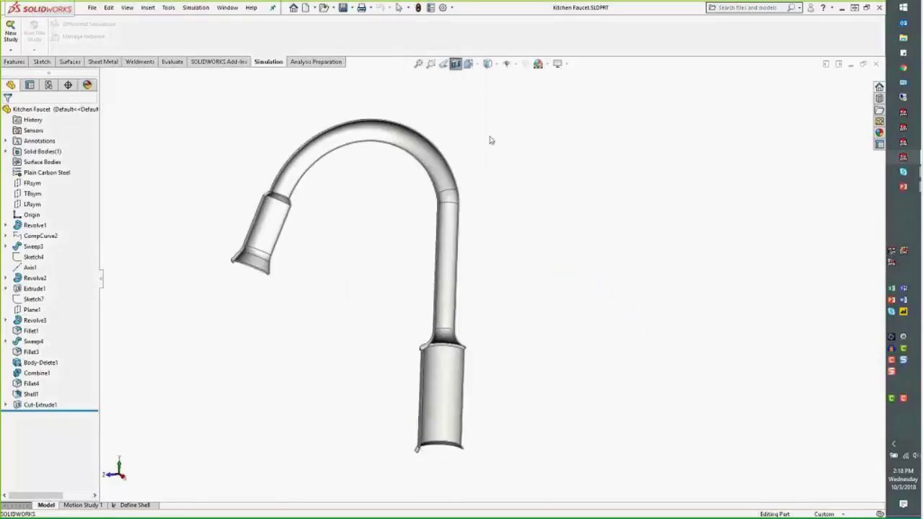
click(456, 65)
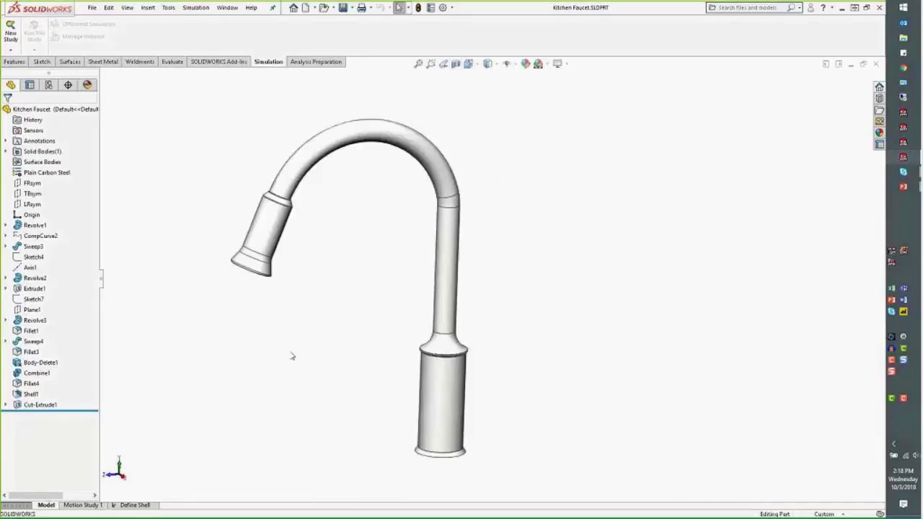
- Activate the Define Shell study, view the Shell Manager for the faucet body, and close it without defining a shell
click(144, 507)
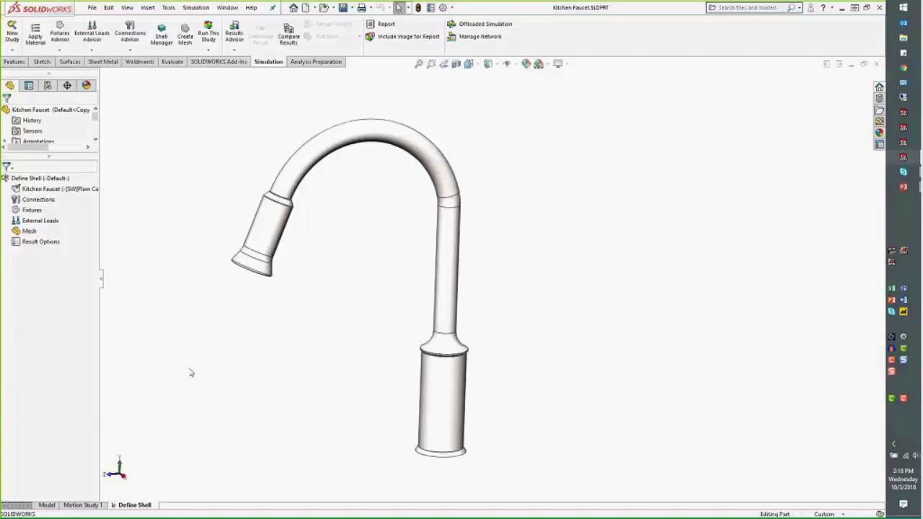
right_click(59, 189)
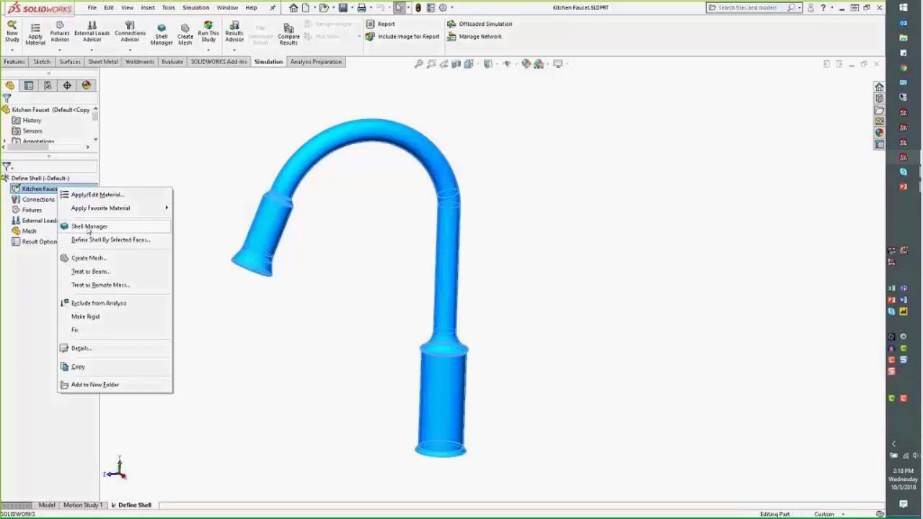
click(88, 227)
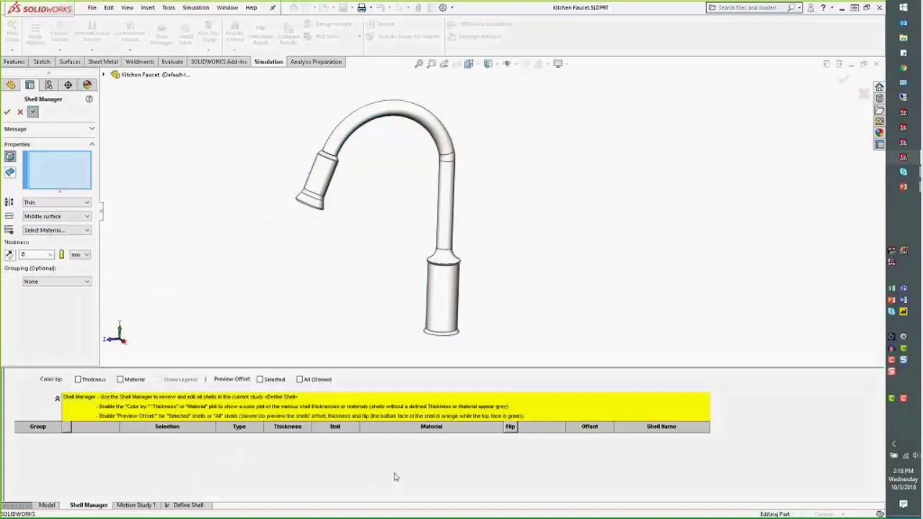
click(21, 113)
- Start a thin shell definition by selected faces for the faucet body, selecting all outer faces by tangency from the spout tip
right_click(62, 189)
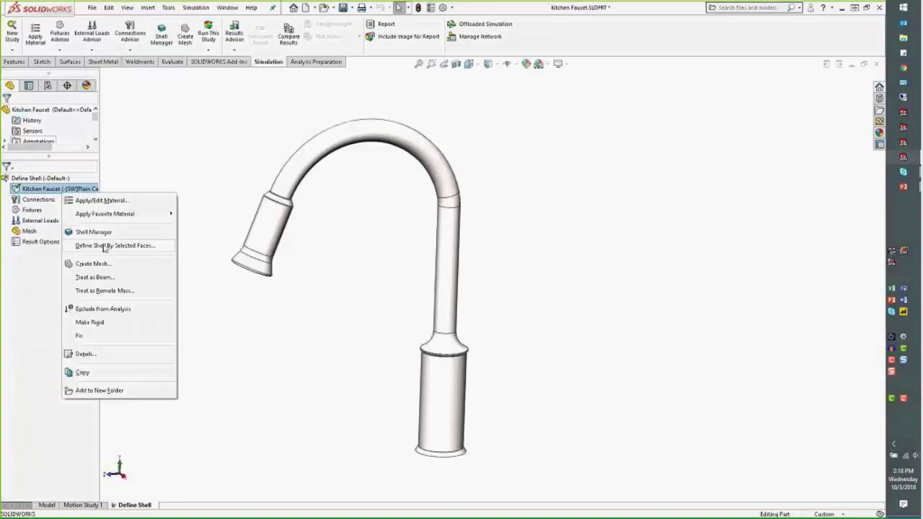
click(105, 246)
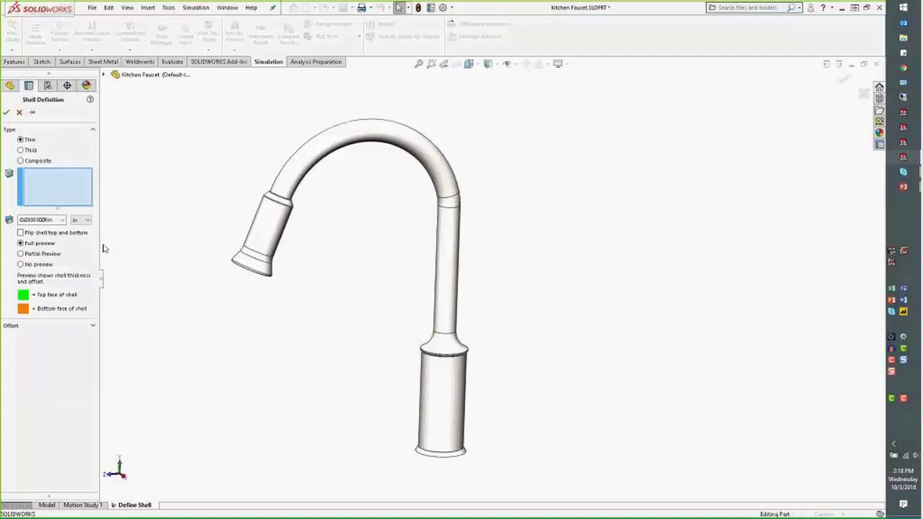
right_click(253, 268)
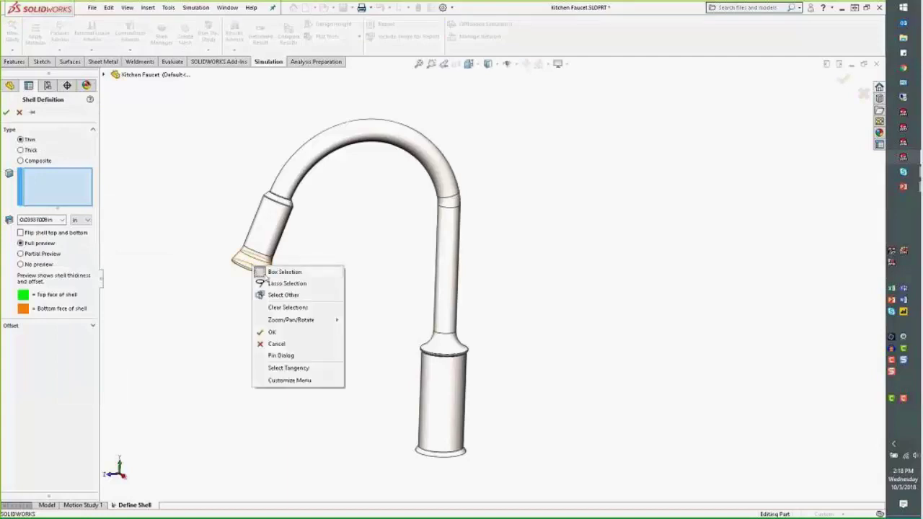
click(288, 368)
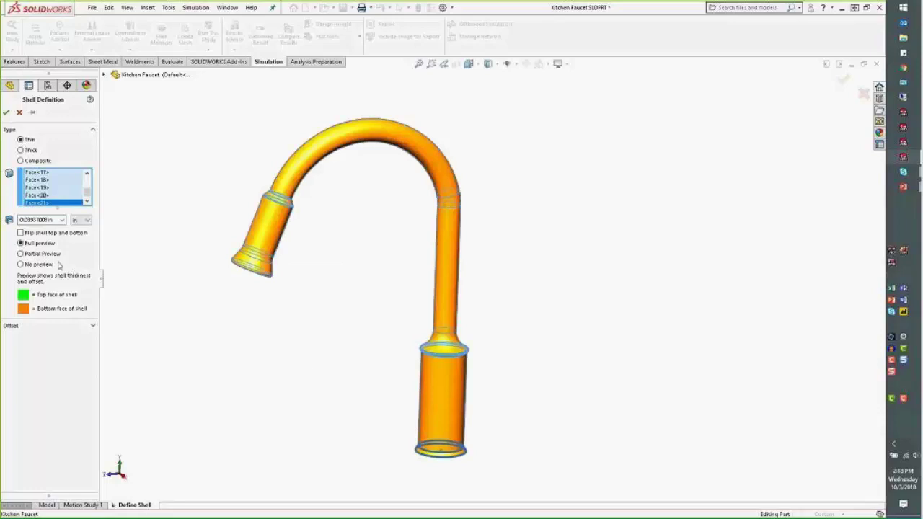
- Set the shell thickness to 0.0625 in, offset it to the bottom surface, and accept the shell definition
double_click(39, 220)
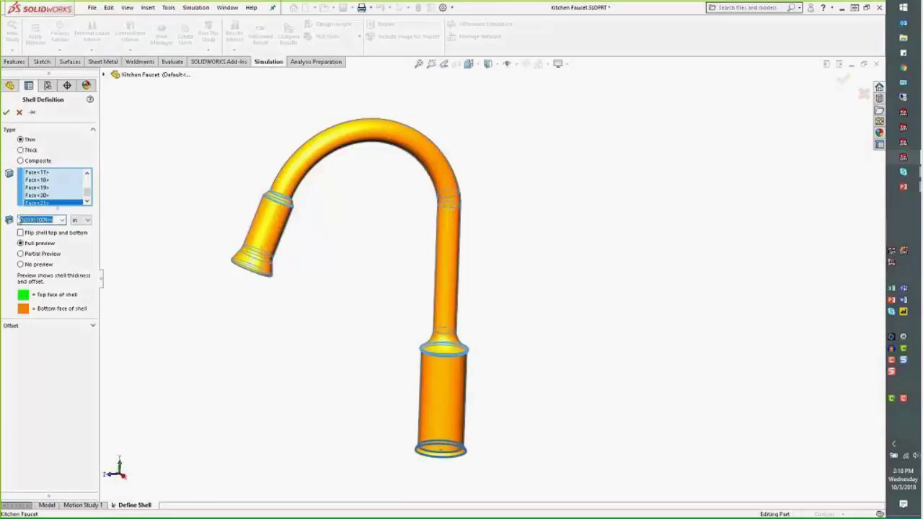
text(.0625)
click(93, 328)
middle_drag(267, 326, 325, 269)
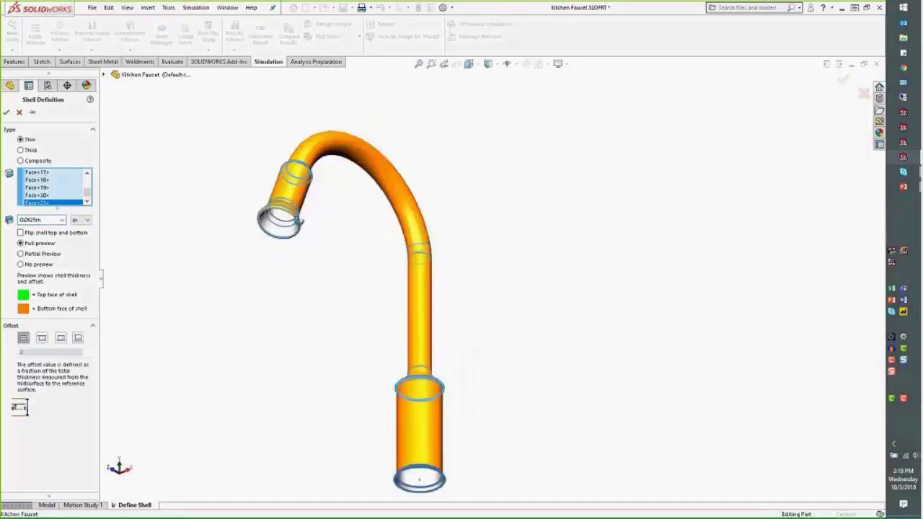
scroll(331, 271, up, 5)
scroll(331, 271, down, 5)
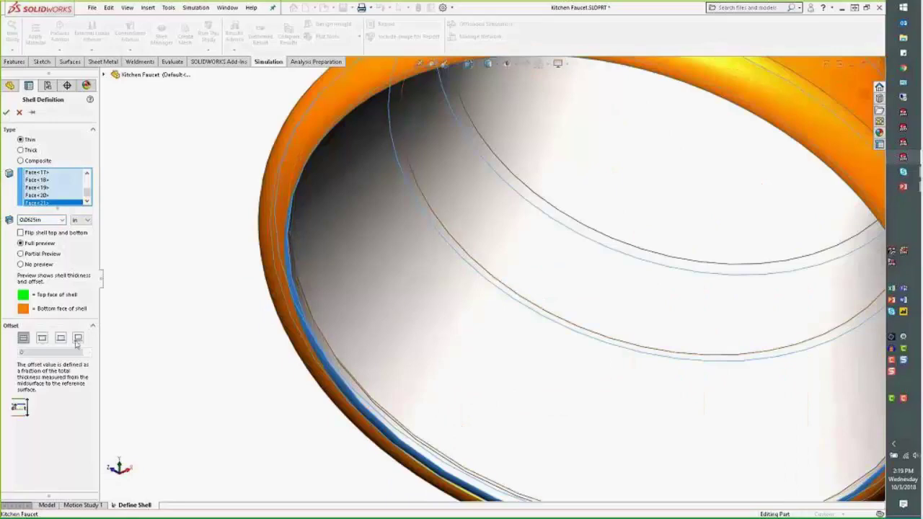
click(60, 337)
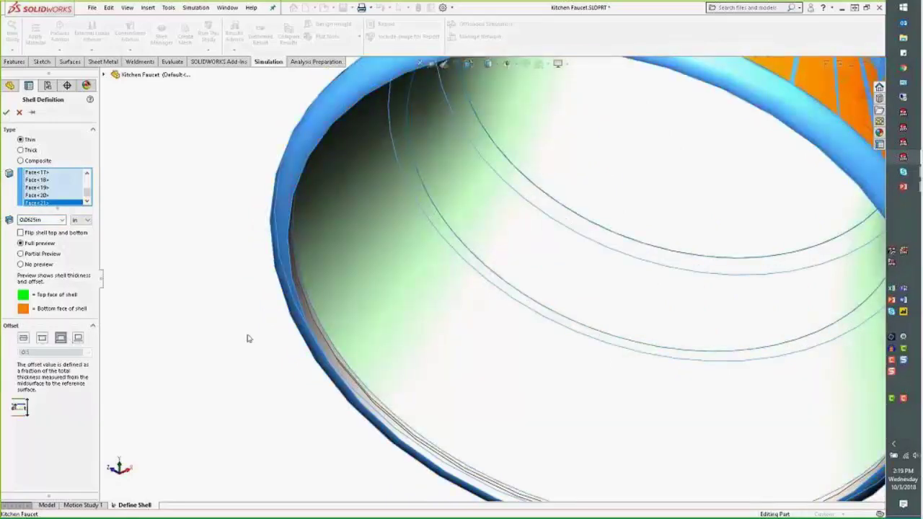
middle_drag(237, 332, 267, 358)
scroll(267, 358, up, 5)
scroll(682, 260, down, 3)
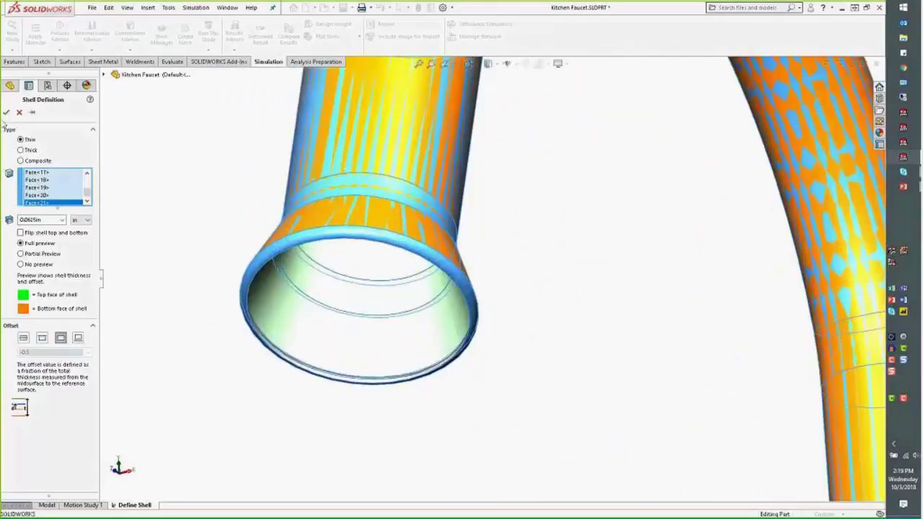
click(7, 114)
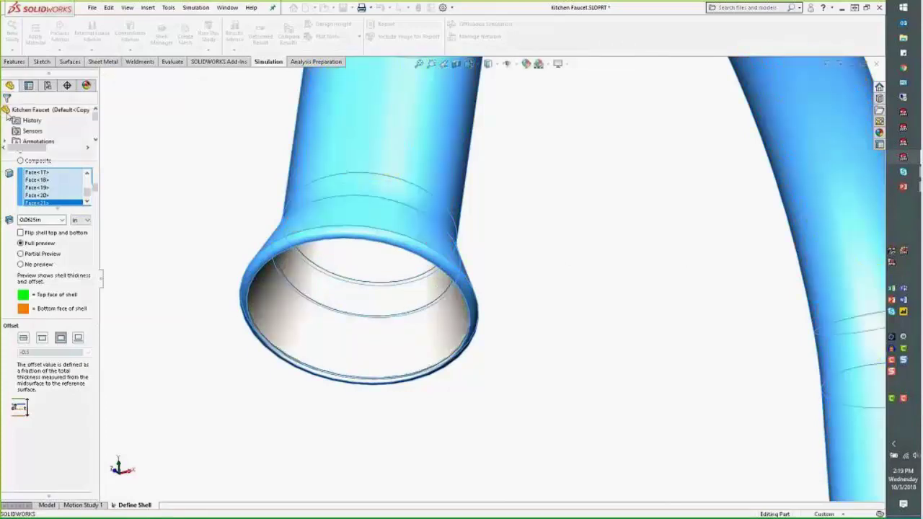
click(5, 189)
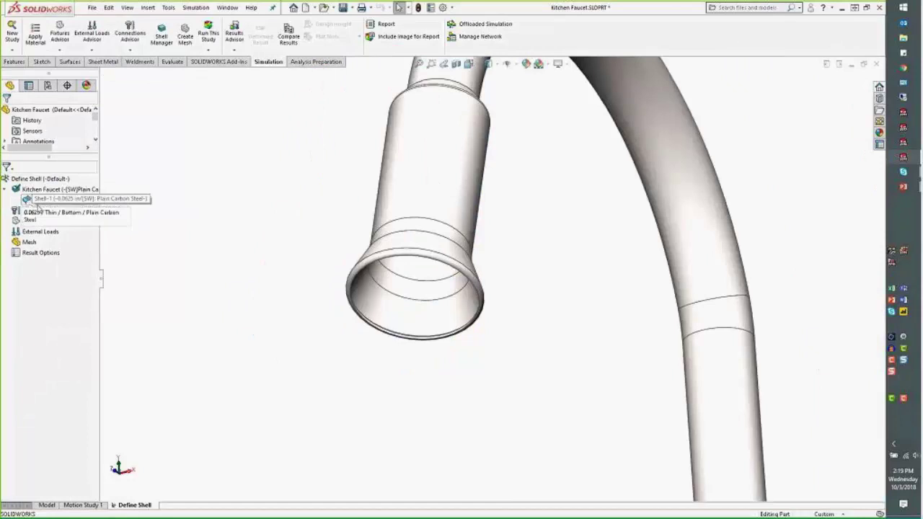
- Mesh the faucet shell in the Define Shell study with the default mesh settings
scroll(513, 256, up, 4)
scroll(514, 256, up, 2)
middle_drag(513, 256, 613, 410)
scroll(566, 395, down, 2)
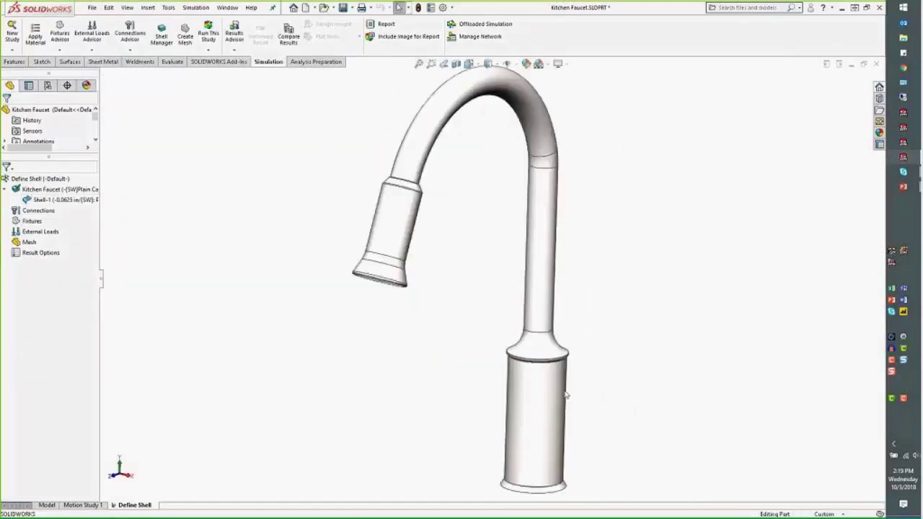
right_click(31, 242)
click(62, 280)
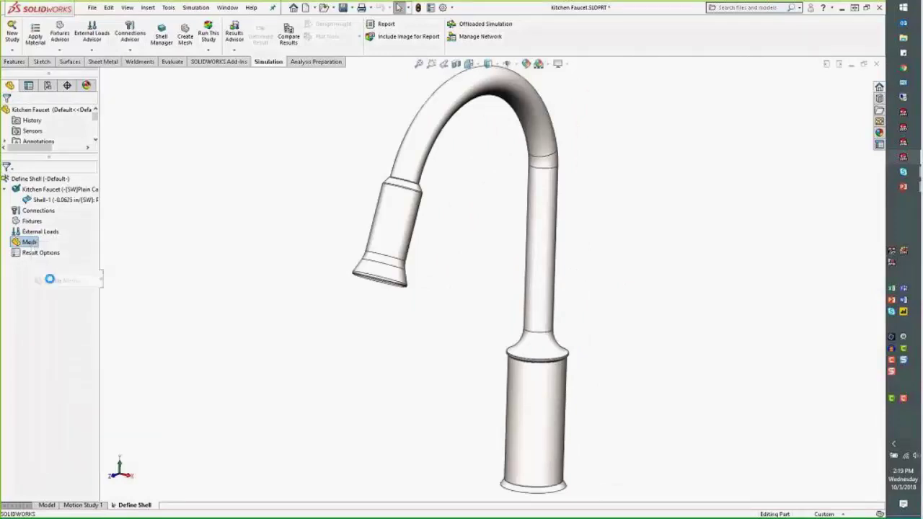
click(6, 113)
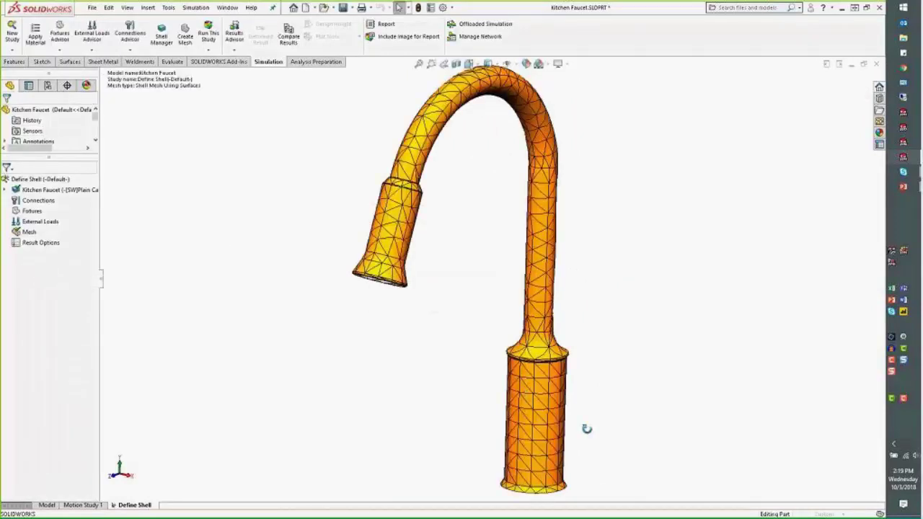
- Examine the shell mesh's inner and outer faces at the faucet's open base and the elements along its whole length
middle_drag(587, 428, 567, 311)
scroll(556, 433, down, 10)
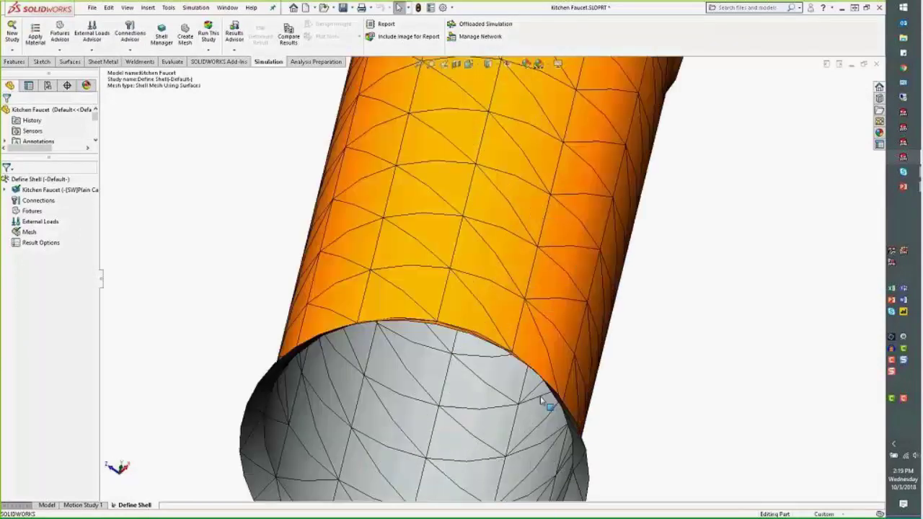
scroll(541, 401, up, 10)
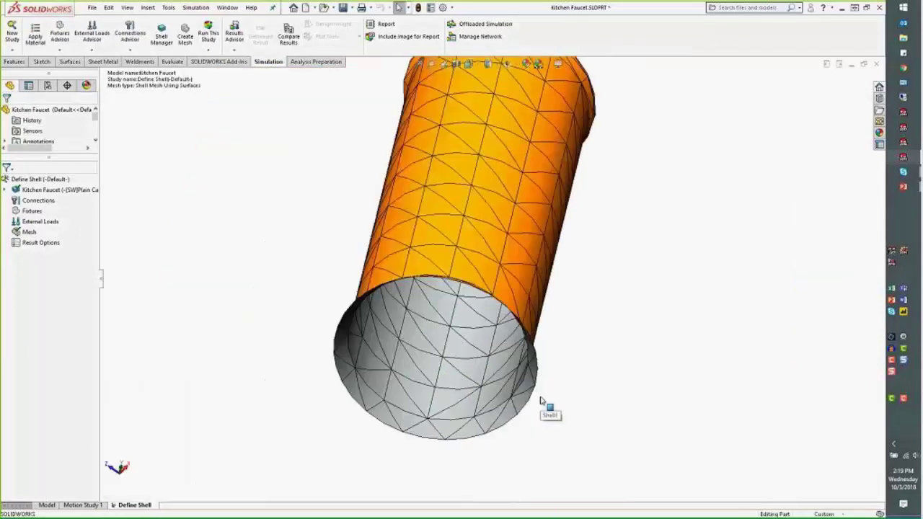
middle_drag(532, 284, 474, 279)
scroll(515, 129, down, 5)
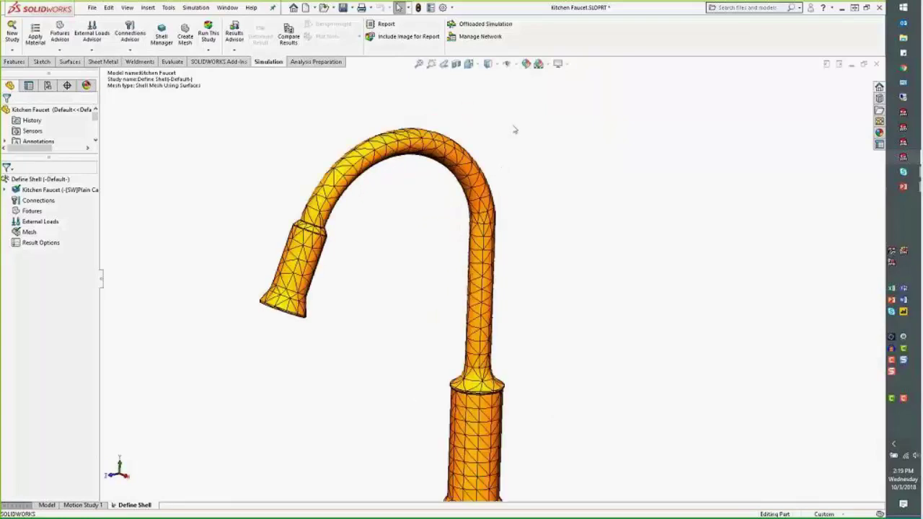
scroll(454, 319, up, 3)
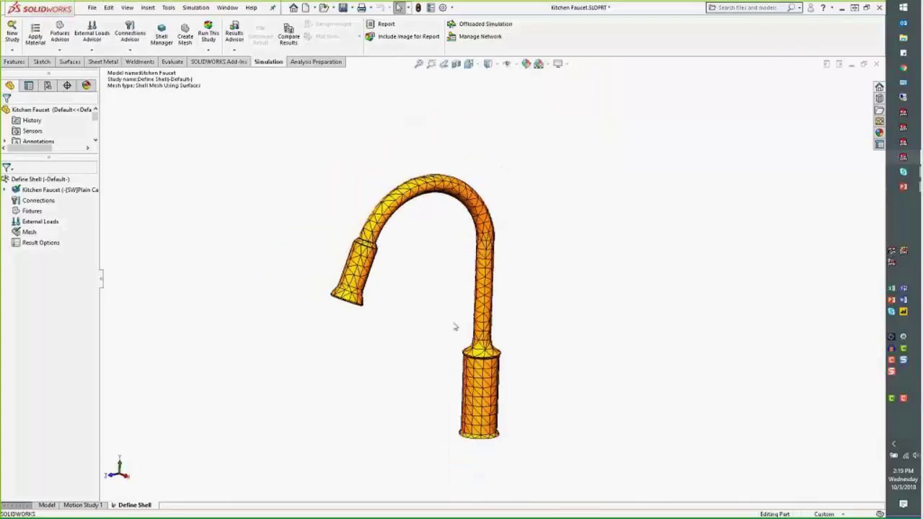
scroll(454, 321, down, 2)
mouse_move(418, 283)
middle_down()
mouse_move(414, 256)
mouse_move(415, 276)
middle_up()
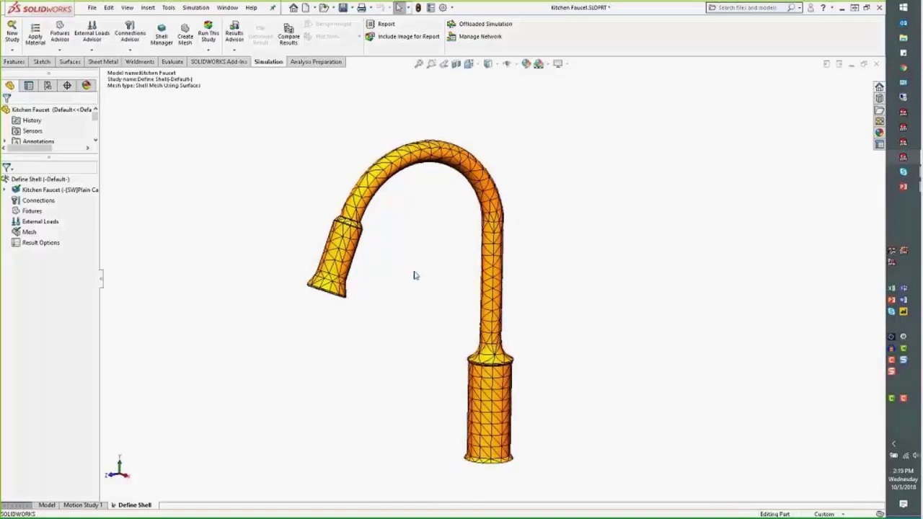
- Close the Kitchen Faucet part and show the overview of all open windows
click(877, 63)
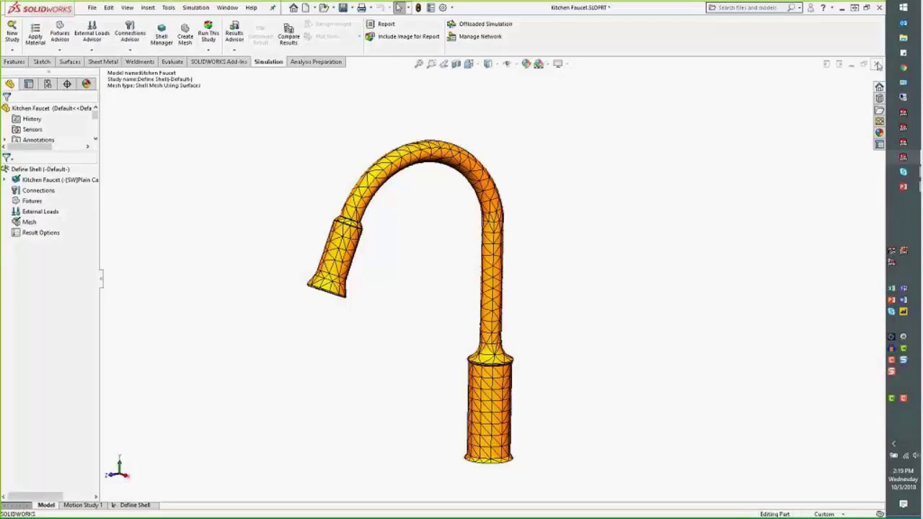
key(super+Tab)
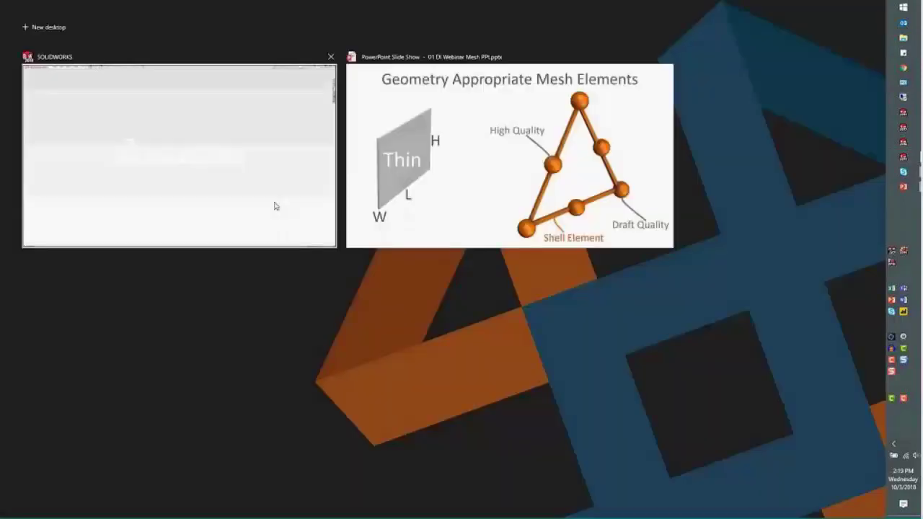
- Switch to the PowerPoint slide show and advance to the beam part of the mesh elements slides
click(487, 224)
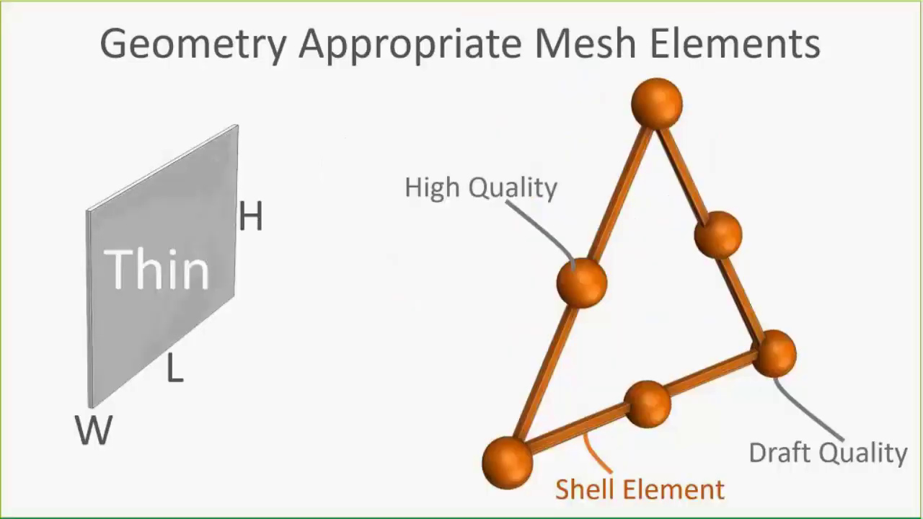
key(Right)
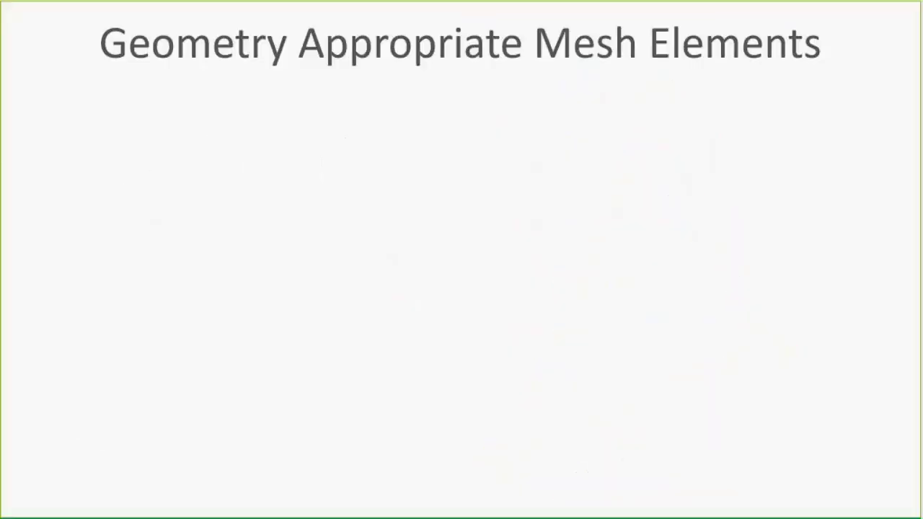
key(Right)
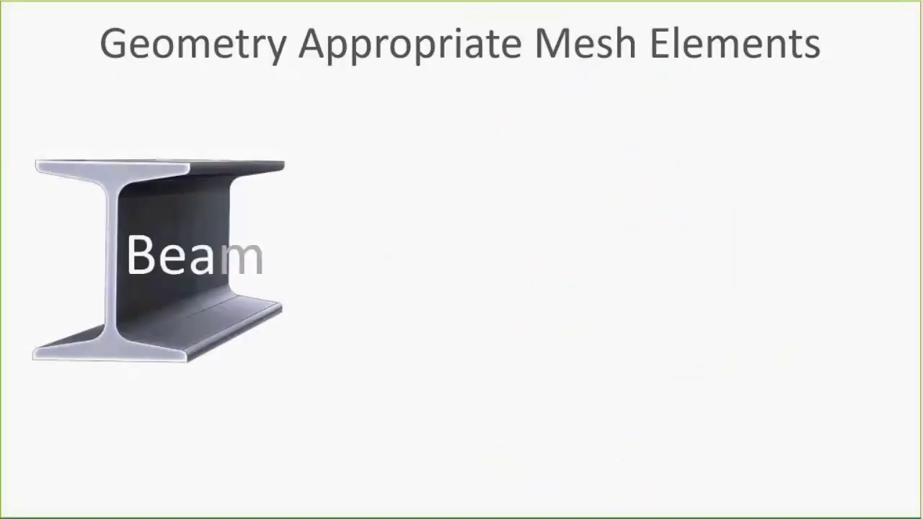
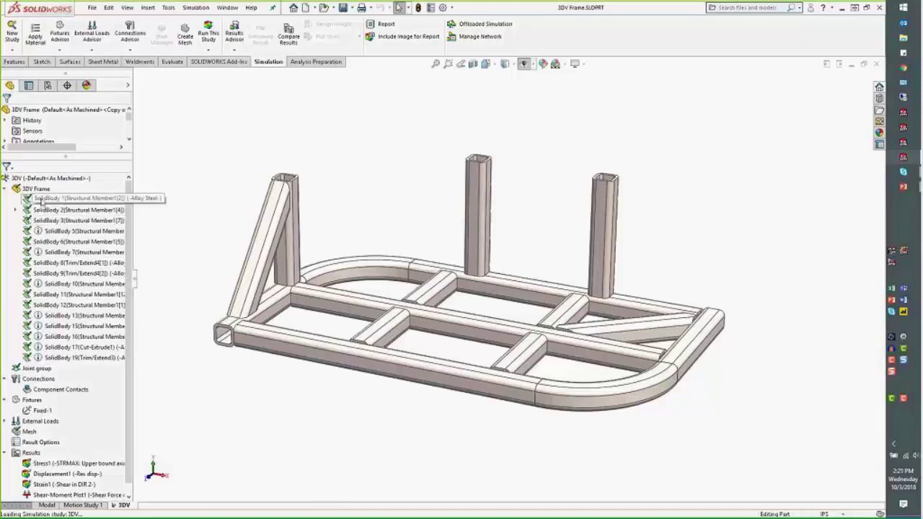
- Recalculate the joints of all beams in the 3DV study's joint group, display their neutral axes, and accept the joints
mouse_move(32, 254)
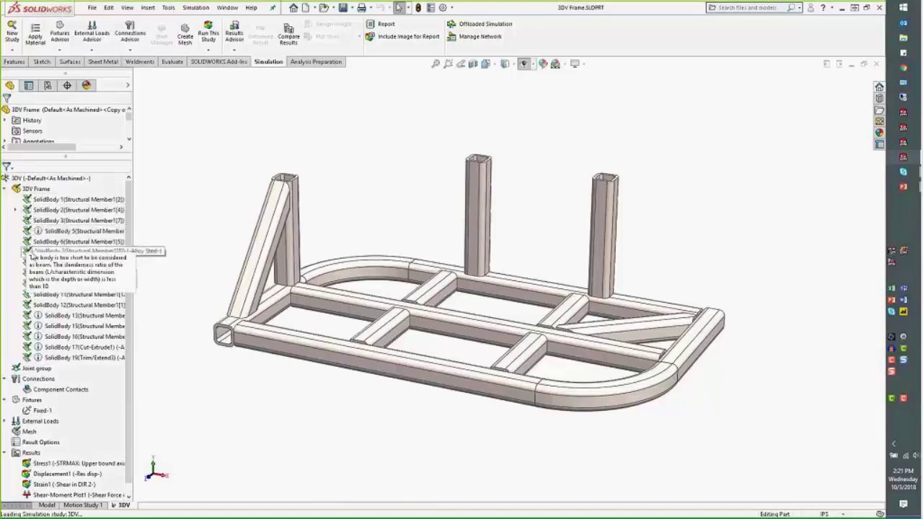
right_click(46, 371)
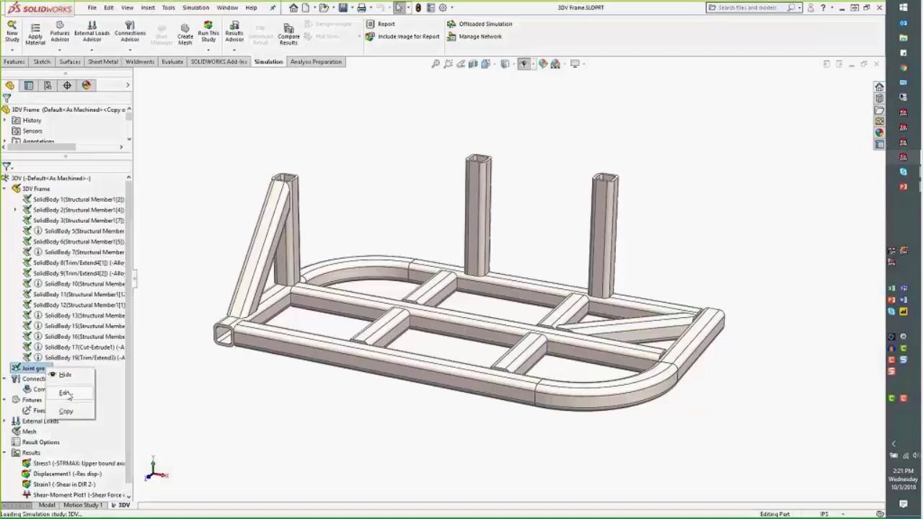
click(65, 393)
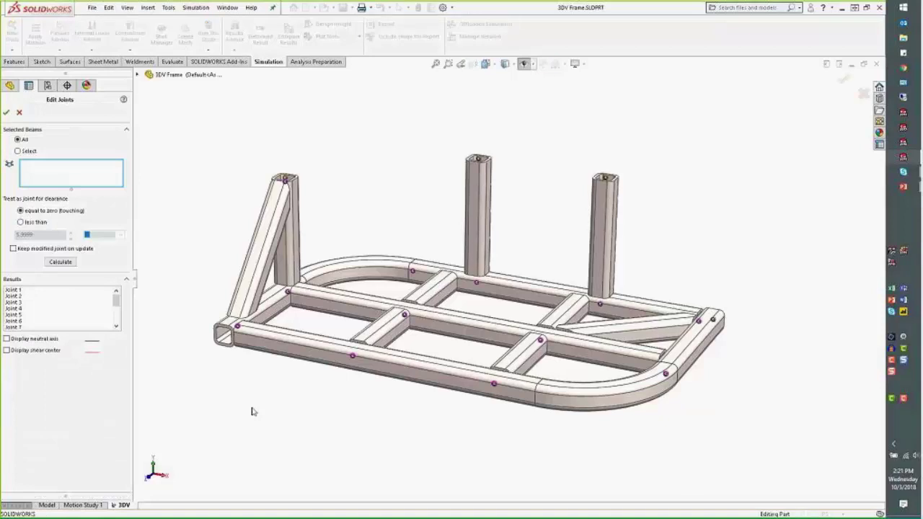
click(60, 262)
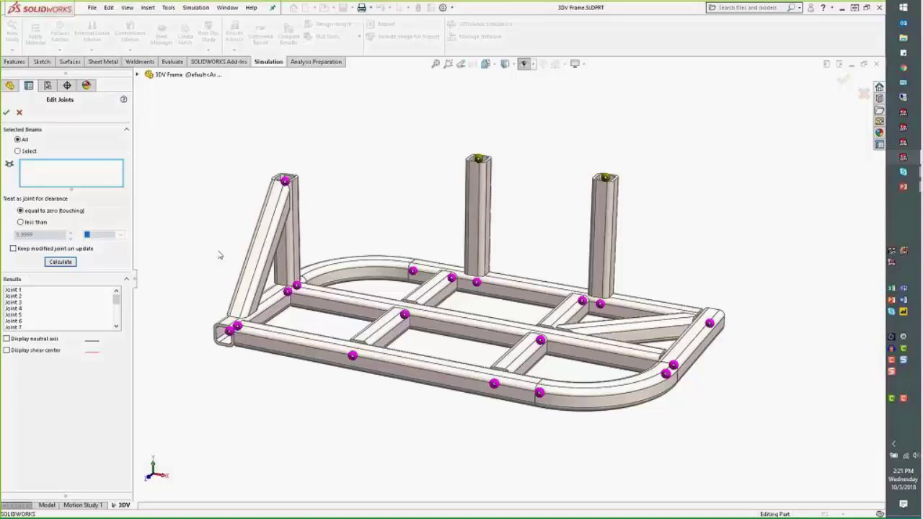
click(6, 338)
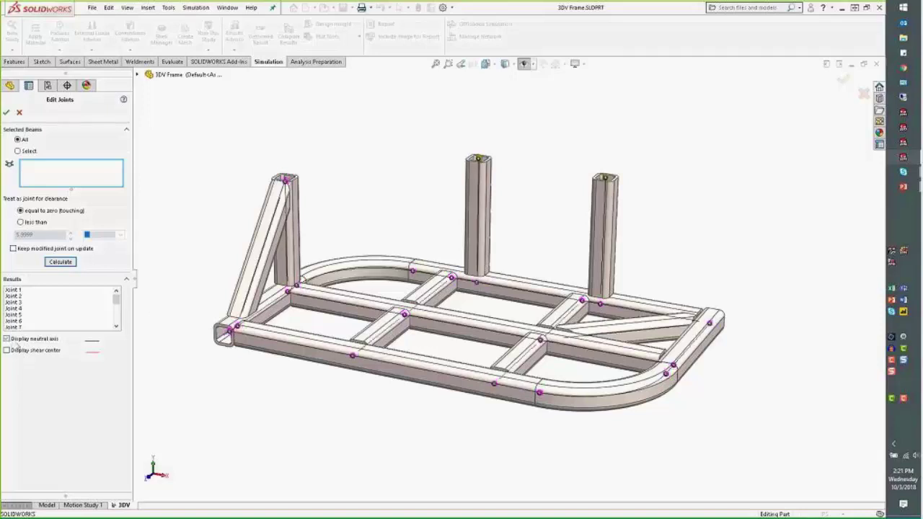
scroll(228, 338, down, 5)
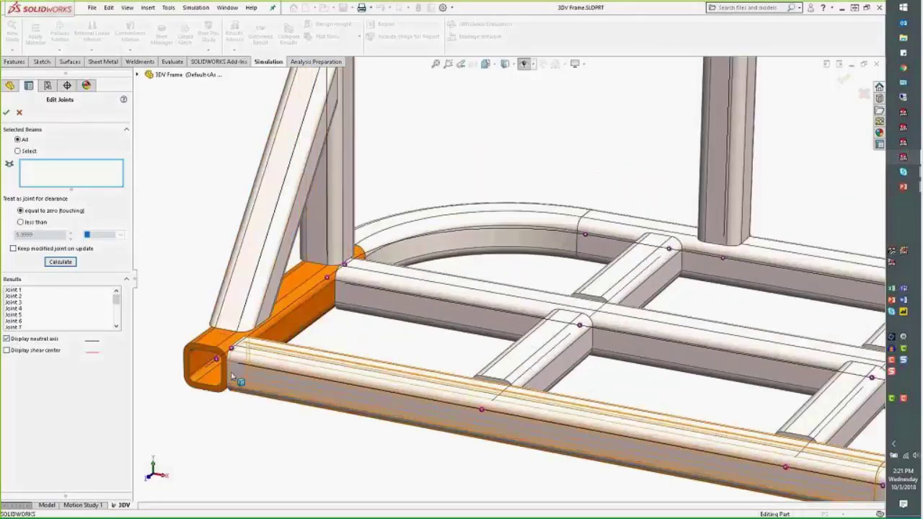
scroll(232, 375, down, 4)
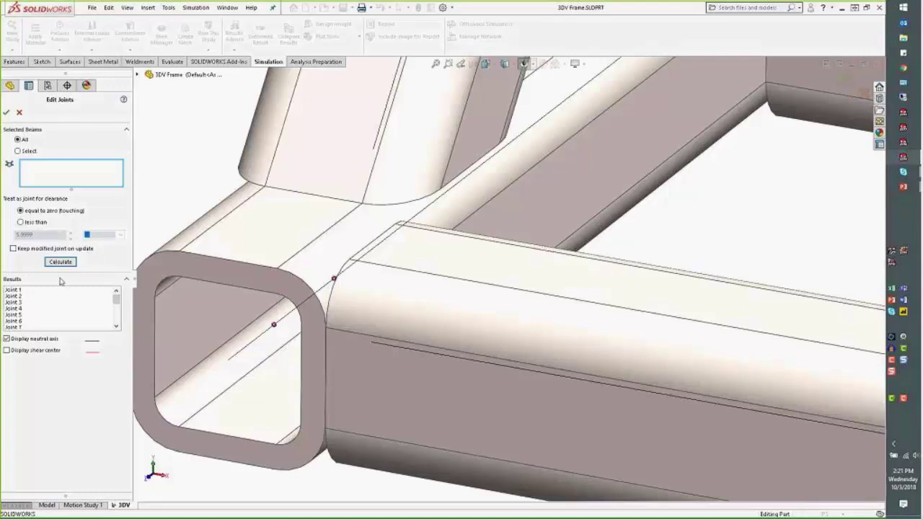
click(6, 116)
- Recalculate the joint group once more, examine the joint at the free end of the middle upright, and leave joint editing without accepting
right_click(45, 370)
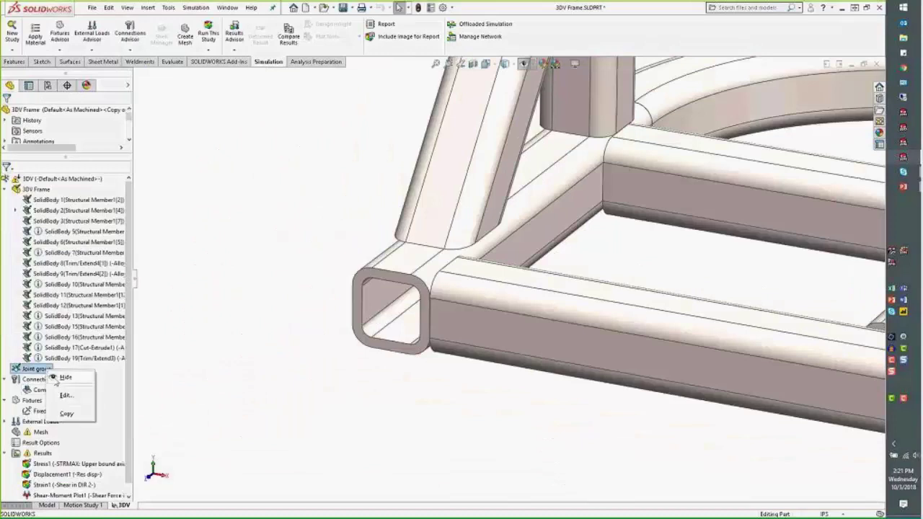
click(577, 350)
scroll(577, 350, down, 10)
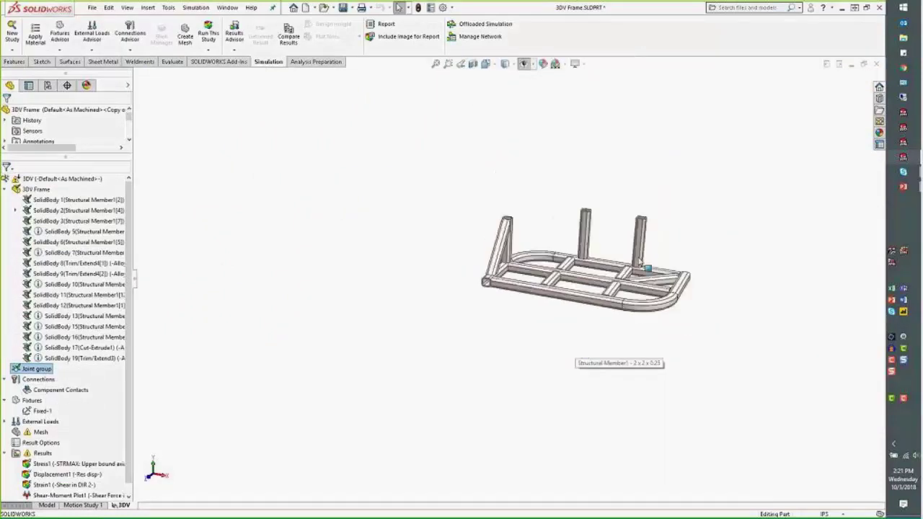
key(f)
mouse_move(40, 337)
right_click(36, 370)
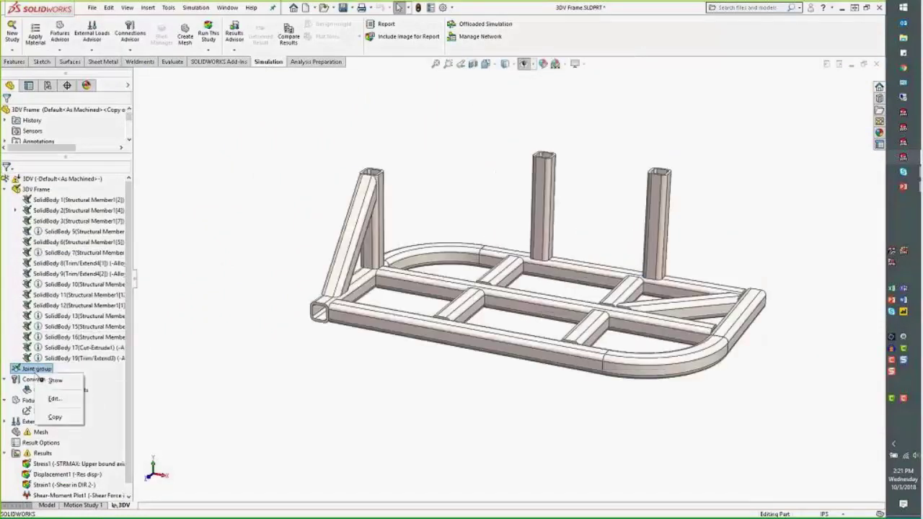
right_click(49, 373)
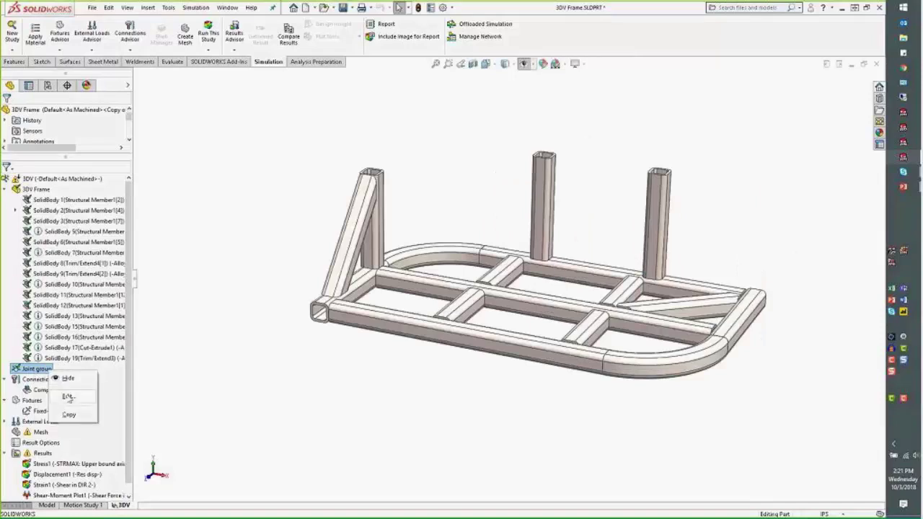
click(70, 397)
click(69, 263)
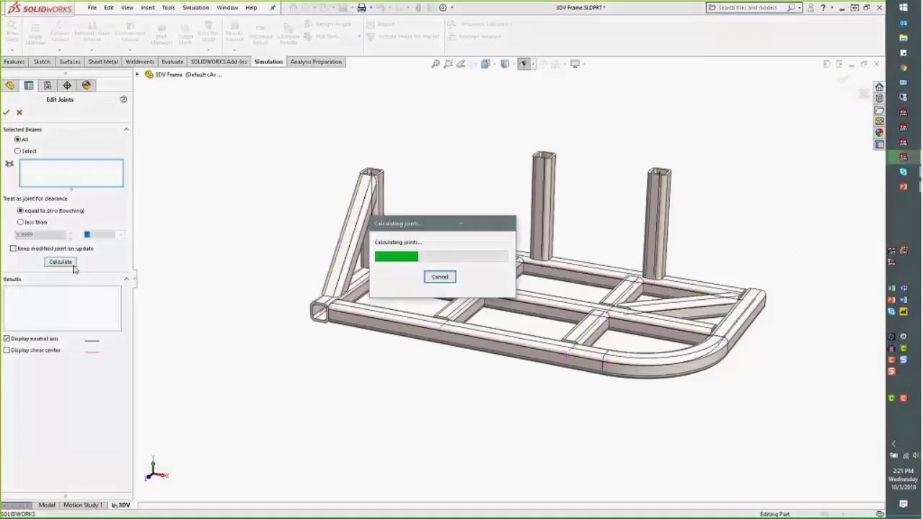
scroll(567, 324, up, 3)
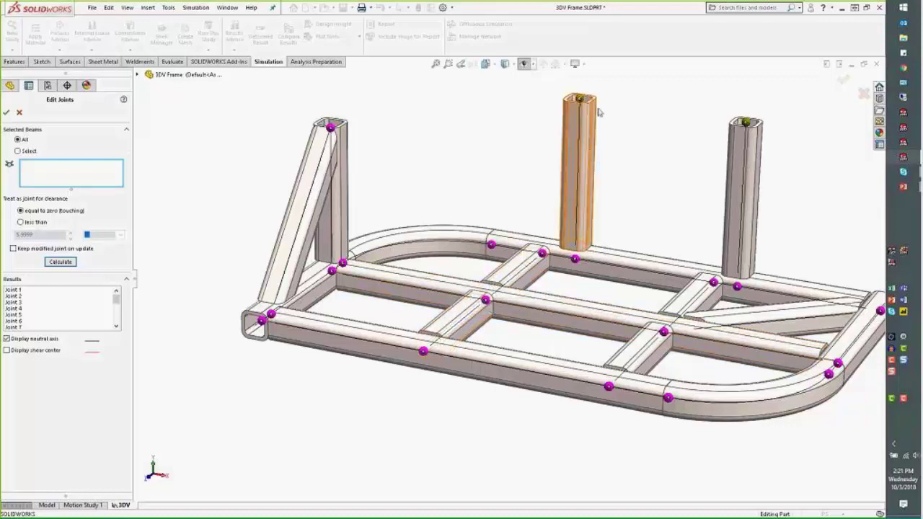
scroll(571, 105, down, 4)
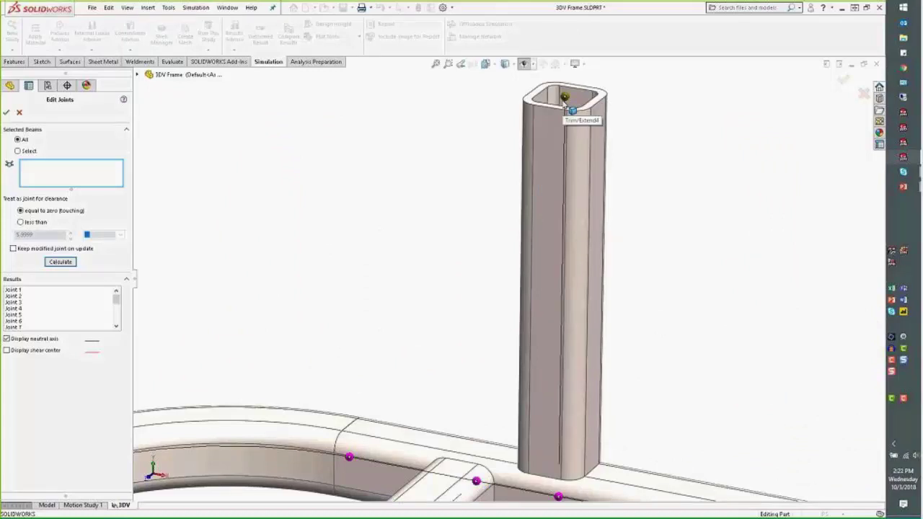
click(19, 112)
key(f)
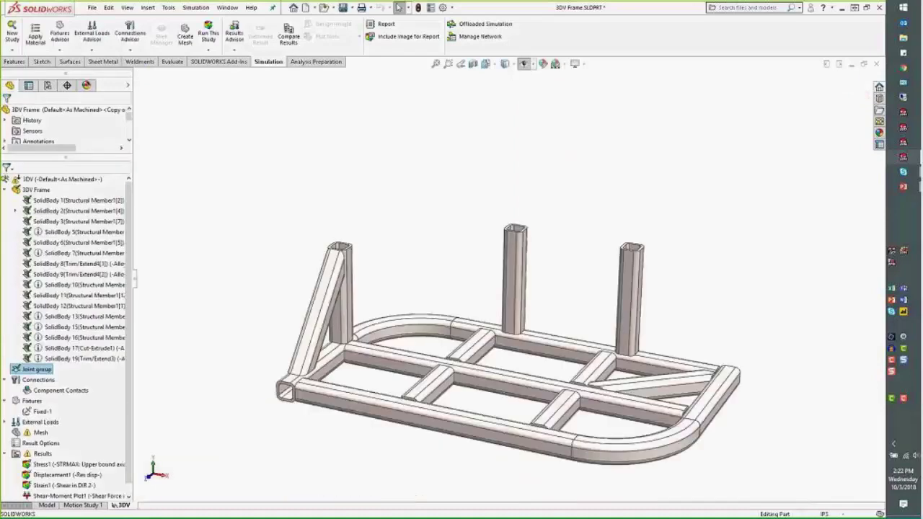
- Open the beam definition of SolidBody 3, the frame's long central member, and examine the joint at its End 2
scroll(577, 379, down, 3)
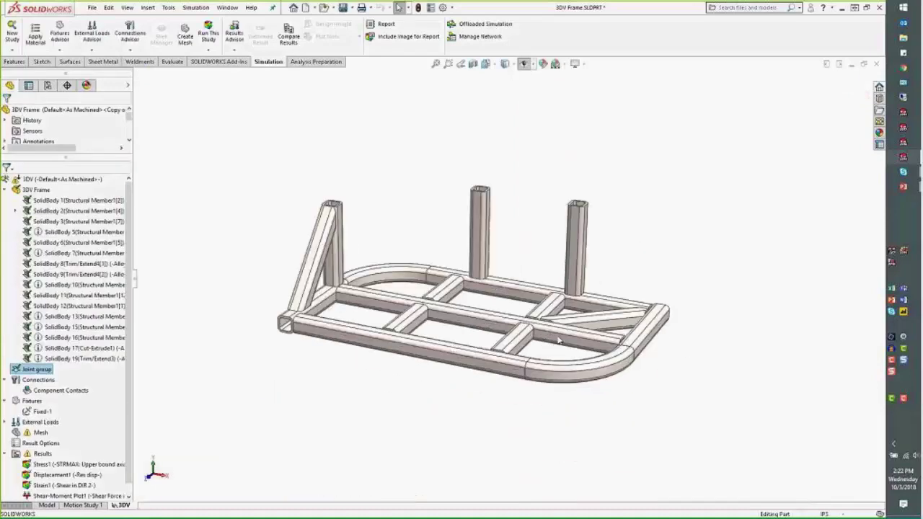
right_click(75, 223)
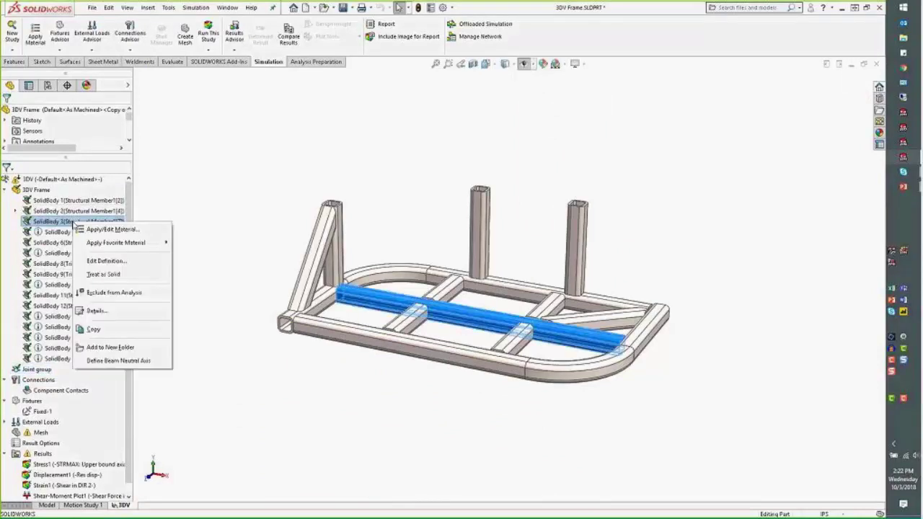
click(106, 261)
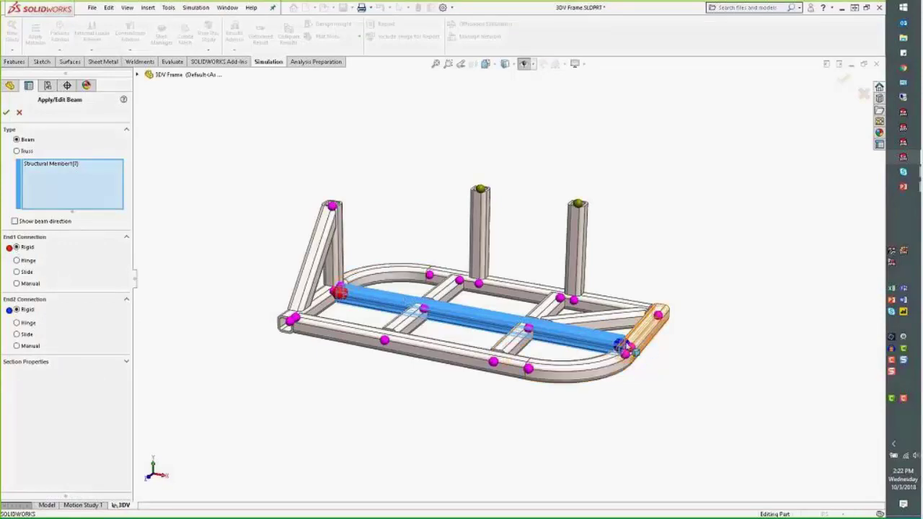
scroll(642, 347, down, 5)
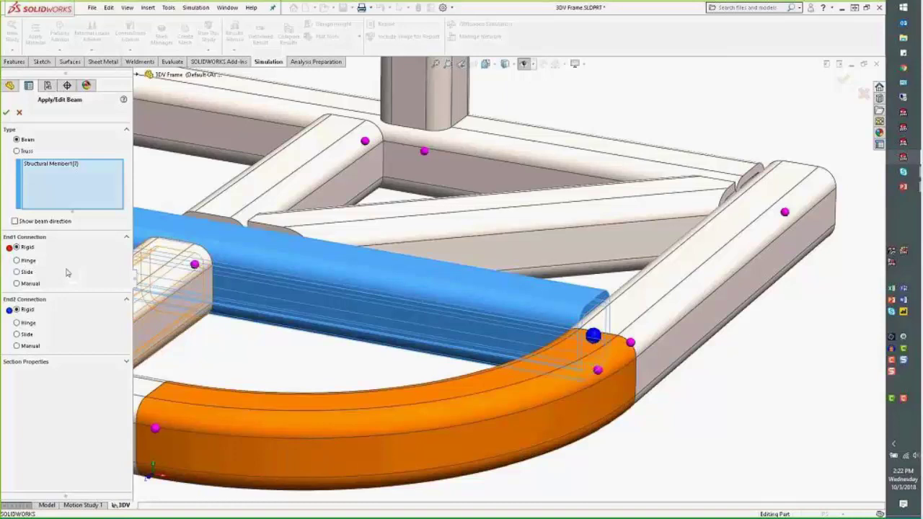
- Try the Hinge, Slide and Manual connections on the central beam's End 1, restore Rigid, and accept the beam definition
click(29, 262)
click(28, 273)
click(33, 284)
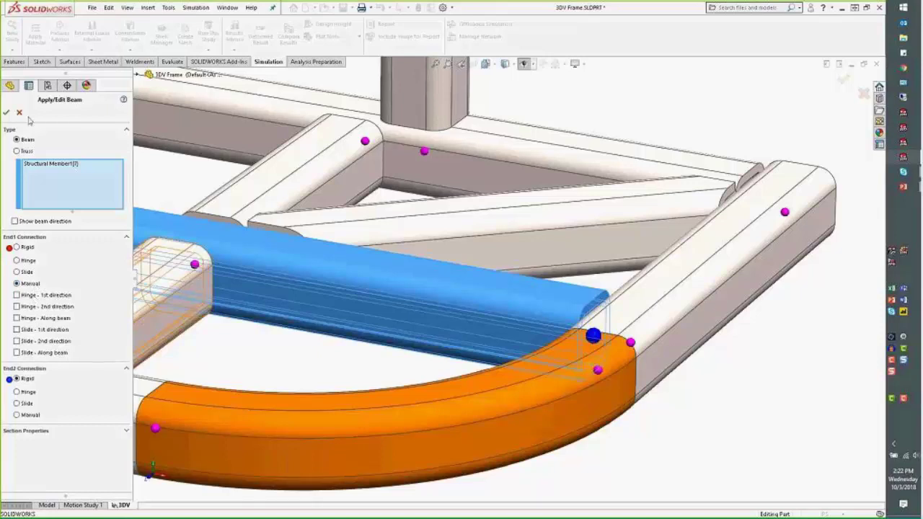
click(27, 248)
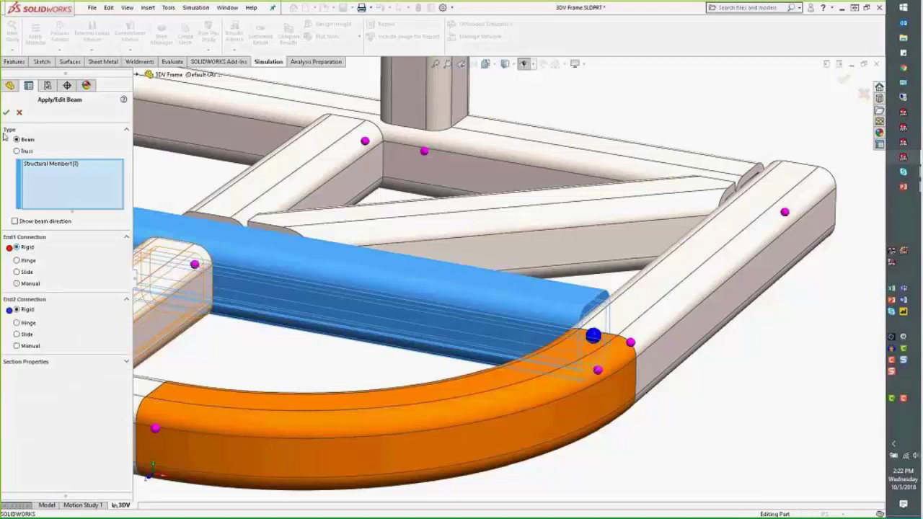
key(Return)
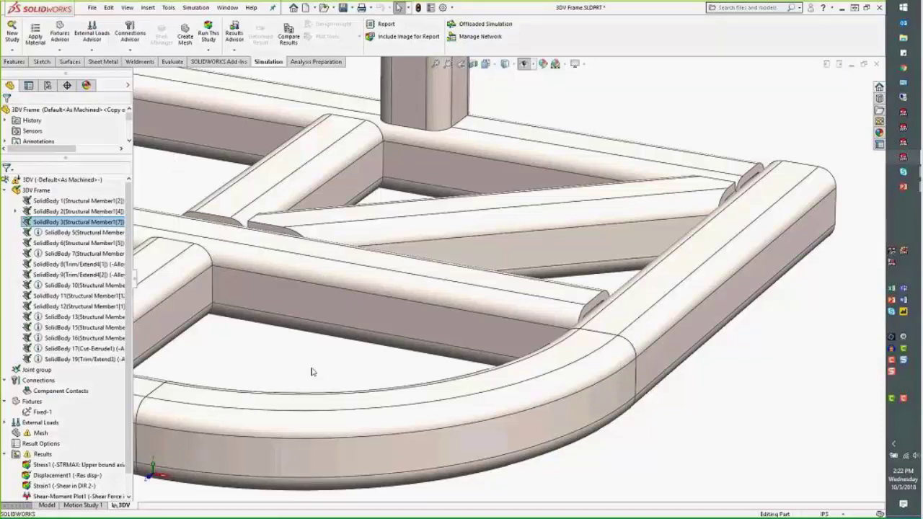
- Collapse the 3DV Frame body list in the study and open the Fixed-1 fixture's definition
scroll(316, 357, up, 5)
scroll(332, 231, down, 2)
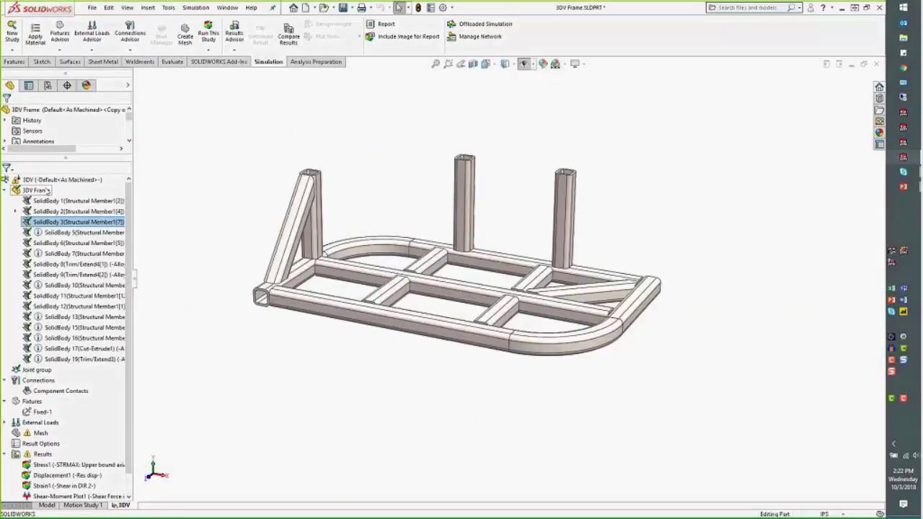
click(6, 190)
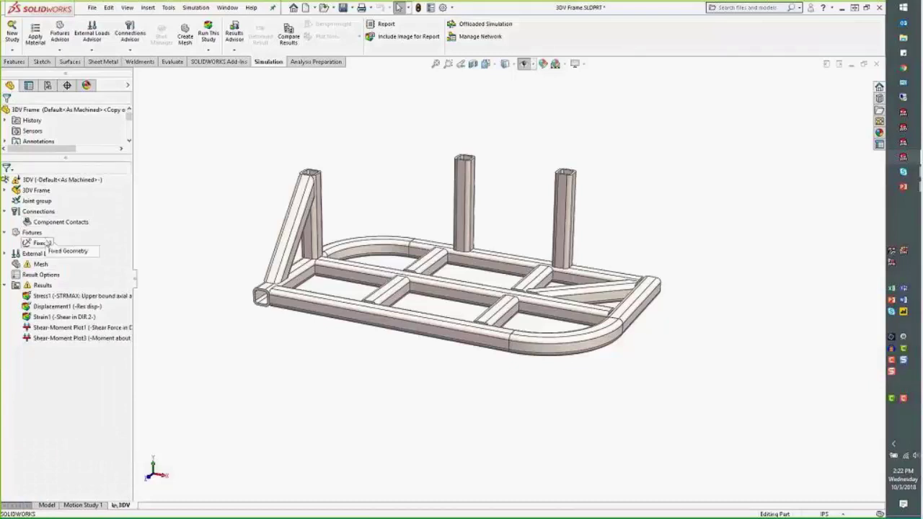
right_click(46, 243)
click(76, 247)
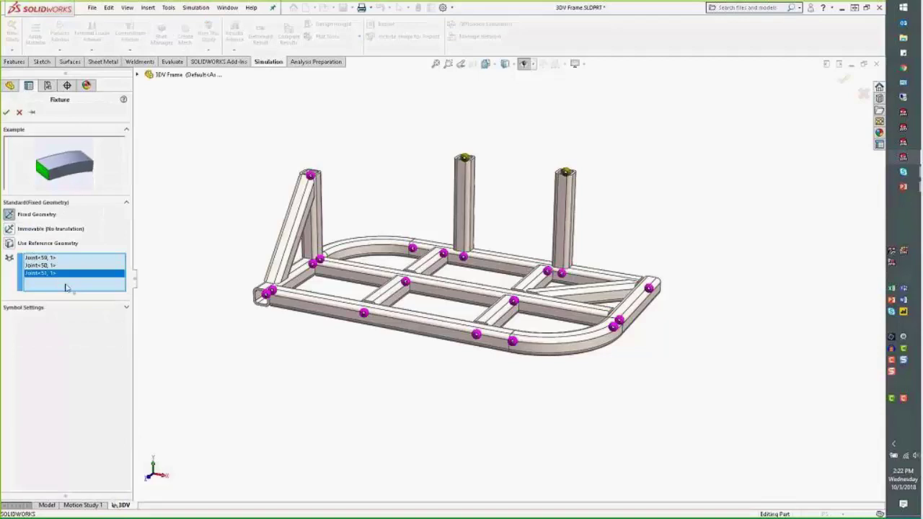
- Examine the three joints held by the Fixed-1 fixture one by one and close the fixture definition
scroll(417, 197, down, 2)
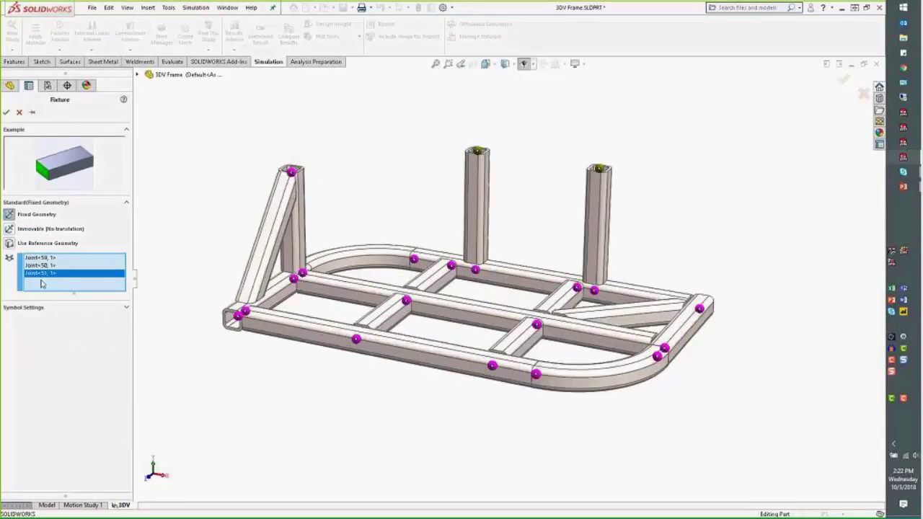
click(40, 266)
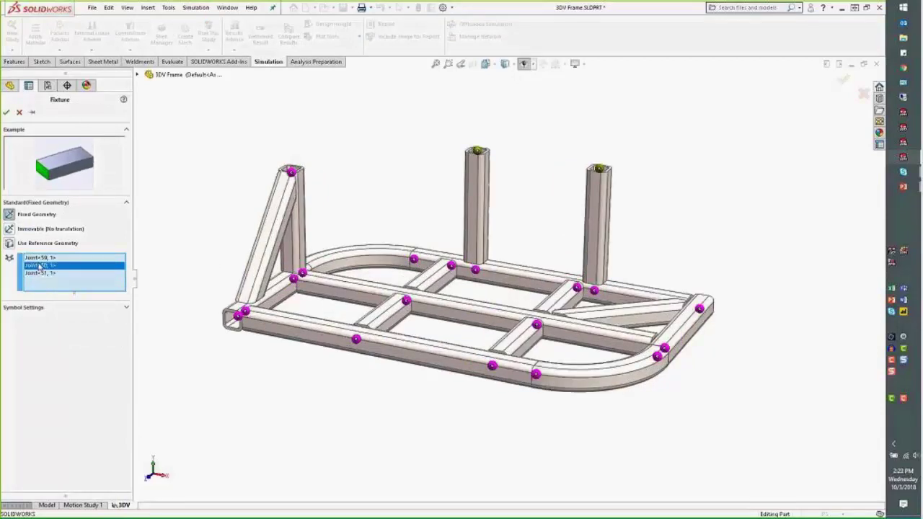
click(40, 257)
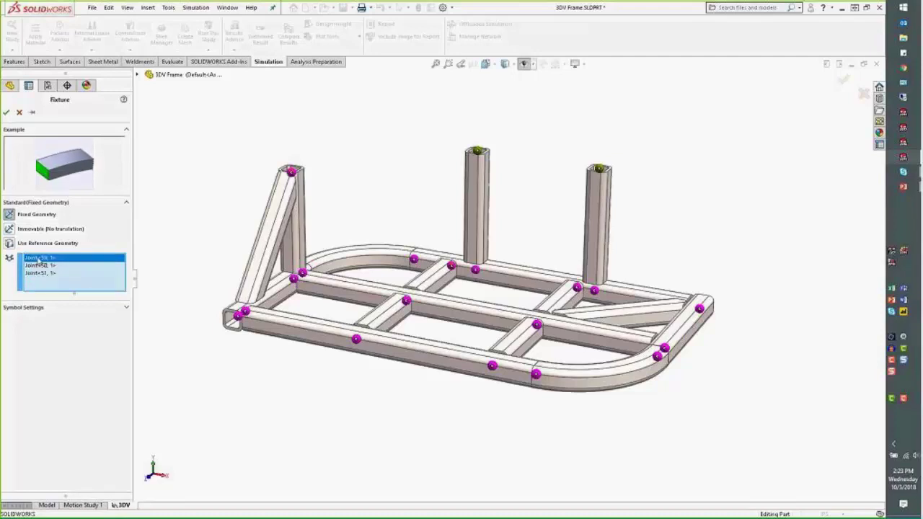
click(41, 272)
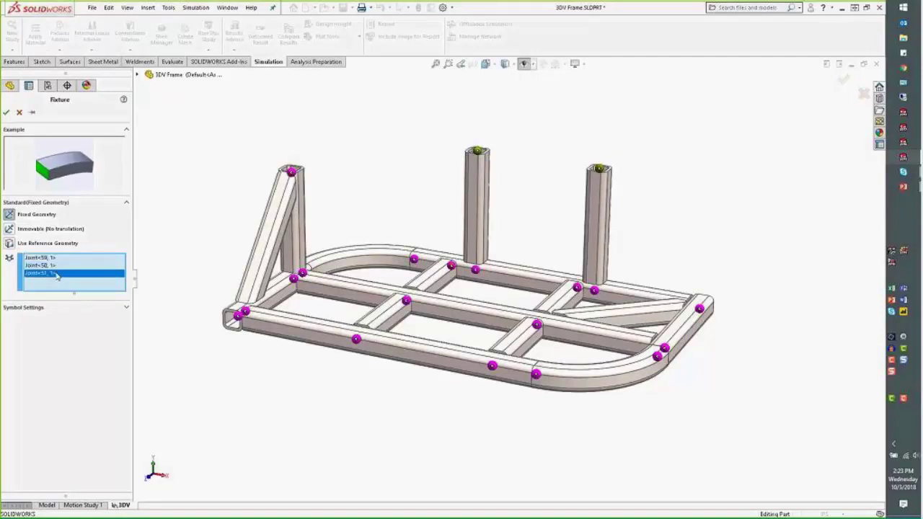
scroll(450, 156, down, 3)
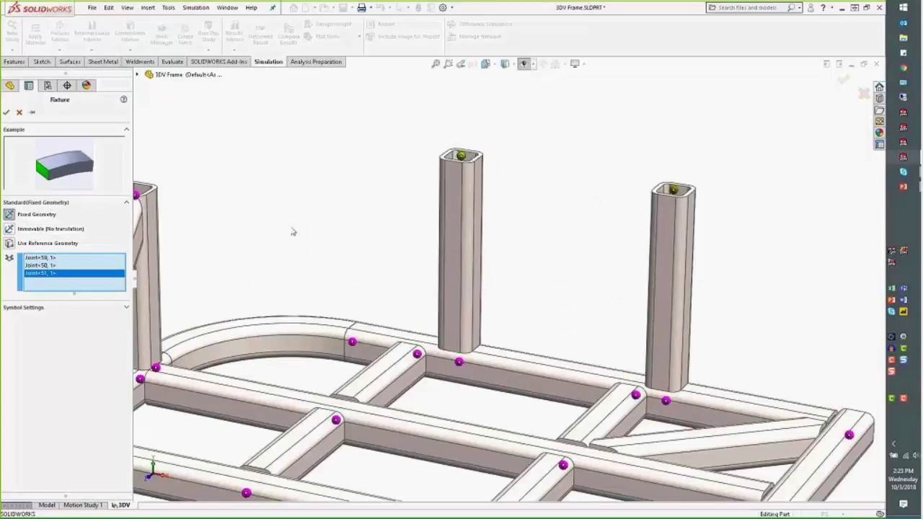
scroll(311, 218, up, 5)
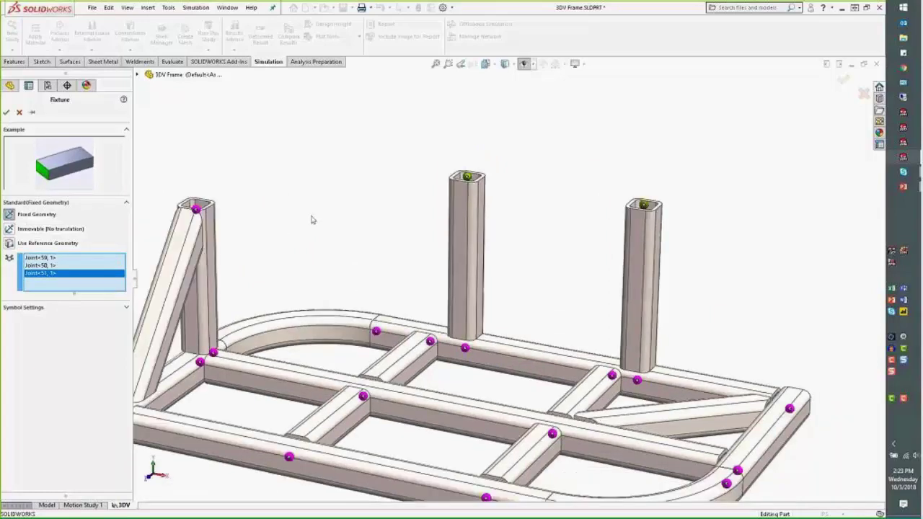
click(6, 111)
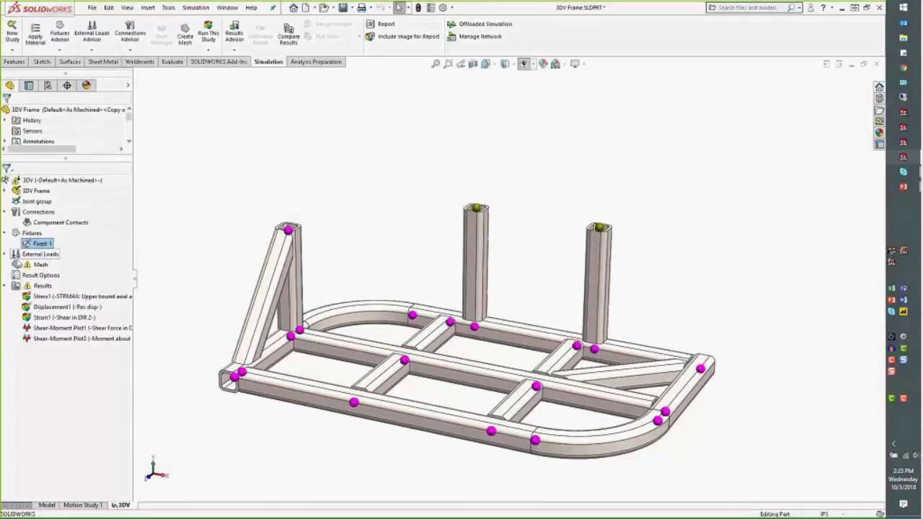
- Open the definition of Force-1 under External Loads, review the load on the frame's long side member, and leave without changes
click(5, 255)
click(65, 265)
right_click(72, 265)
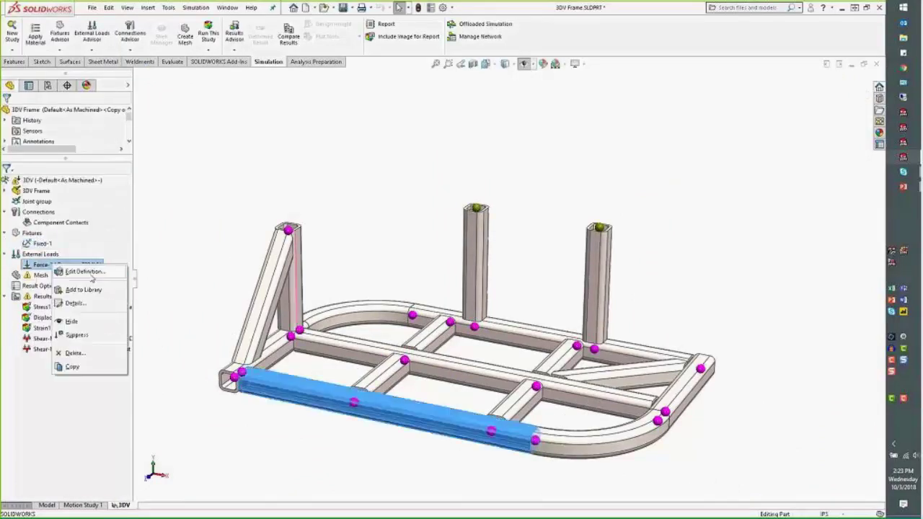
click(137, 273)
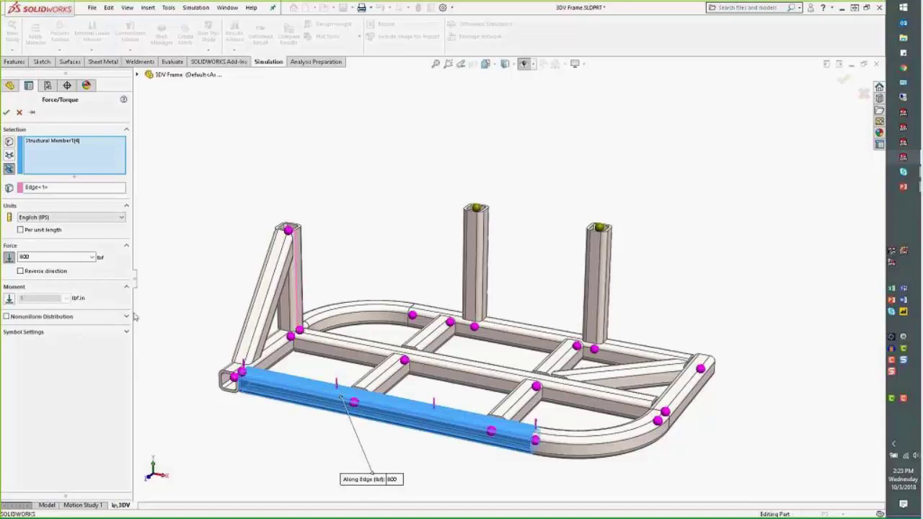
click(20, 114)
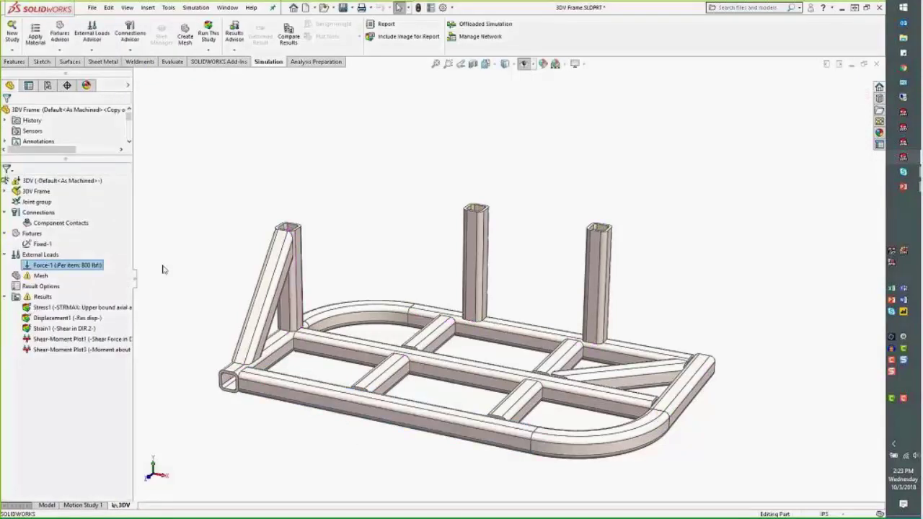
- Create the beam mesh for the frame, render its true beam profile, and collapse the 3DV Frame body list
right_click(38, 276)
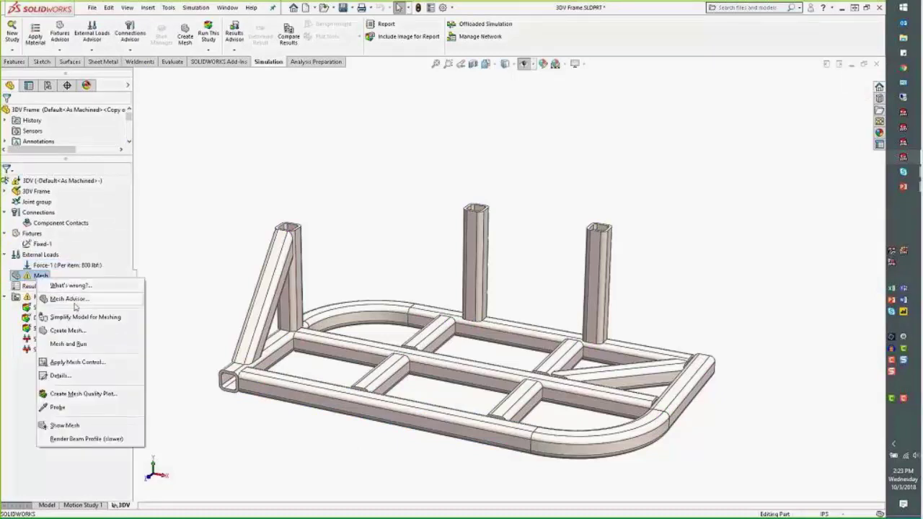
click(78, 332)
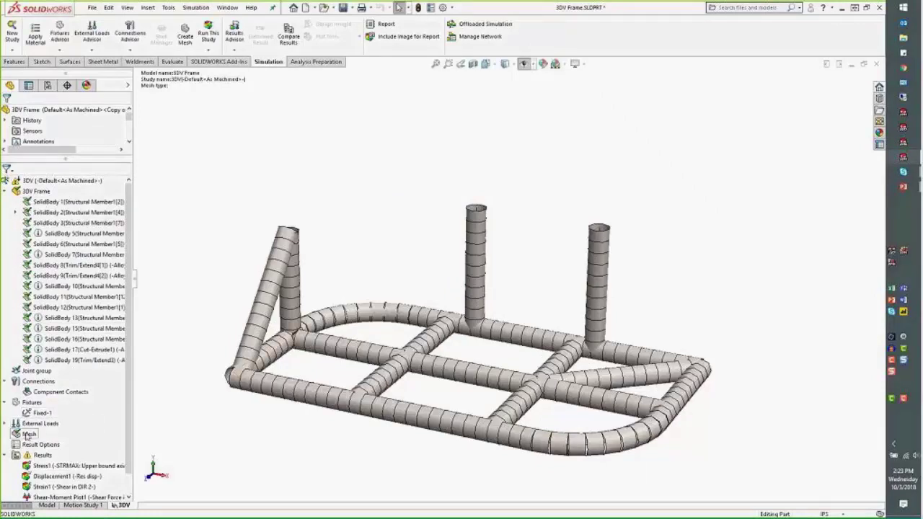
right_click(28, 433)
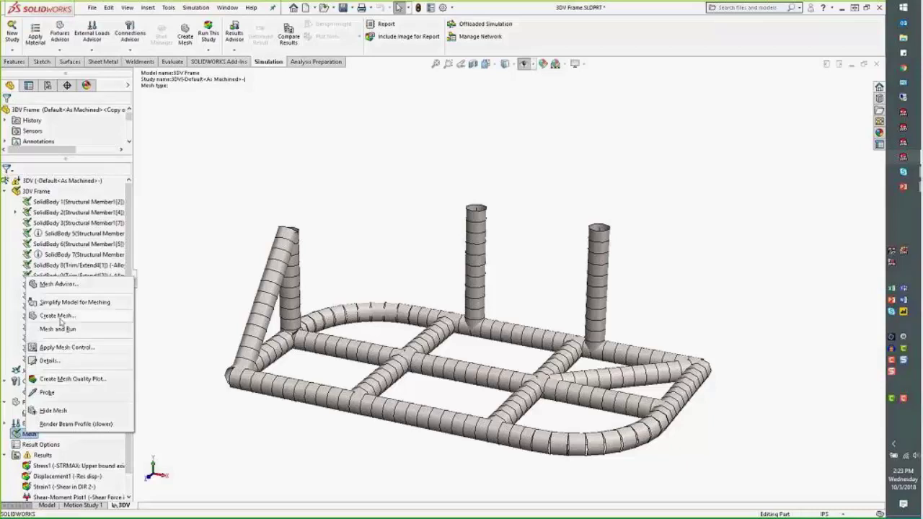
click(72, 424)
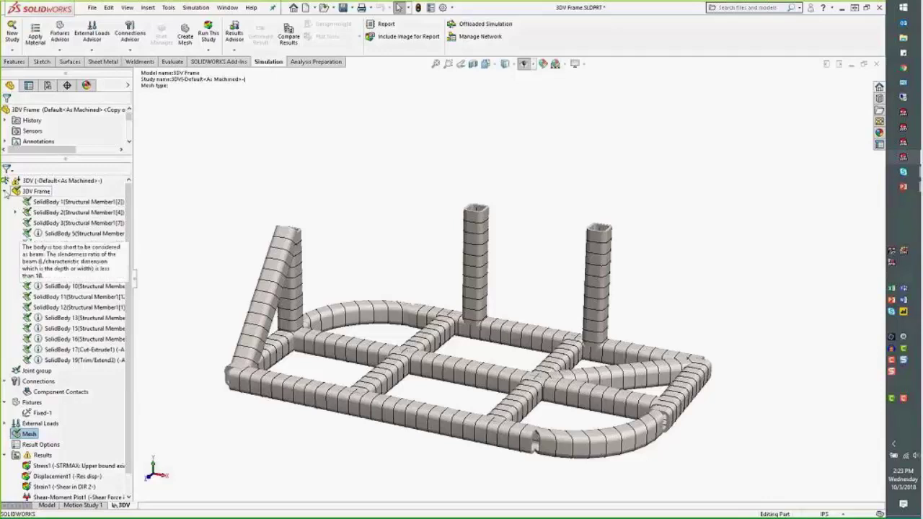
click(5, 192)
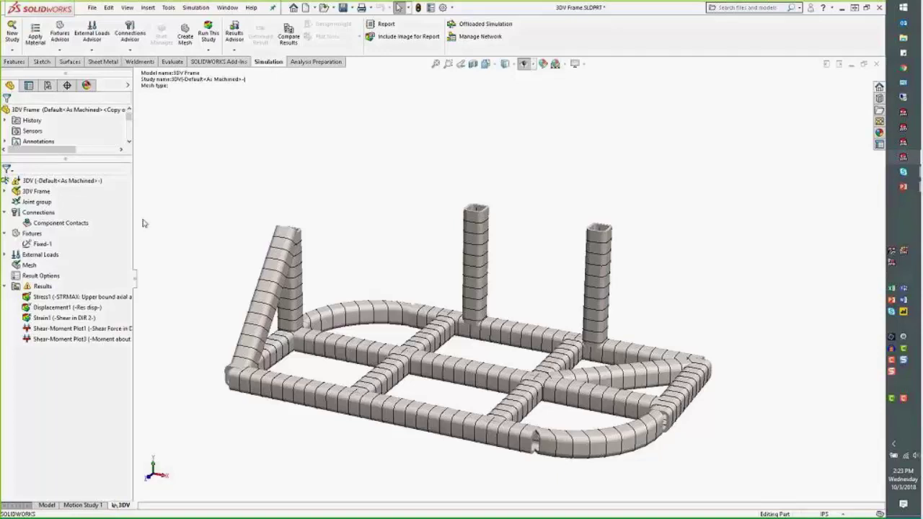
- Run the 3DV study and collapse the 3DV Frame body list in the study tree
right_click(71, 181)
click(90, 204)
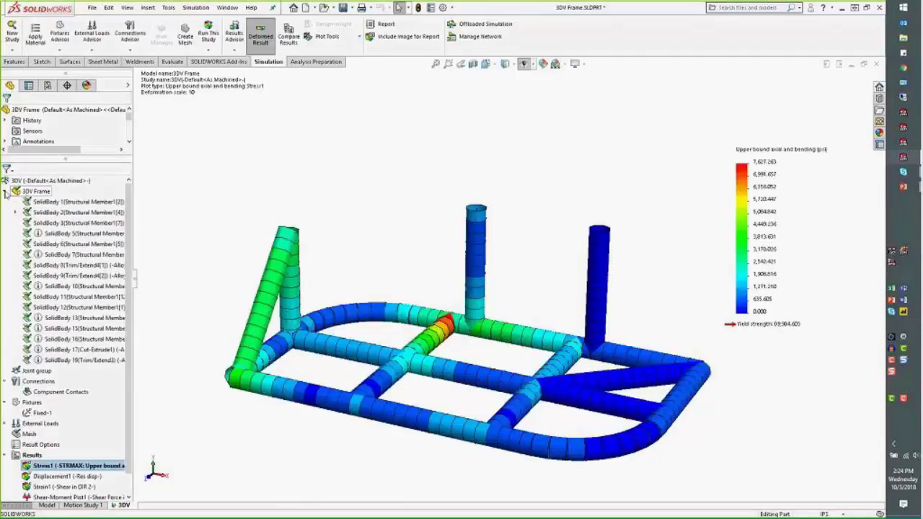
click(7, 191)
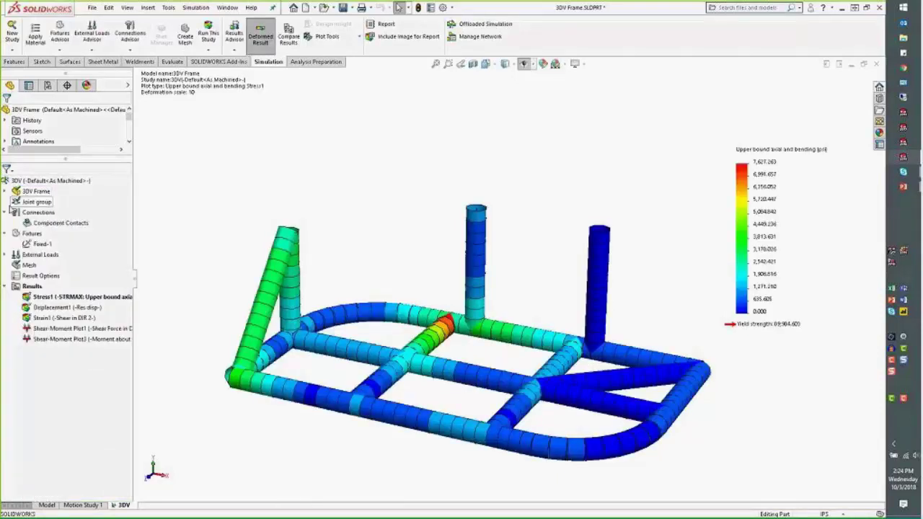
- Show Axial stress in the Stress1 plot, switch its stress component to Torsional, and close the plot definition
right_click(73, 302)
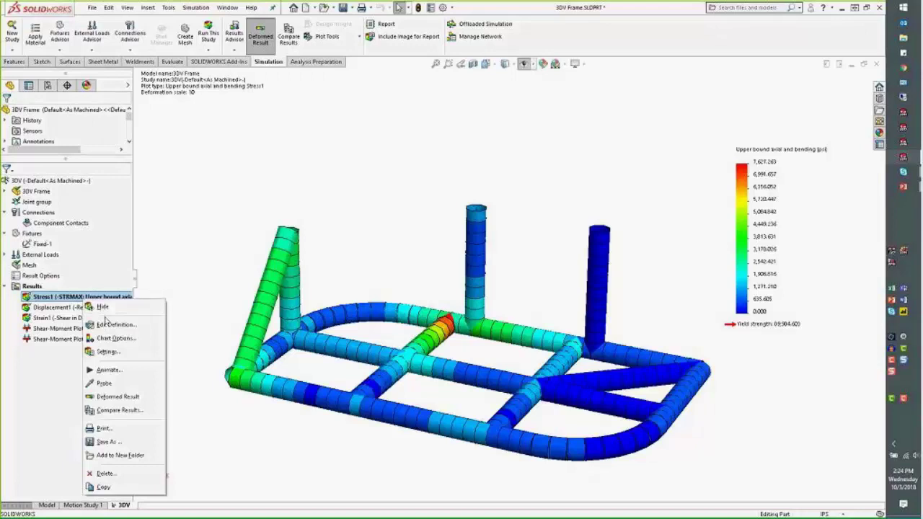
click(182, 267)
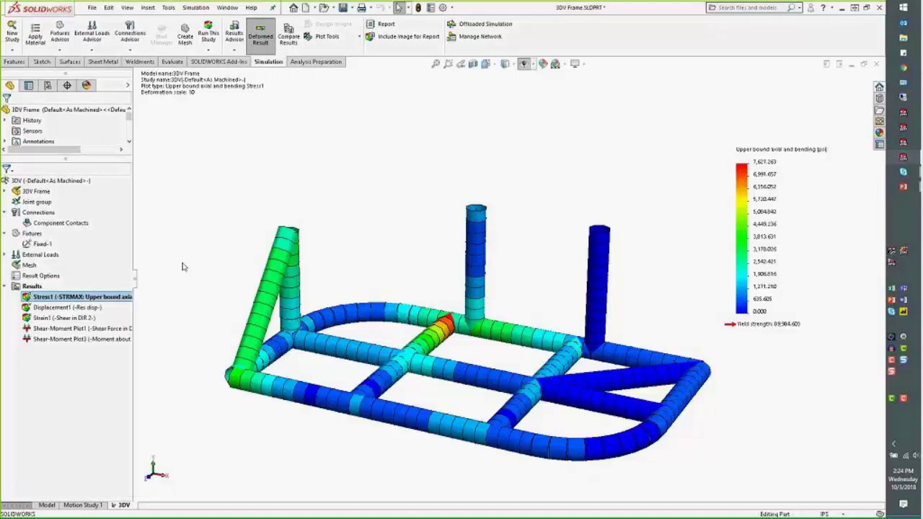
right_click(129, 299)
click(155, 318)
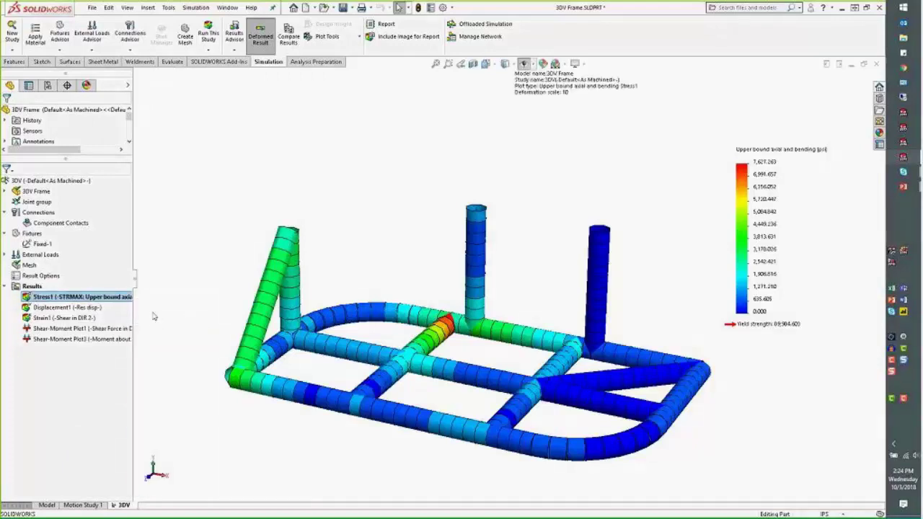
click(64, 185)
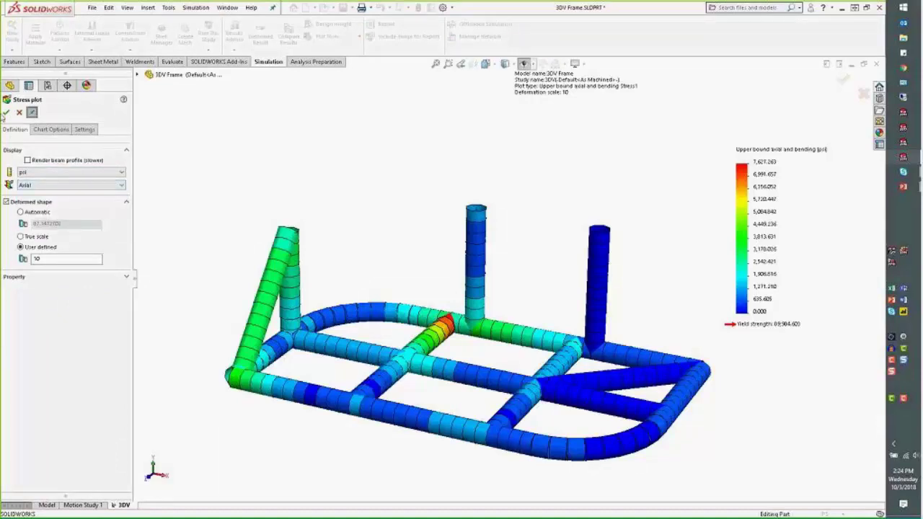
click(31, 113)
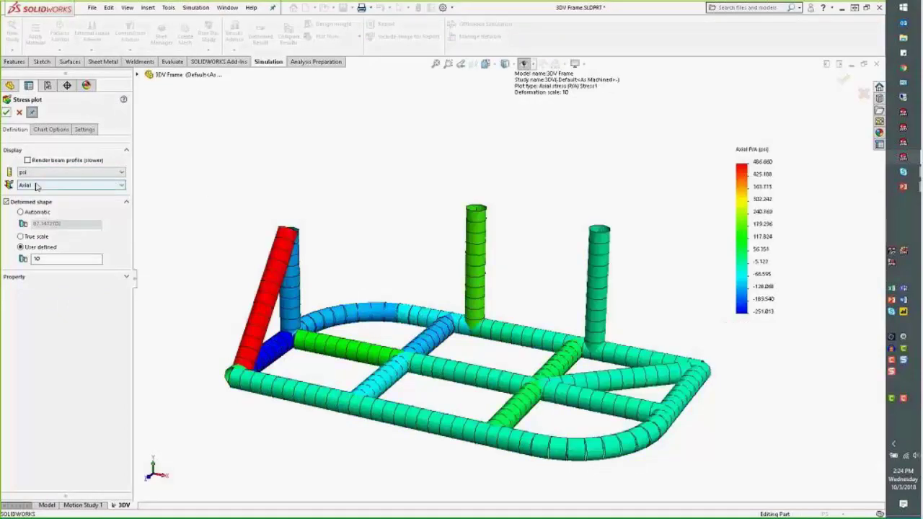
click(72, 185)
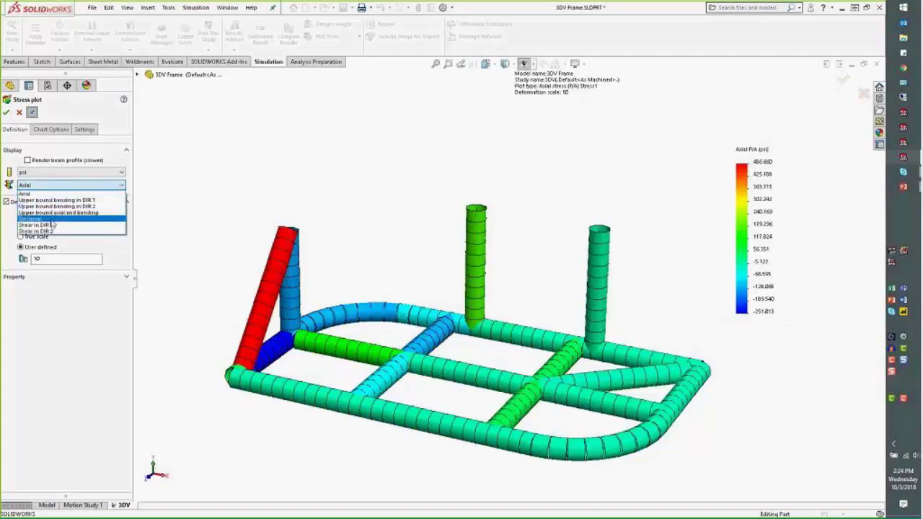
click(50, 219)
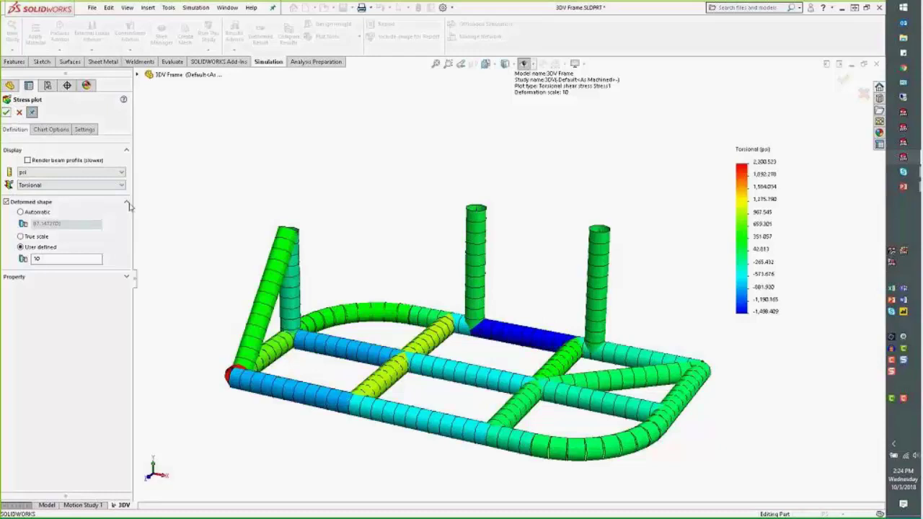
click(20, 113)
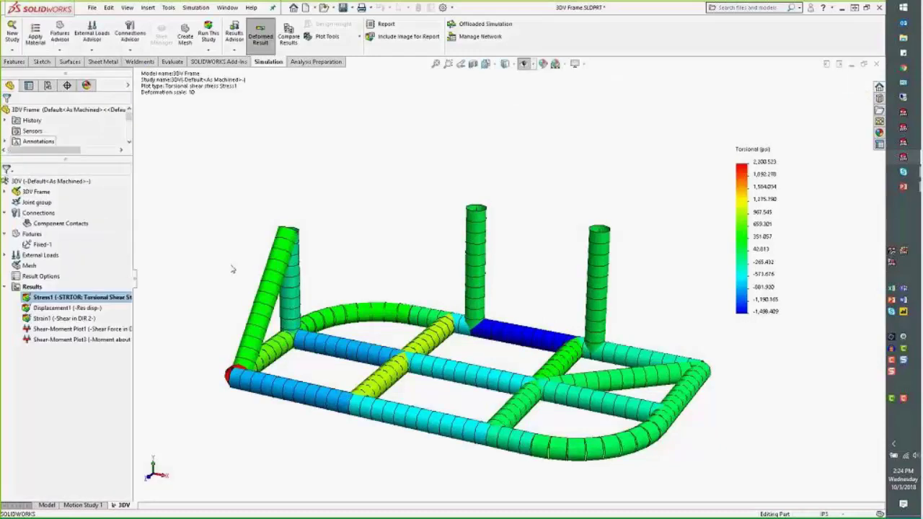
- Display the Displacement1 result plot, play its animation, and close the animation
double_click(94, 308)
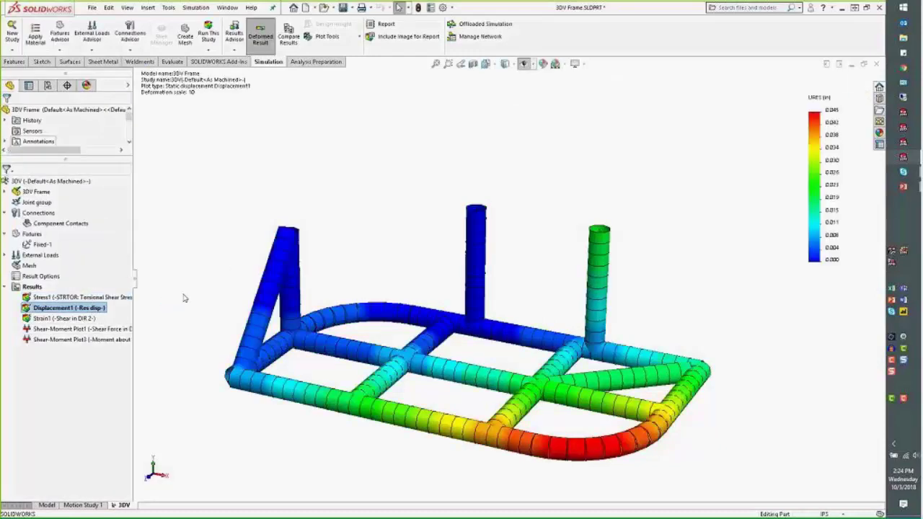
right_click(101, 310)
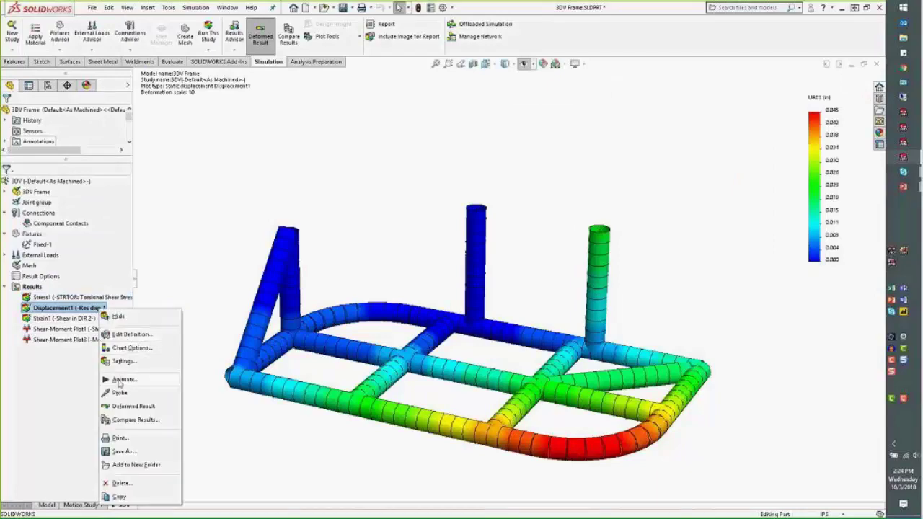
click(124, 379)
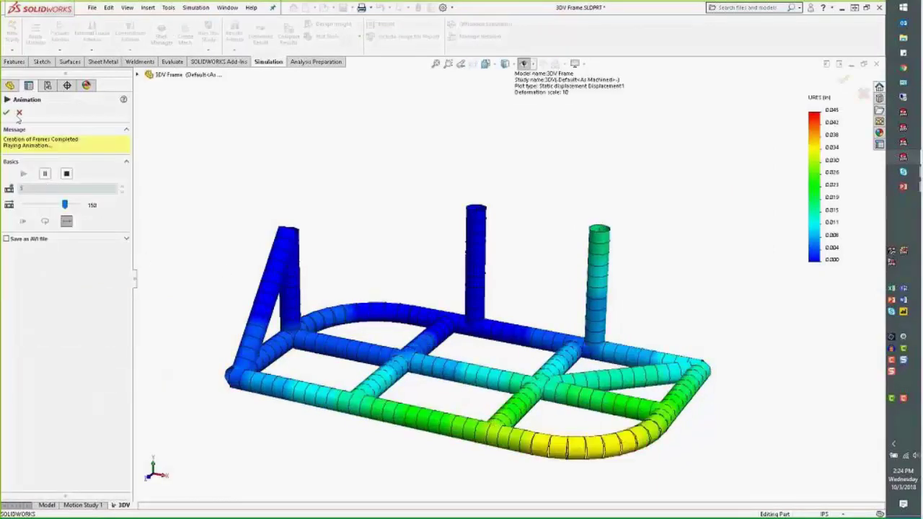
click(19, 112)
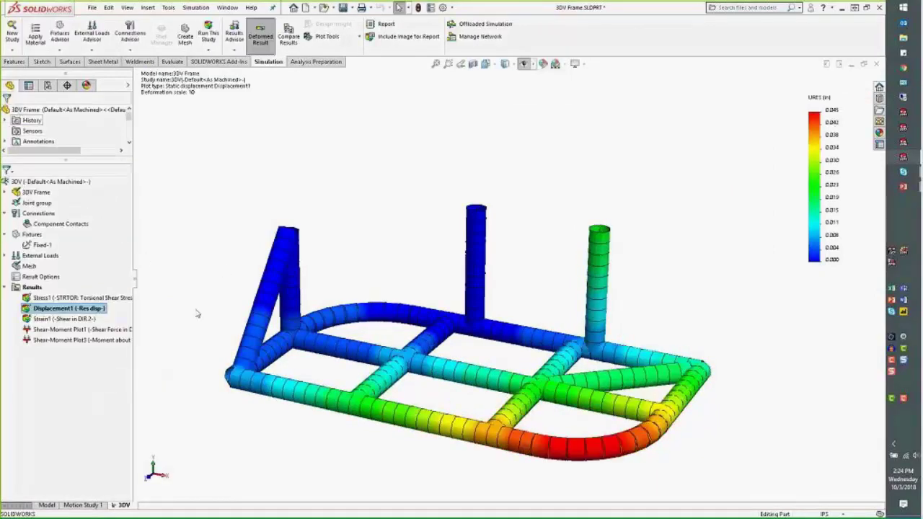
- Display Shear-Moment Plot1 for shear force and Shear-Moment Plot3 for moment
double_click(123, 329)
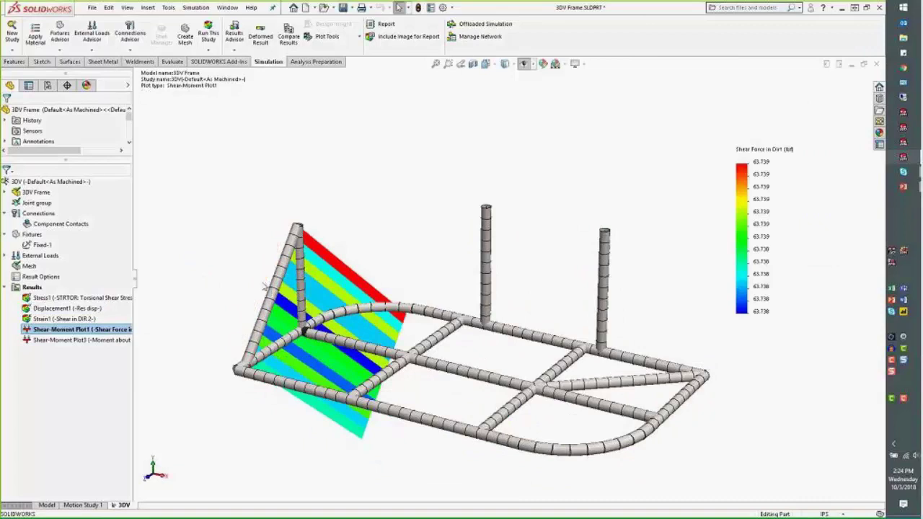
double_click(94, 340)
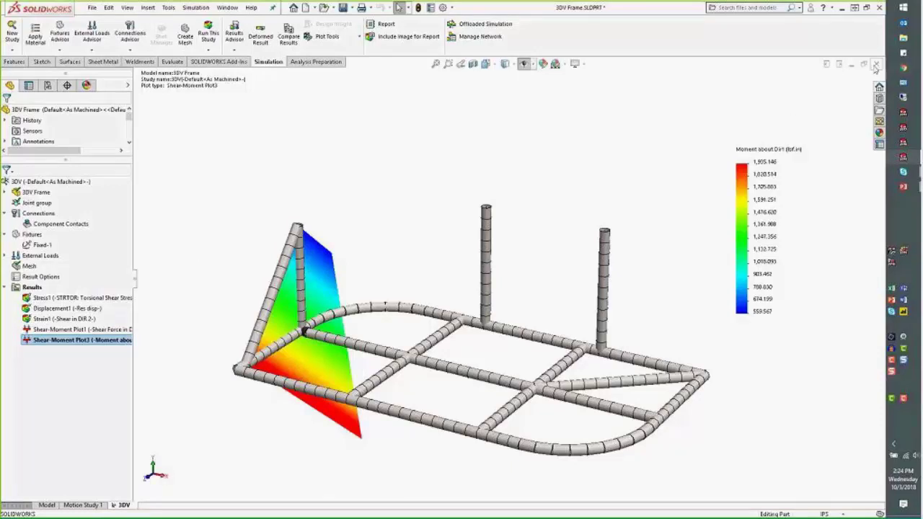
- Close the 3DV Frame part and switch to the PowerPoint slide show on mesh elements
click(876, 65)
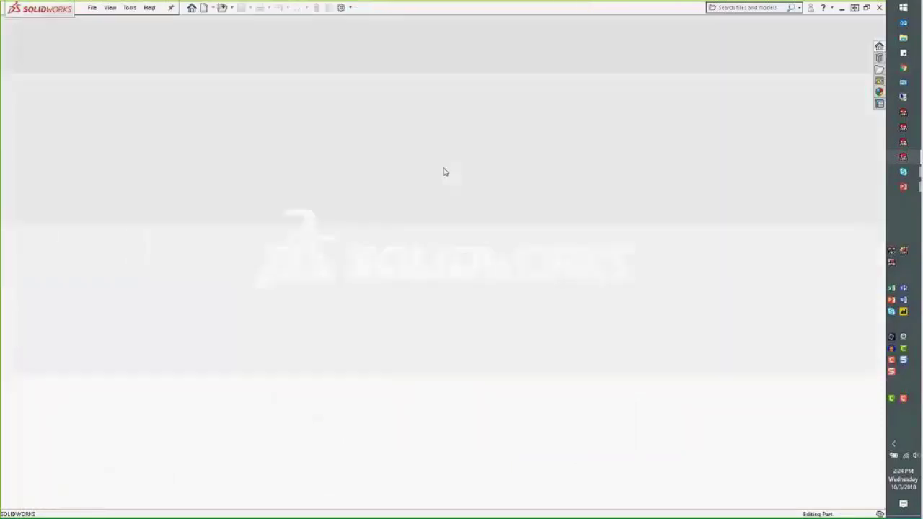
key(super+Tab)
key(Return)
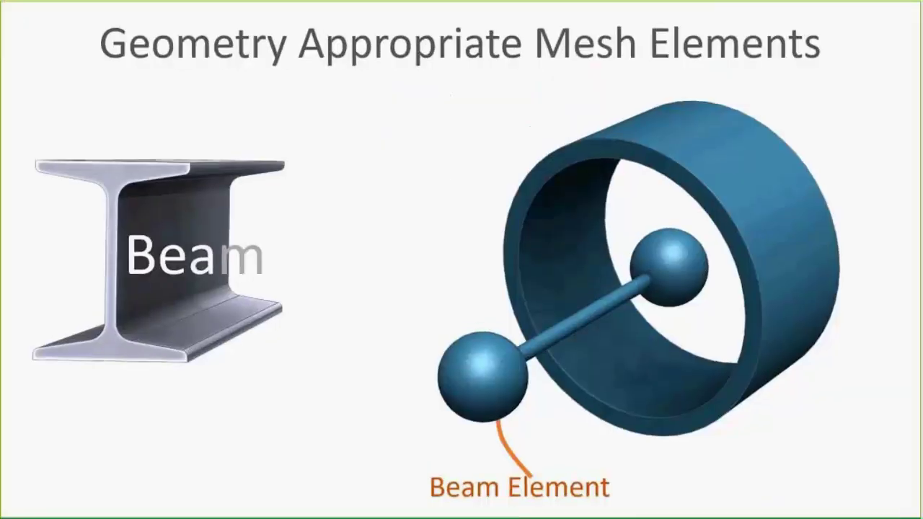
key(Right)
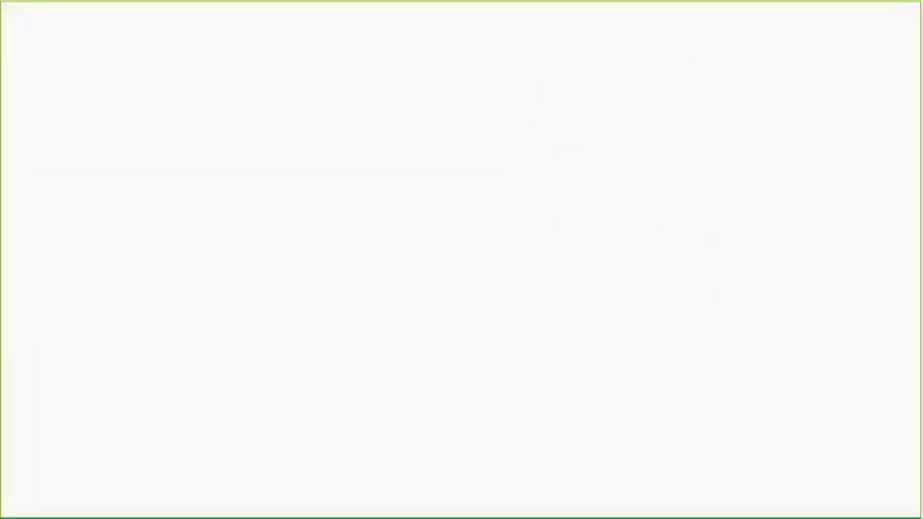
key(Right)
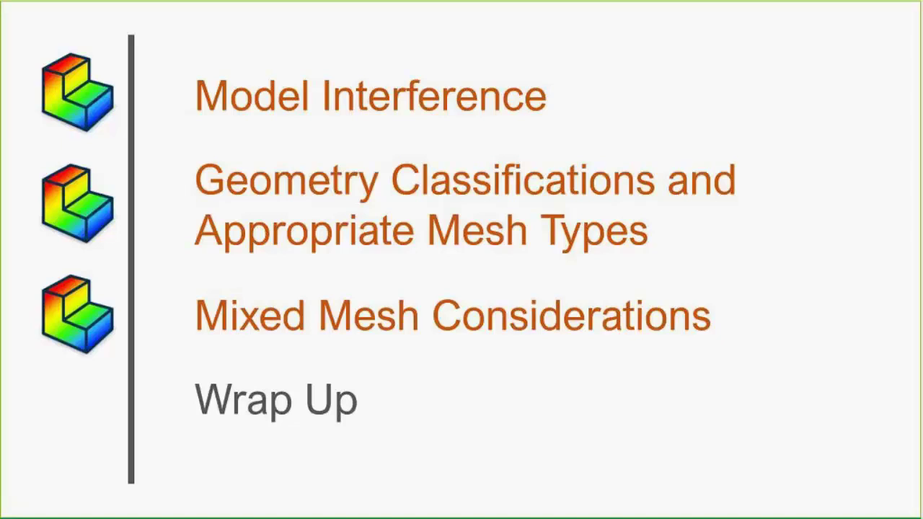
- Advance the slide show to Mixed Mesh Considerations and switch to the Frame part in SOLIDWORKS
key(Right)
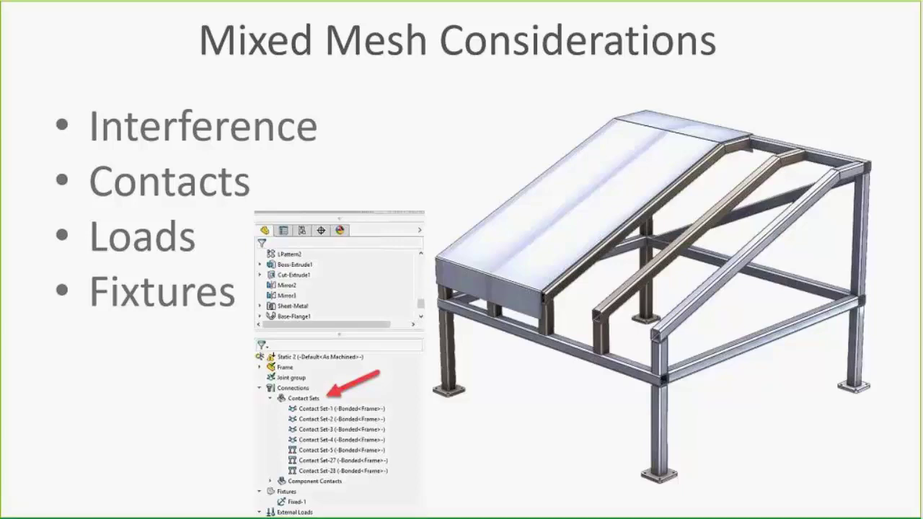
key(alt+Tab)
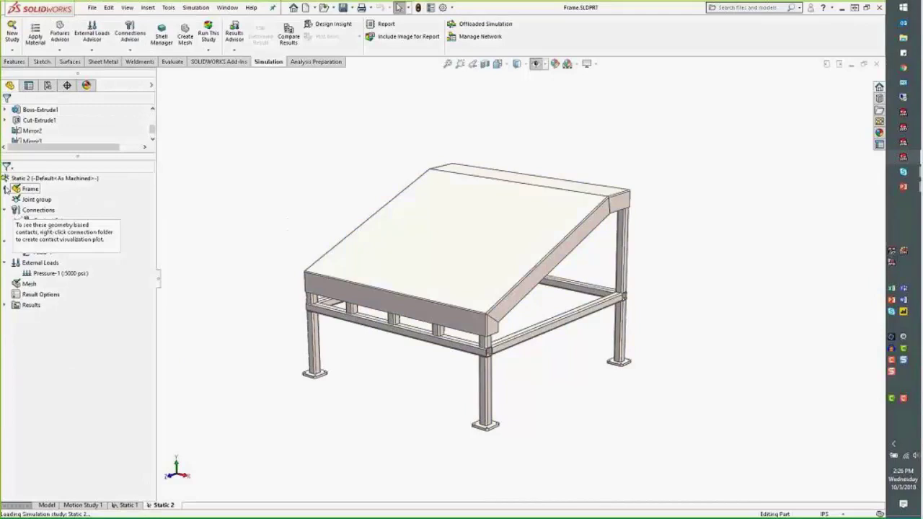
- Expand the Frame bodies in study Static 2 and highlight base plates SolidBody 1 and 4 and beam SolidBody 5 in the model
click(5, 189)
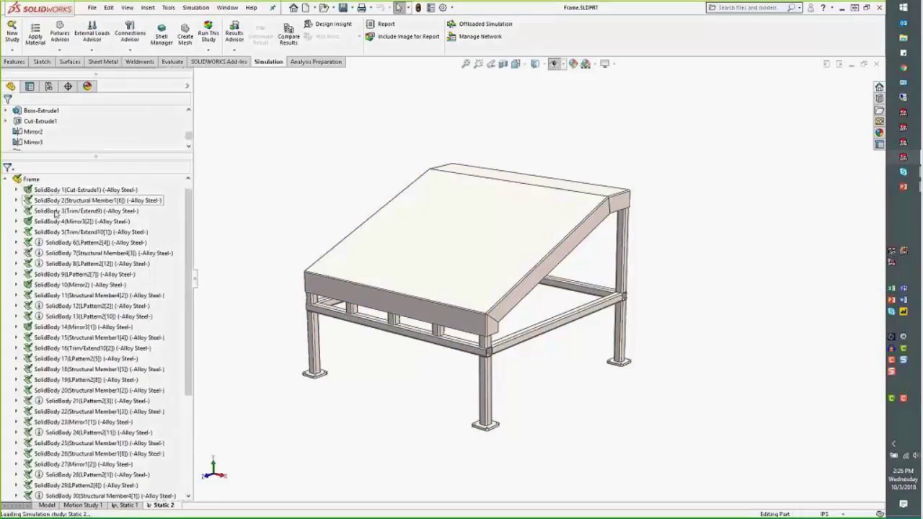
mouse_move(52, 266)
click(47, 189)
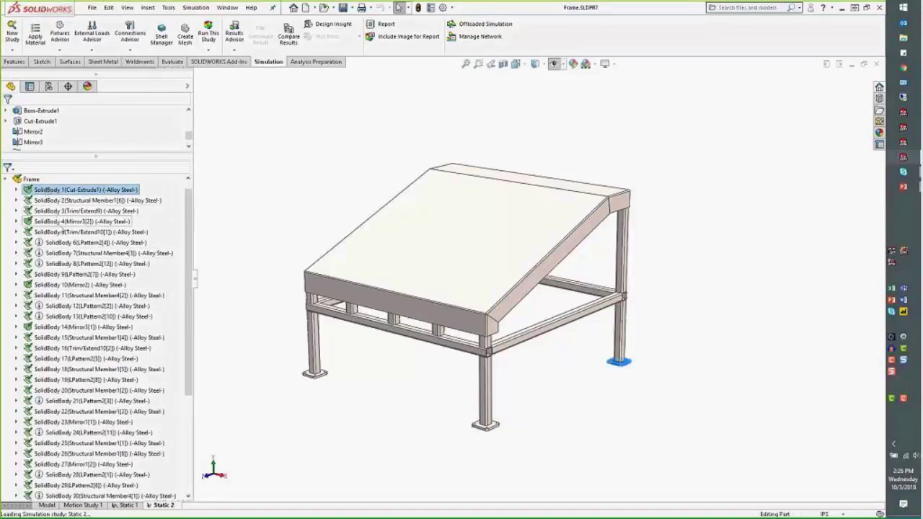
click(58, 221)
scroll(326, 384, down, 5)
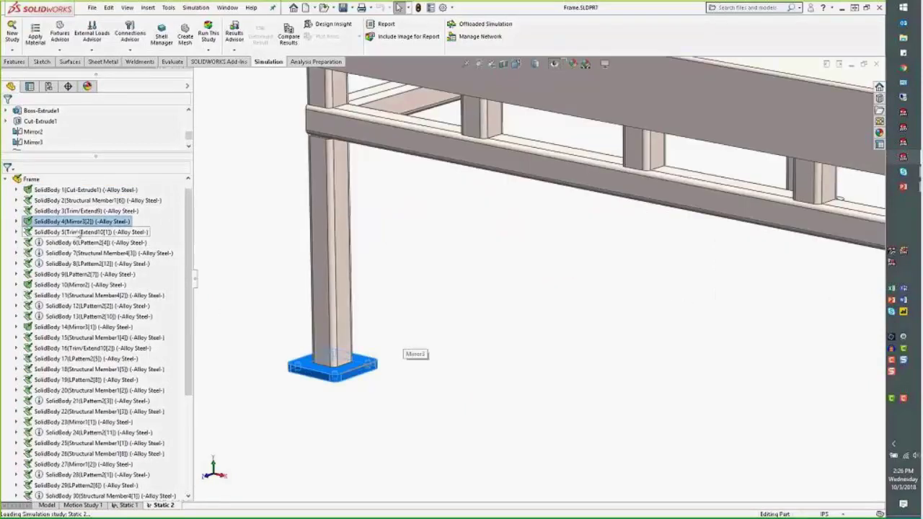
click(85, 232)
scroll(563, 270, up, 6)
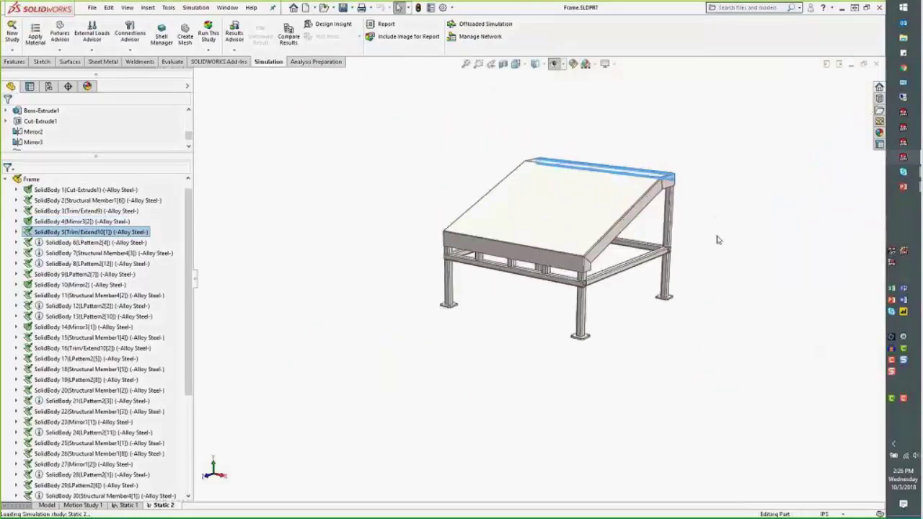
- Highlight the sheet metal cover, SolidBody 32 (Edge-Flange1), and collapse the Frame body list
drag(190, 246, 187, 358)
click(123, 370)
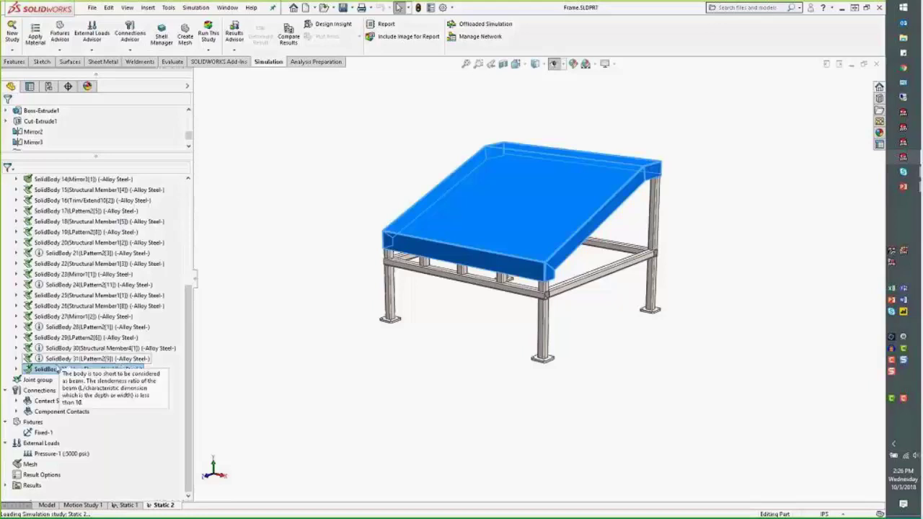
mouse_move(366, 203)
middle_down()
mouse_move(295, 163)
mouse_move(237, 152)
mouse_move(290, 169)
mouse_move(368, 218)
middle_up()
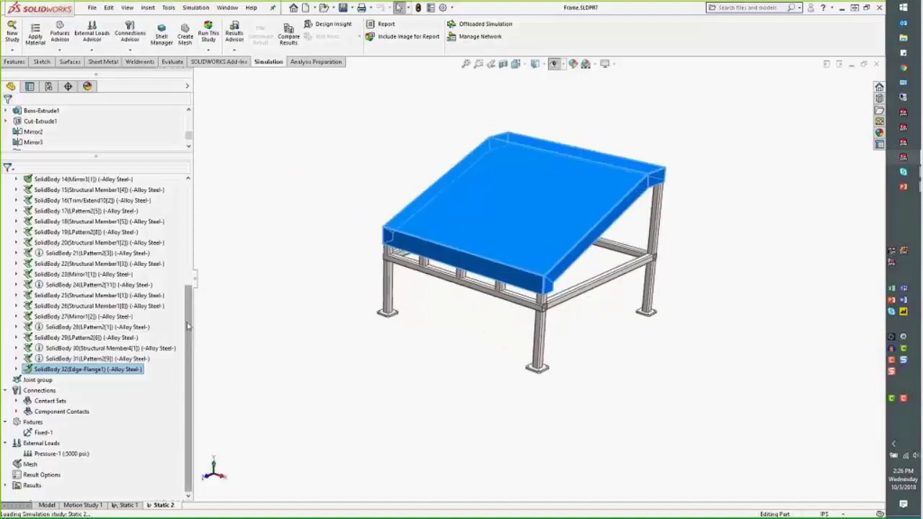
scroll(187, 326, up, 5)
click(6, 190)
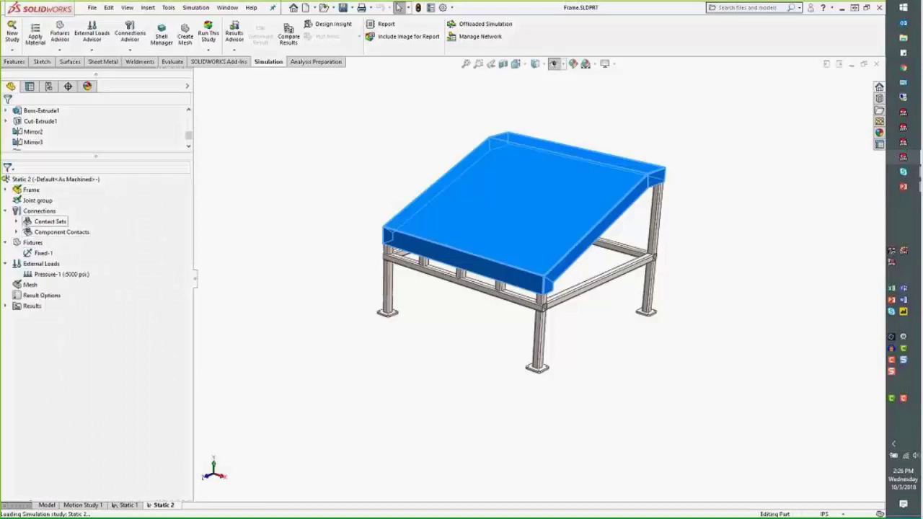
- Expand the Contact Sets and highlight Contact Set-1 through Contact Set-4 to examine the bonds at the base plates
click(18, 222)
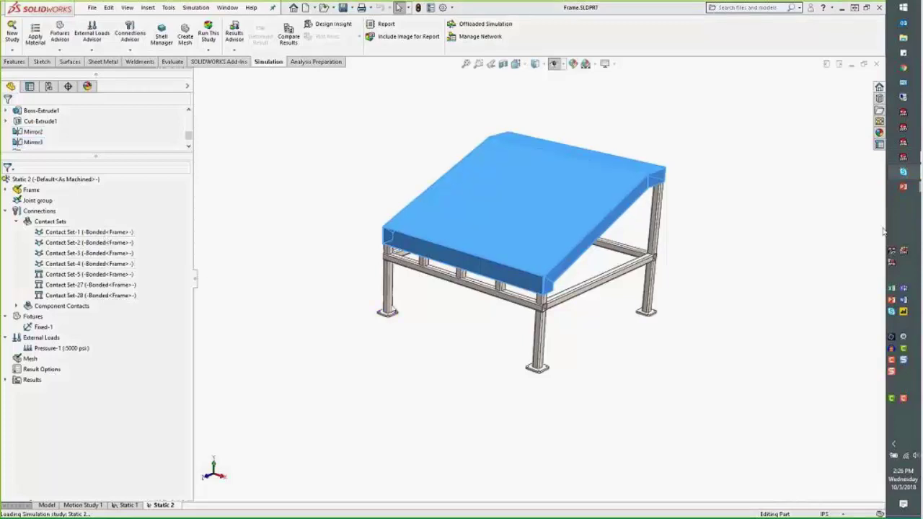
scroll(396, 307, down, 5)
click(57, 233)
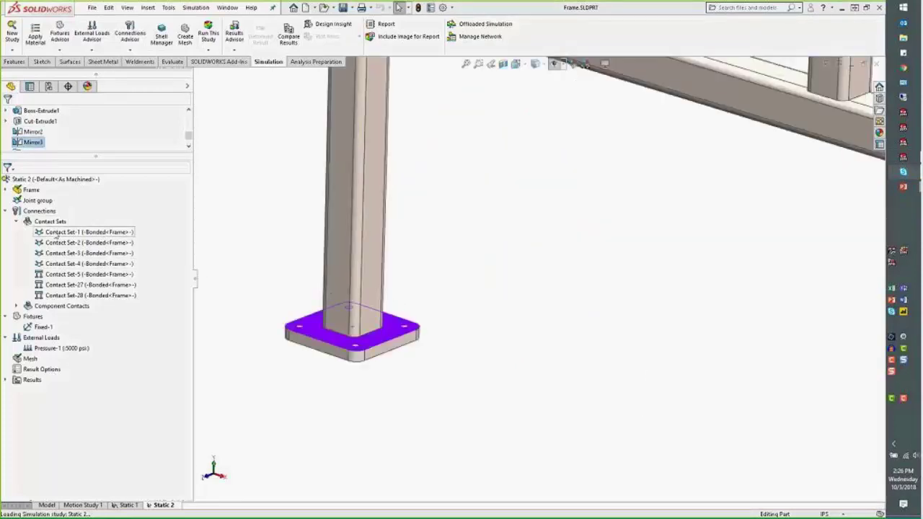
click(58, 244)
click(56, 254)
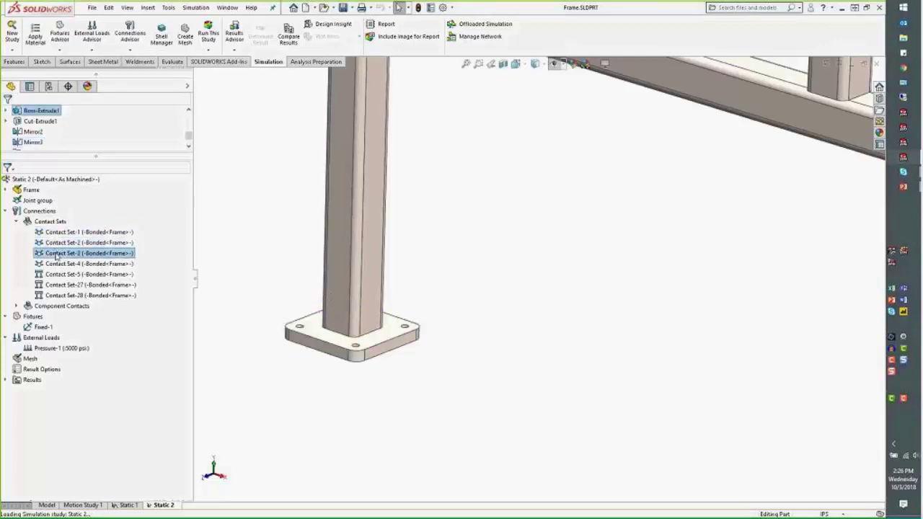
click(57, 264)
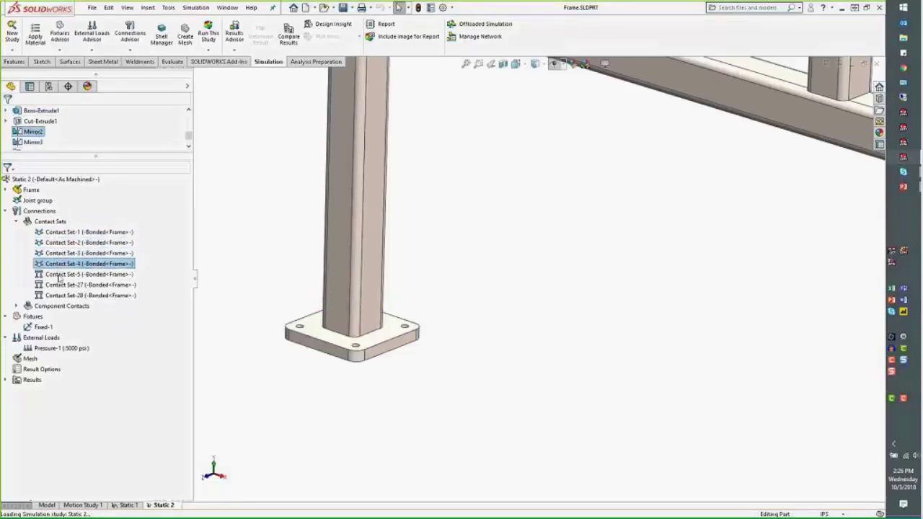
- Highlight Contact Set-5, review its bonded definition between the beams and the cover face, and close the definition
click(59, 275)
key(f)
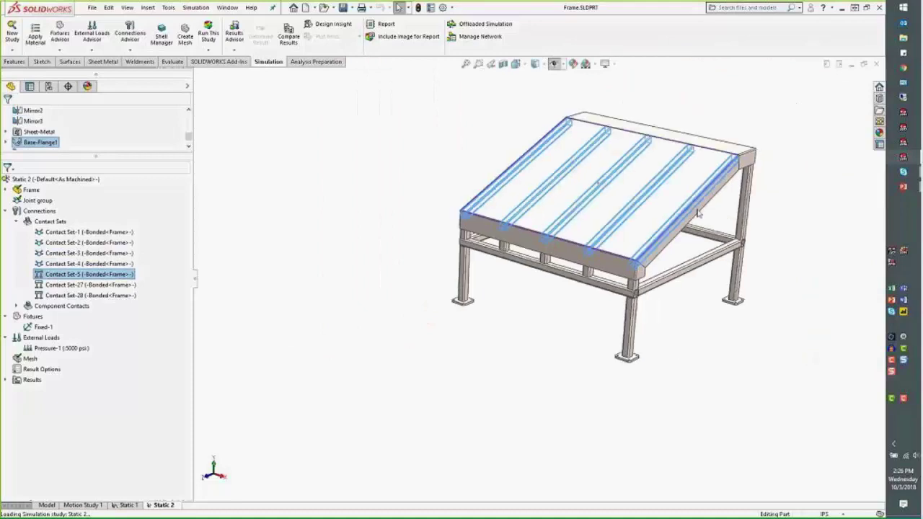
middle_drag(675, 266, 656, 262)
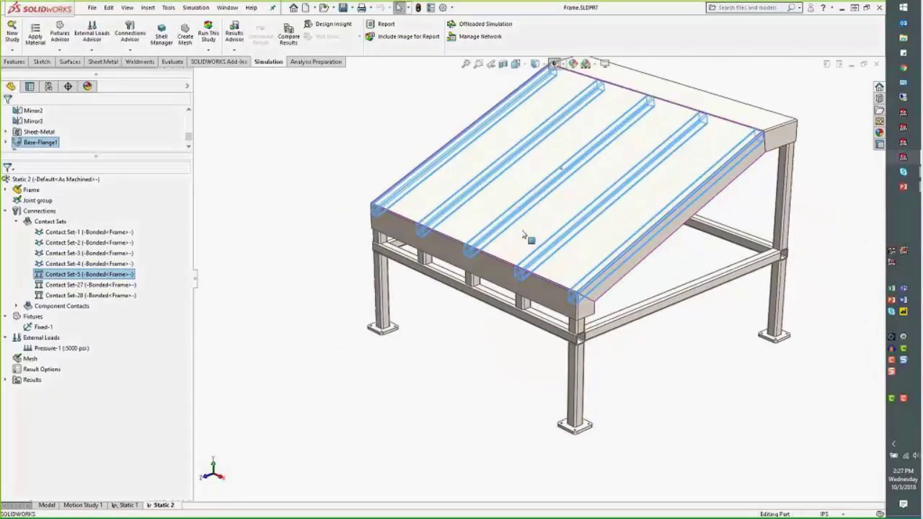
right_click(119, 275)
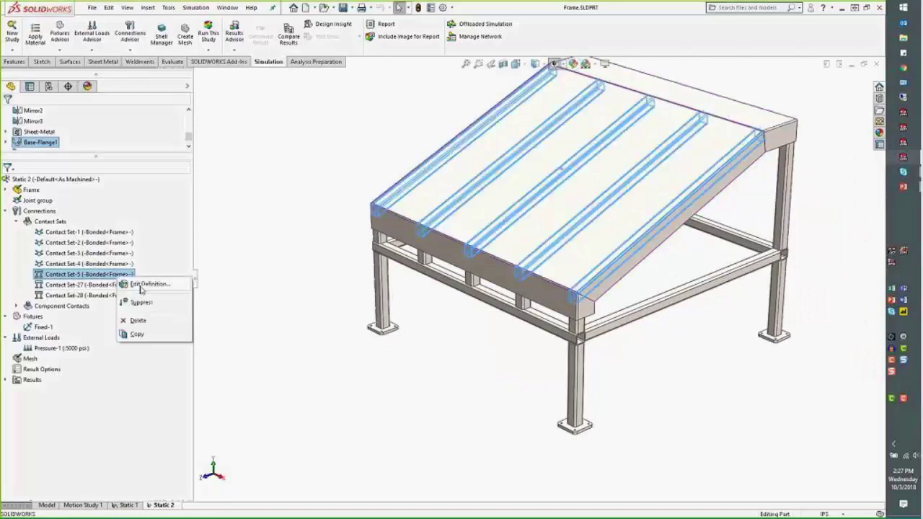
click(148, 284)
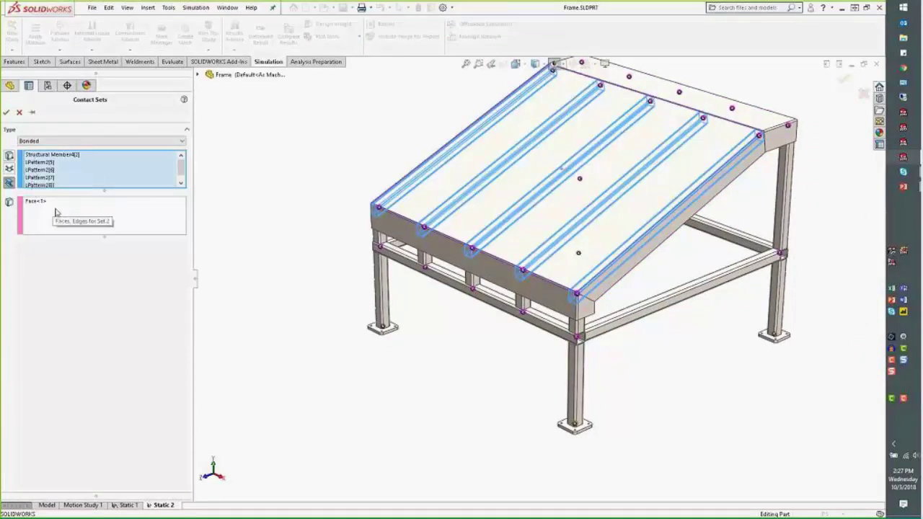
click(7, 112)
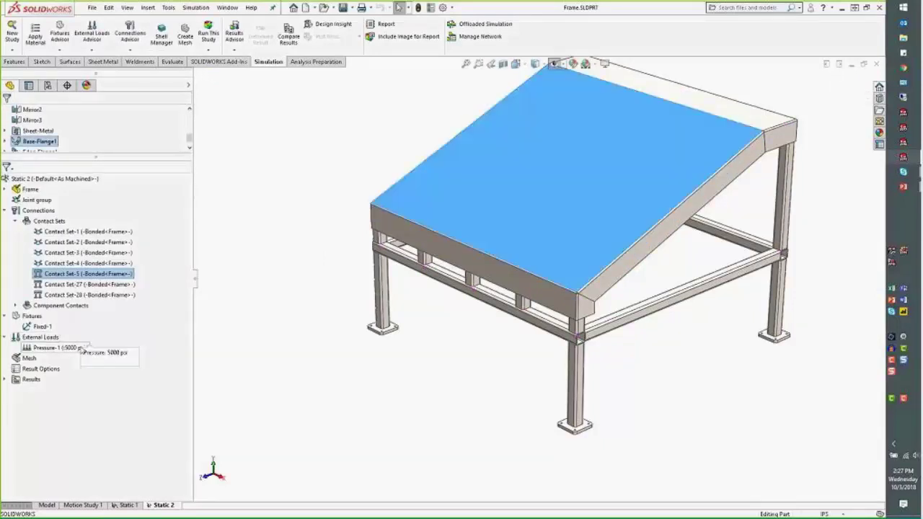
- Highlight the Pressure-1 load and the Fixed-1 fixture on the model
click(78, 348)
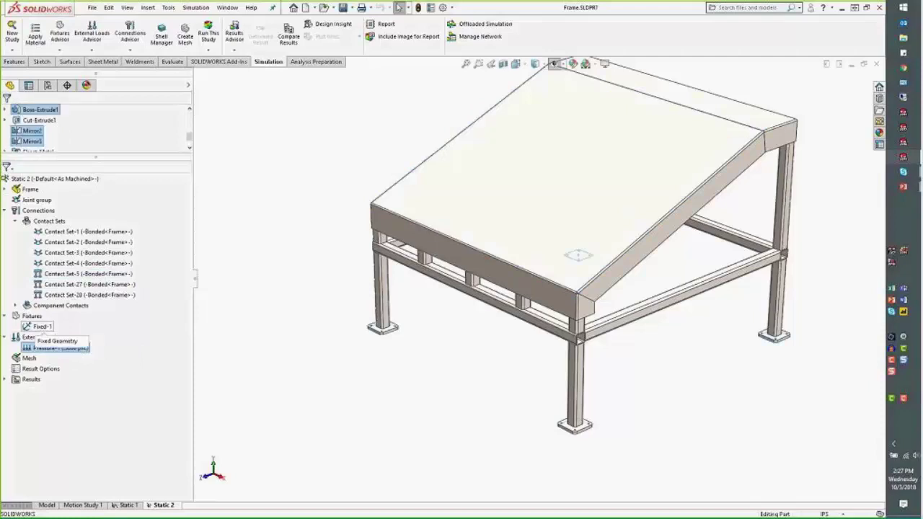
click(41, 327)
- Show the mixed mesh of Static 2 and examine the solid, shell and beam elements from above and below
click(29, 358)
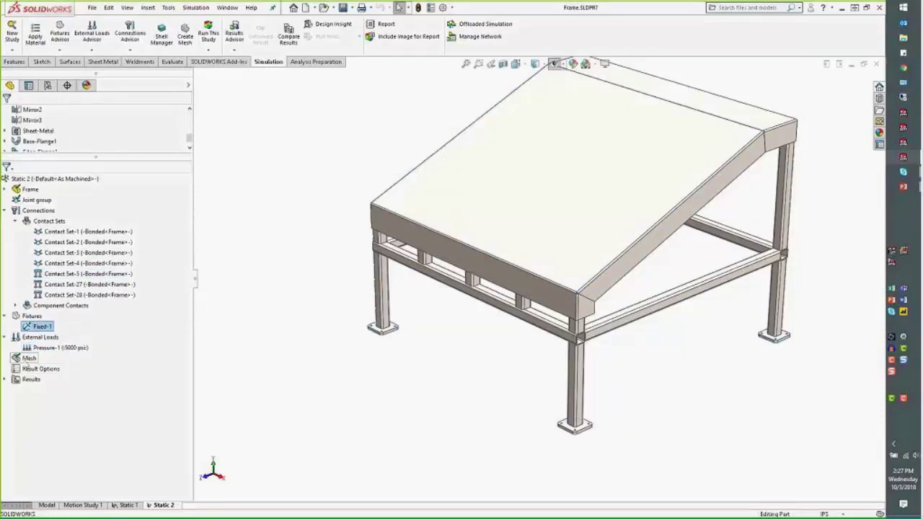
right_click(28, 359)
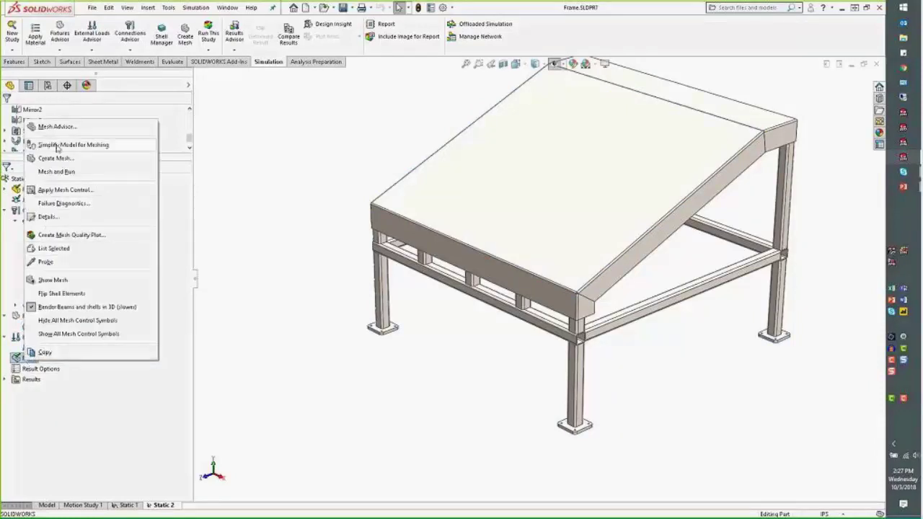
click(62, 281)
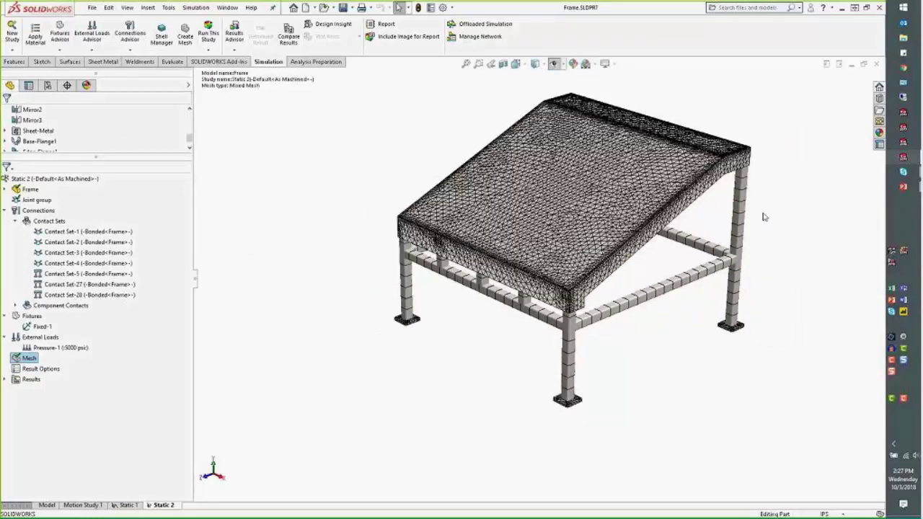
middle_drag(764, 217, 570, 209)
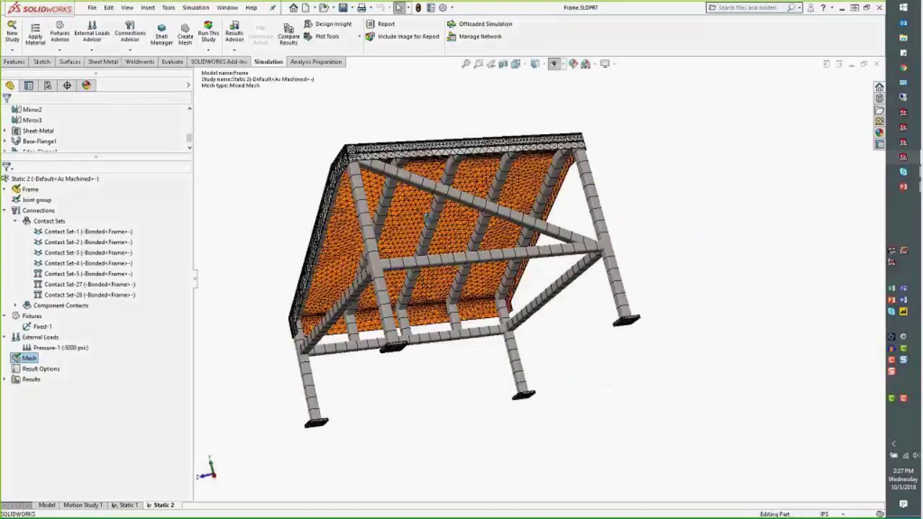
middle_drag(429, 219, 606, 257)
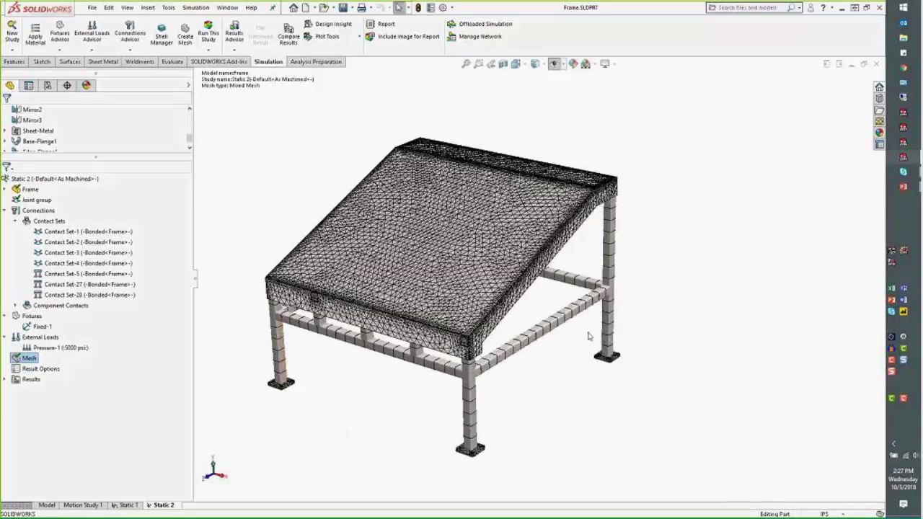
scroll(477, 429, down, 3)
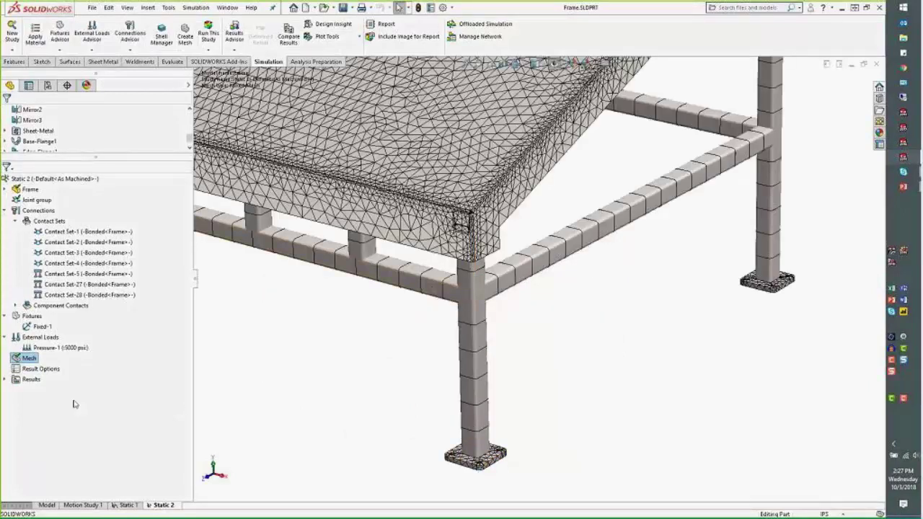
- Display the Displacement1 plot of Static 2, play its animation, and close the animation
click(5, 379)
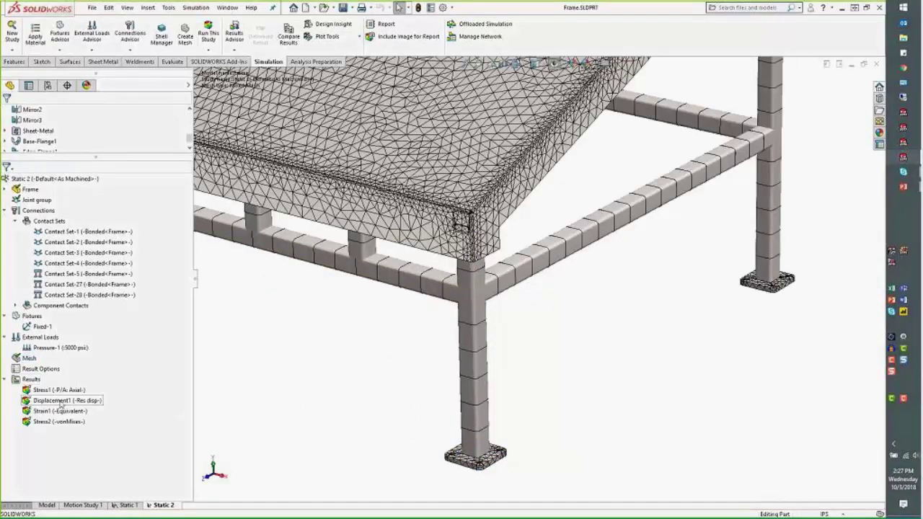
double_click(62, 401)
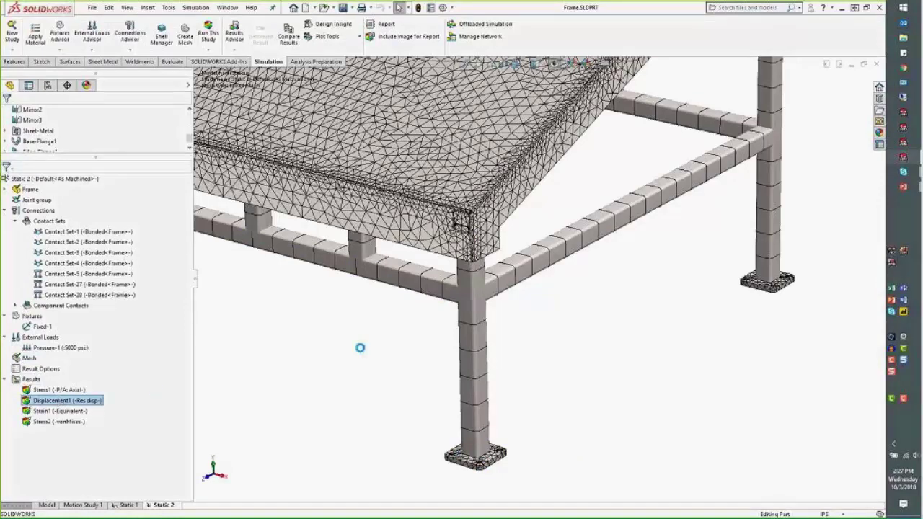
key(f)
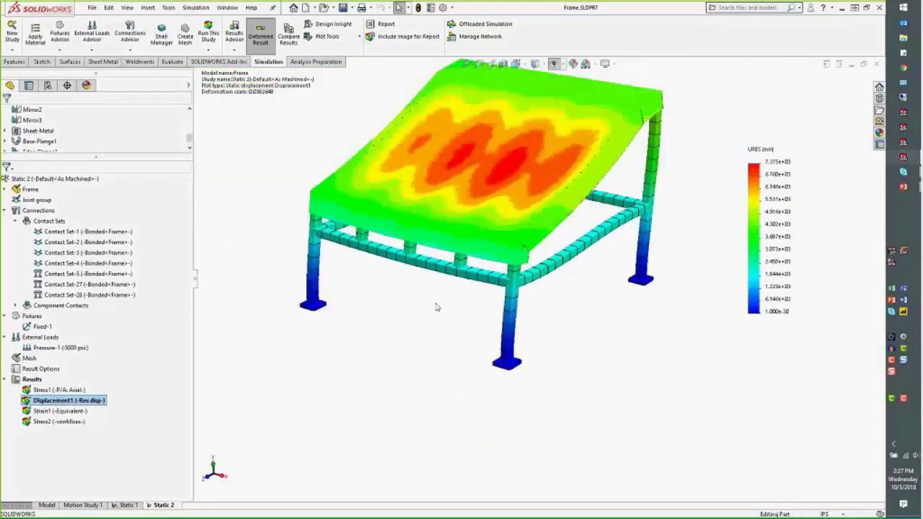
scroll(577, 185, down, 2)
middle_drag(542, 327, 469, 365)
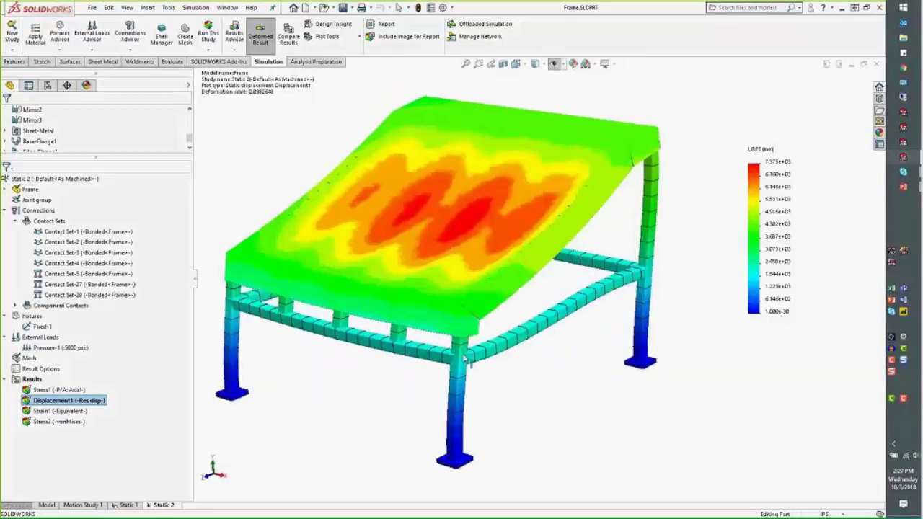
right_click(90, 402)
click(126, 265)
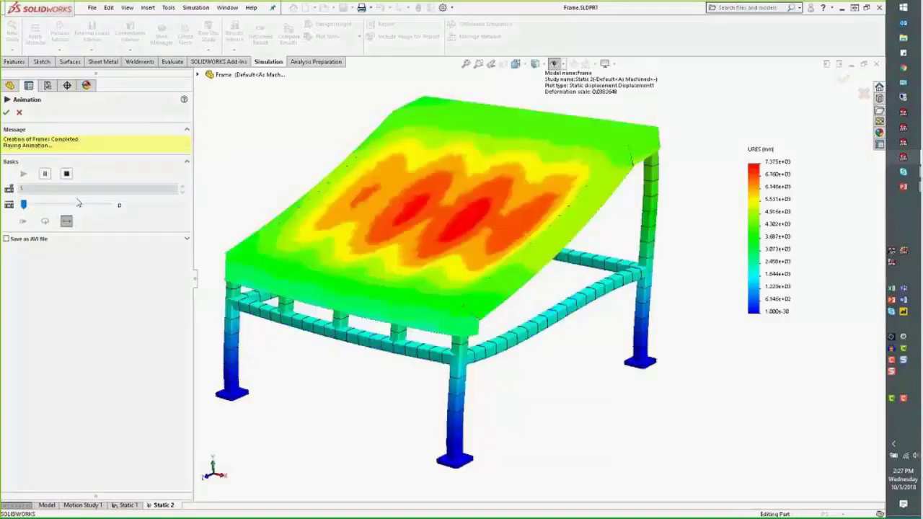
click(19, 112)
- Display the axial Stress1 plot for the beams and the von Mises Stress2 plot for the cover and base plates
double_click(58, 391)
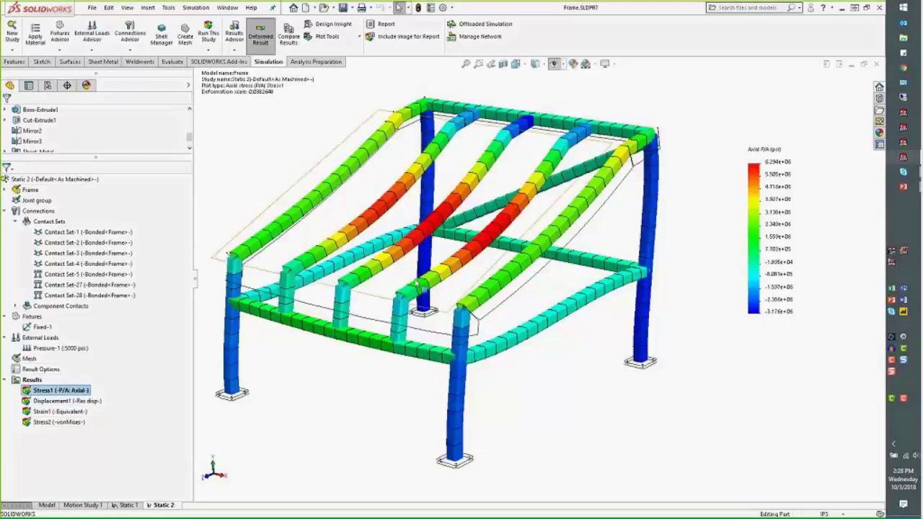
click(63, 423)
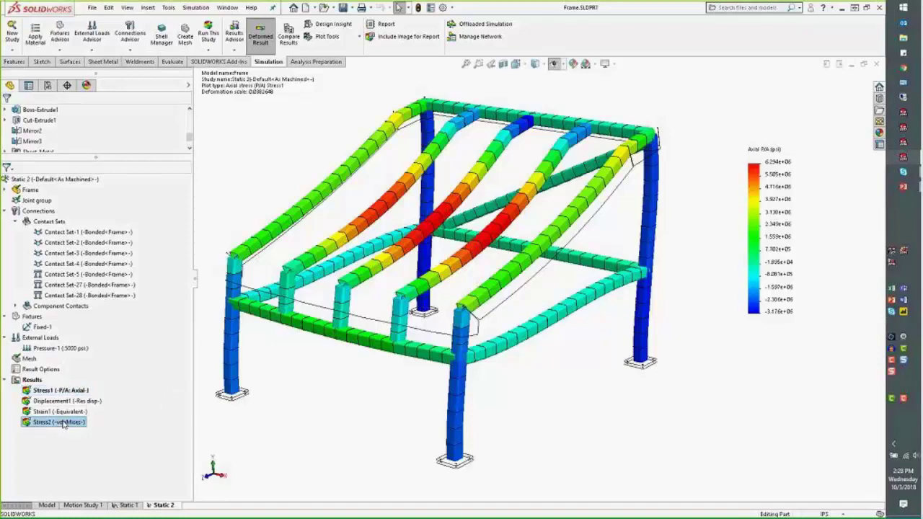
double_click(63, 423)
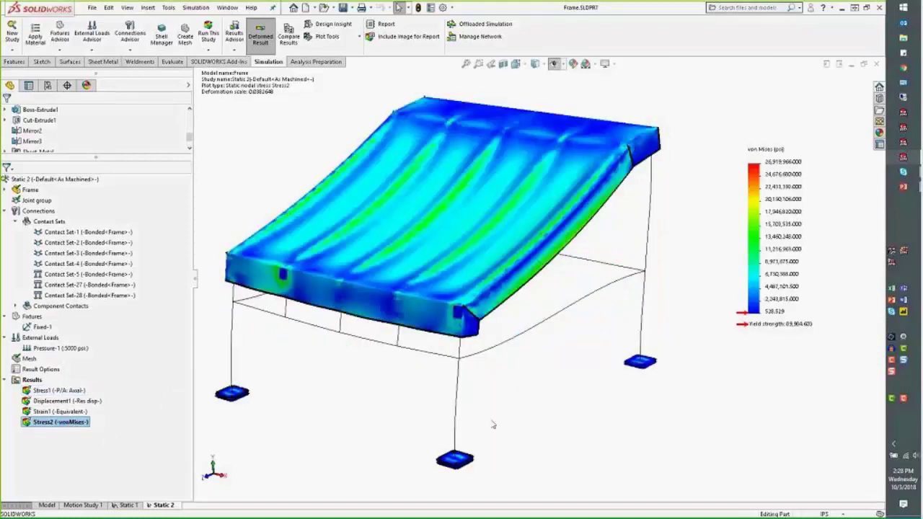
middle_drag(476, 402, 493, 422)
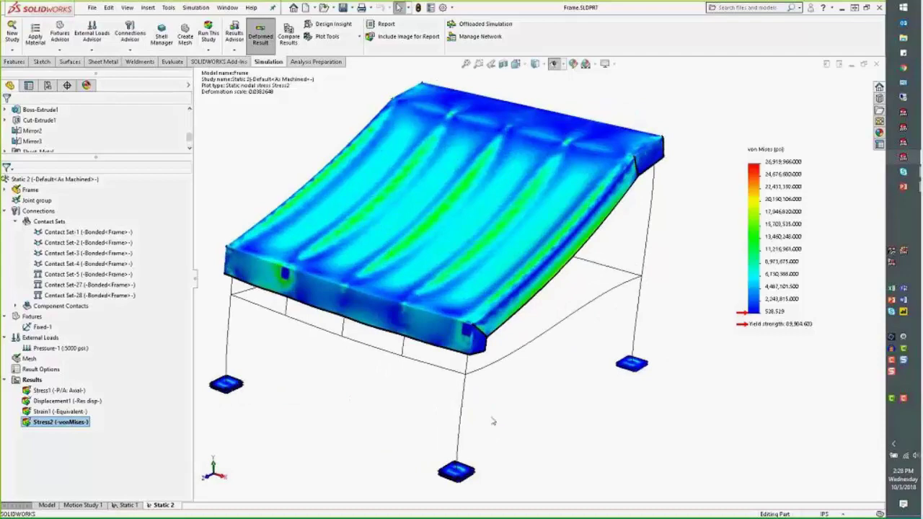
- Switch back to the PowerPoint slide show on Mixed Mesh Considerations
key(super+Tab)
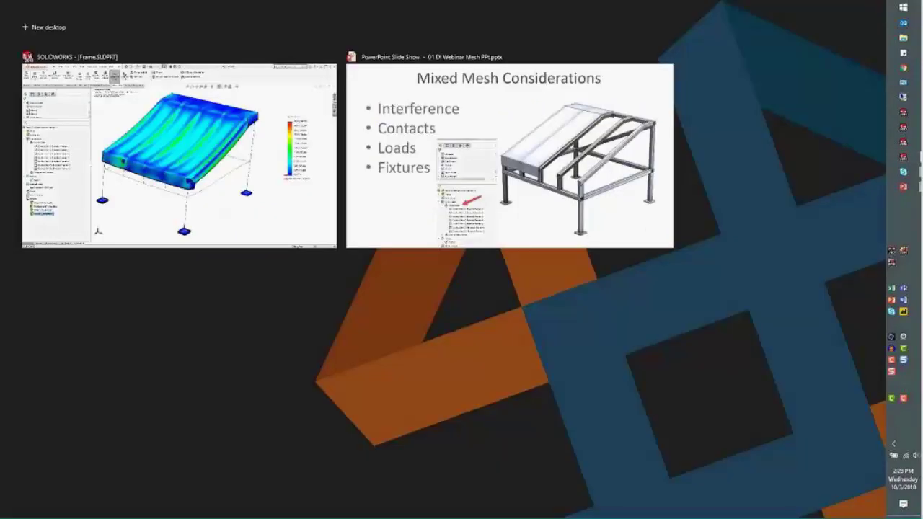
click(401, 231)
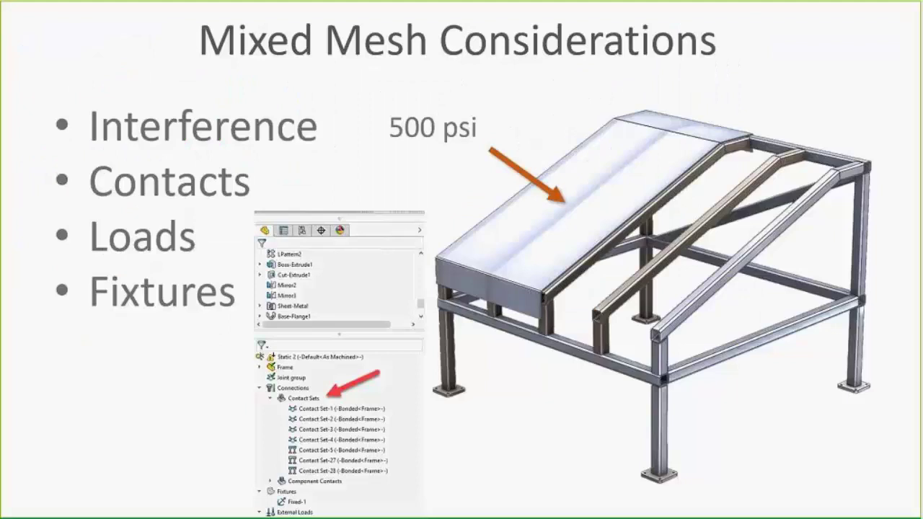